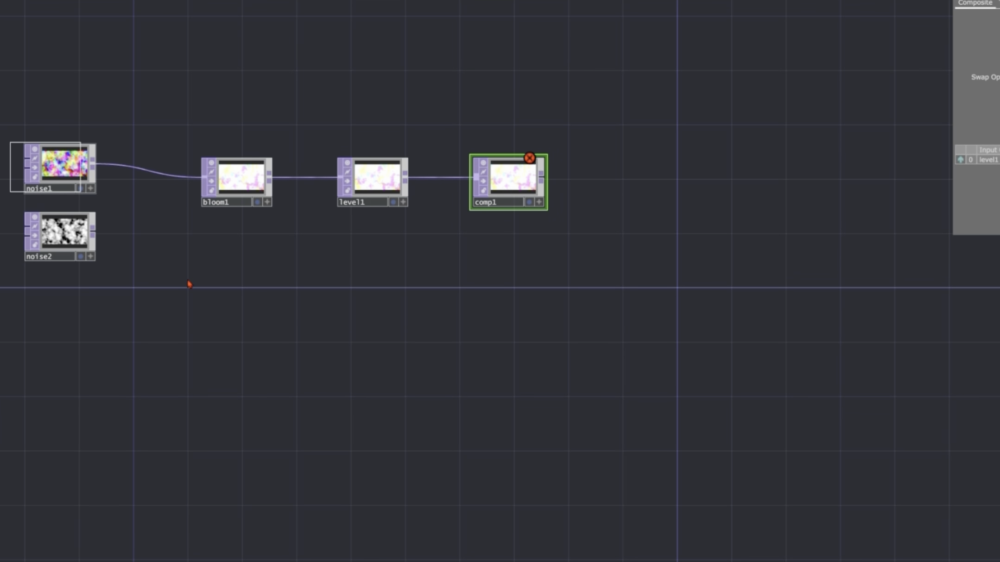
Add a second Composite operator below bloom1 and connect both noise2 and noise1 to its input
key("ctrl+v")
left_click(238, 287)
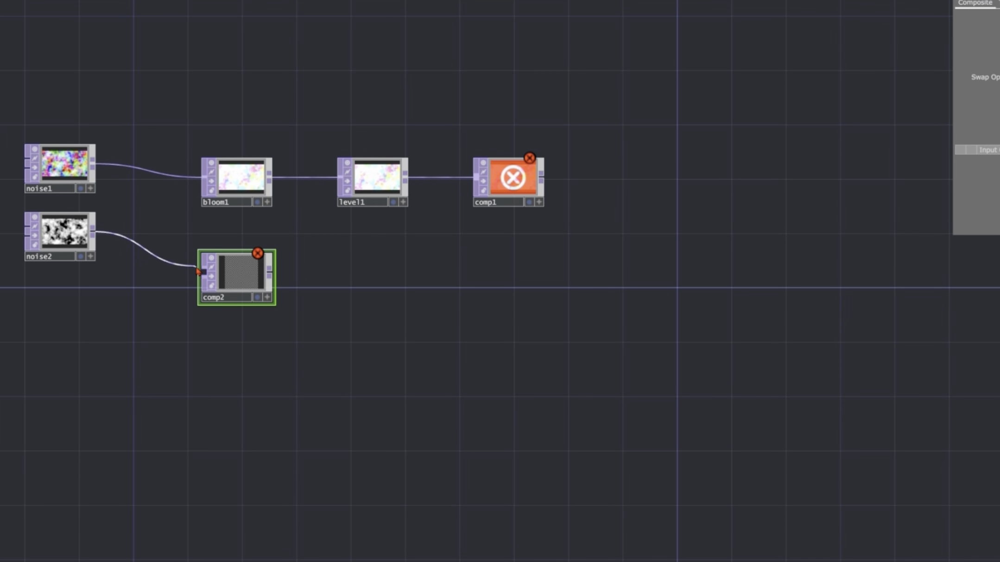
left_click(200, 272)
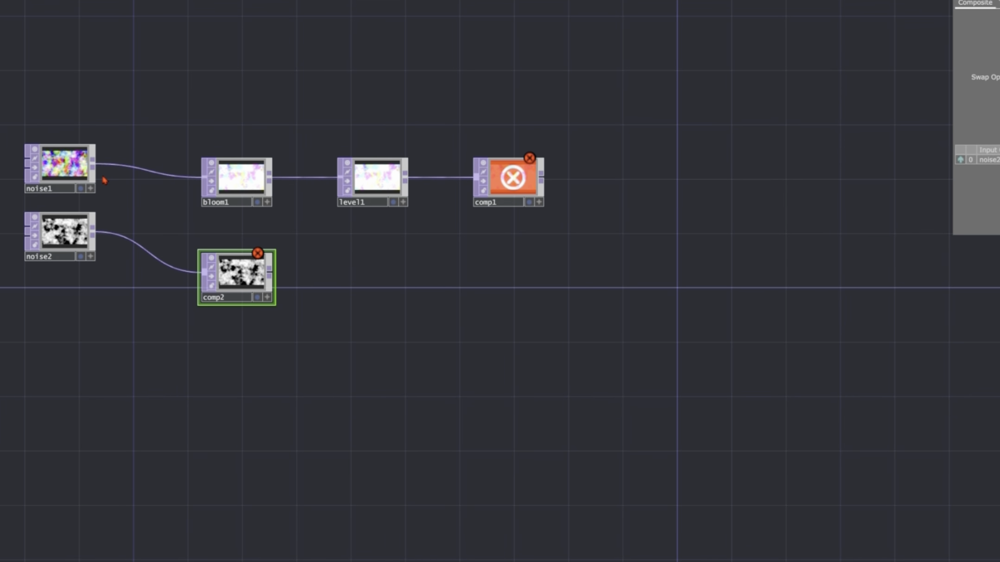
left_click(201, 274)
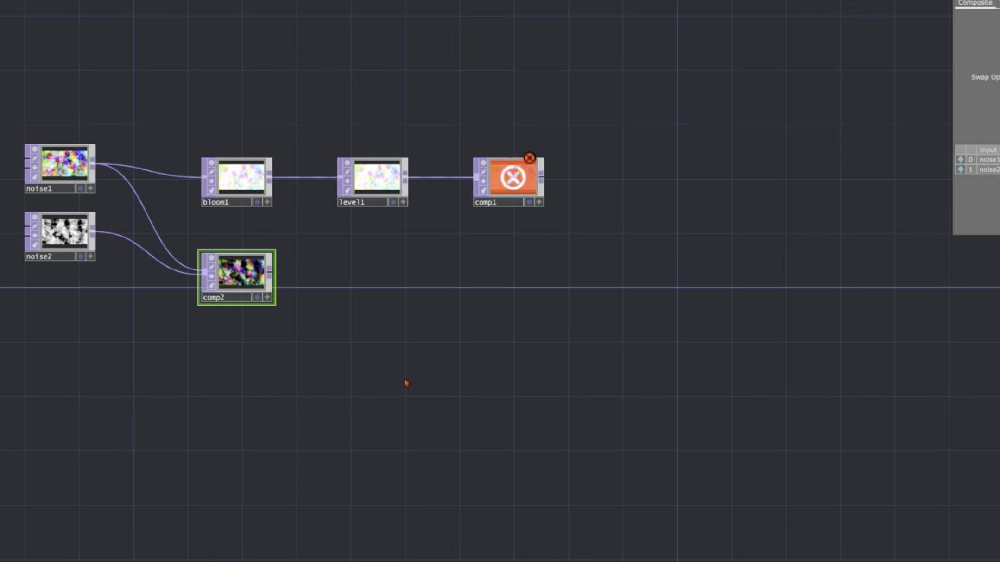
Add a Displace operator after comp2 and connect comp2's output to its first input
right_click(383, 284)
left_click(394, 174)
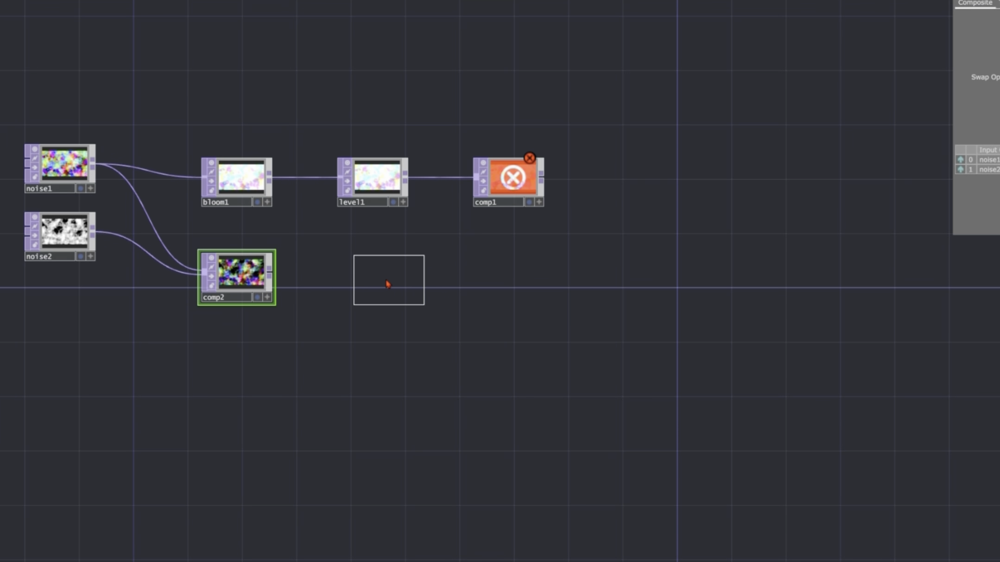
left_click(386, 283)
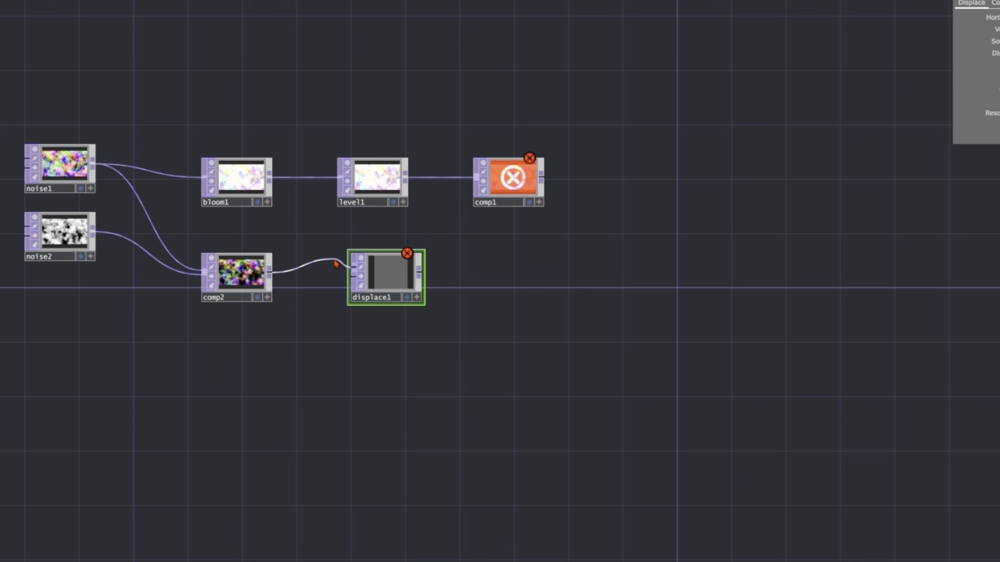
left_click(335, 263)
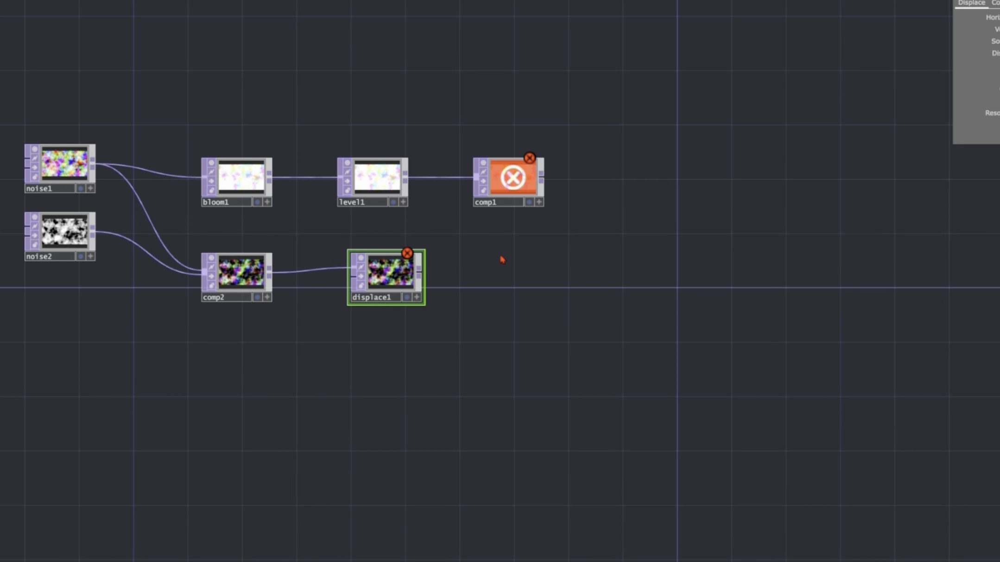
Add a second Bloom operator after displace1 and connect displace1's output to it
right_click(548, 293)
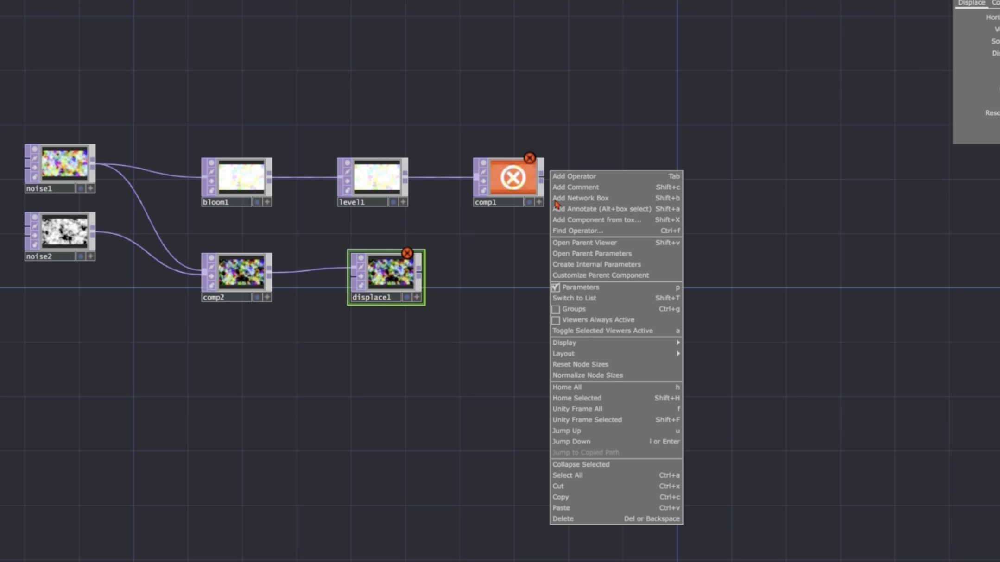
left_click(559, 177)
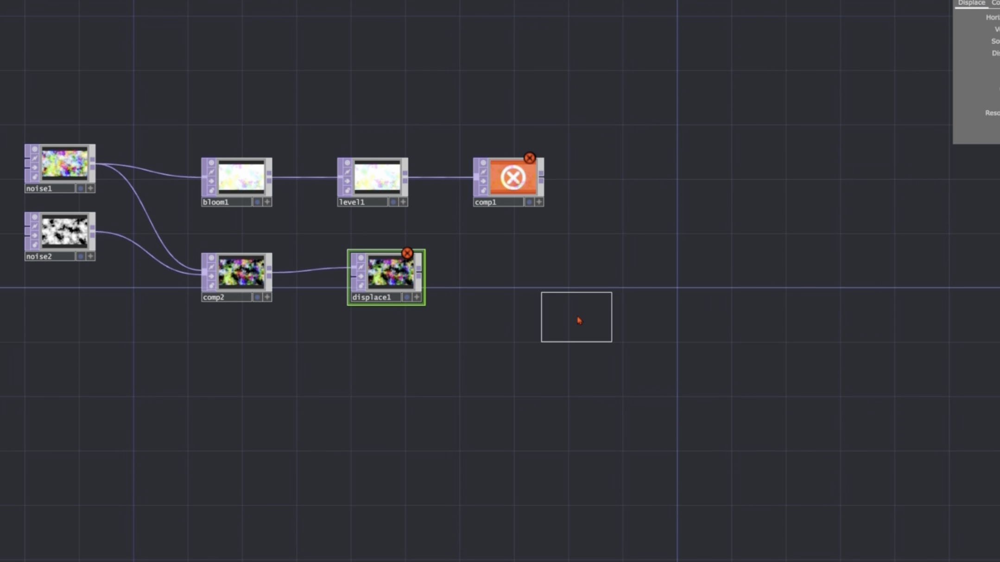
left_click(537, 290)
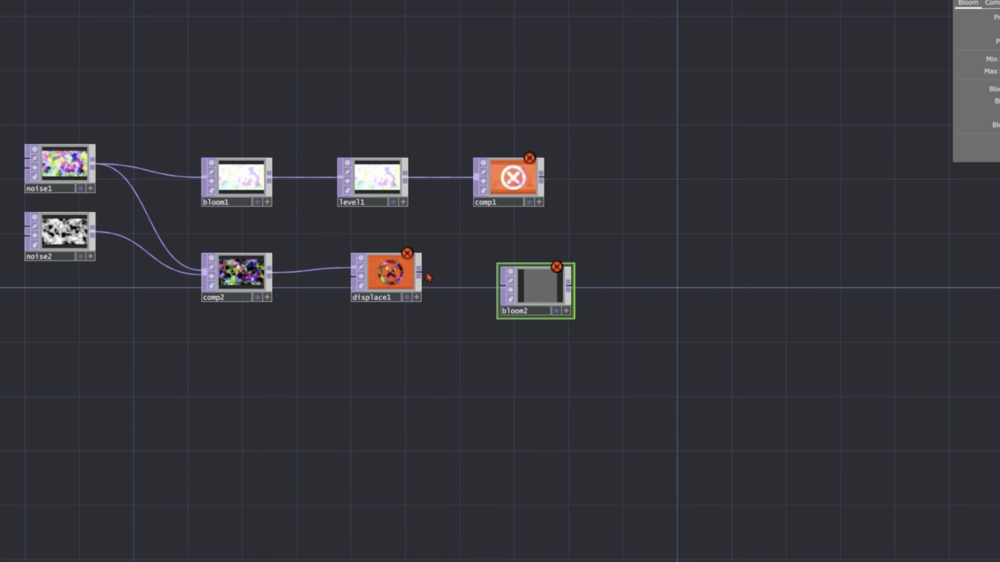
left_click_drag(426, 276, 503, 289)
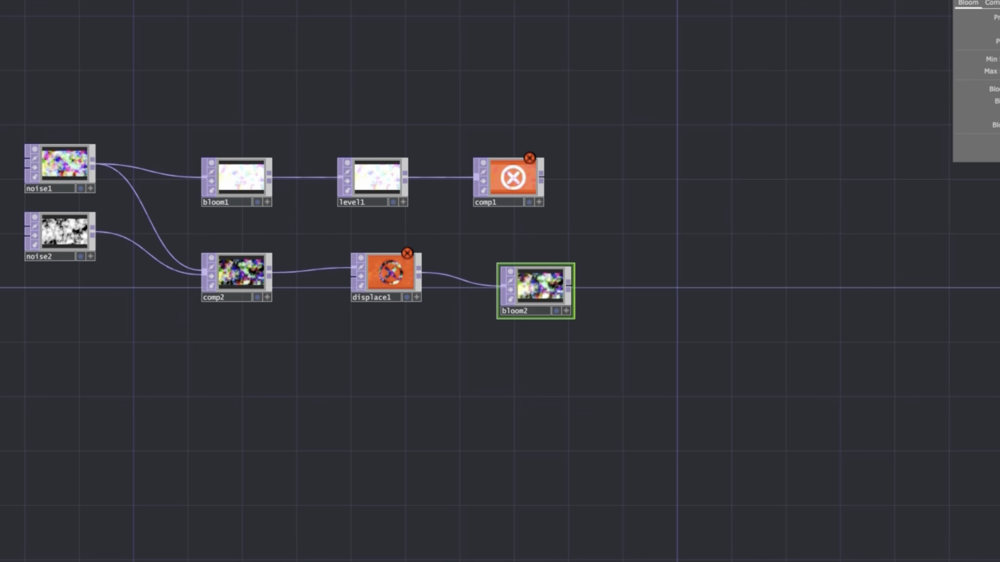
Move comp1 up and away from level1, above bloom2, and connect bloom2's output to it as an additional input
left_click_drag(474, 207, 568, 138)
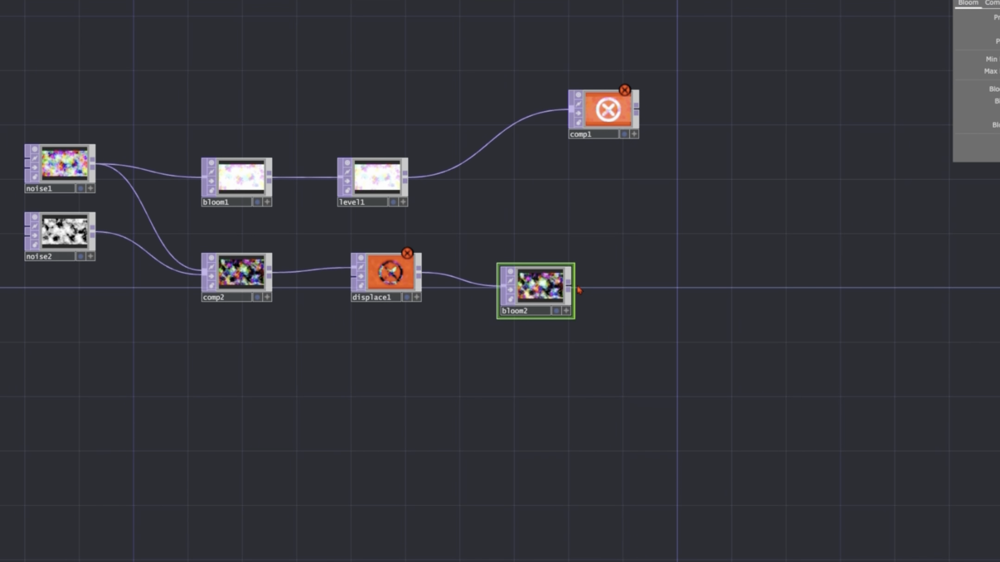
left_click_drag(540, 192, 573, 130)
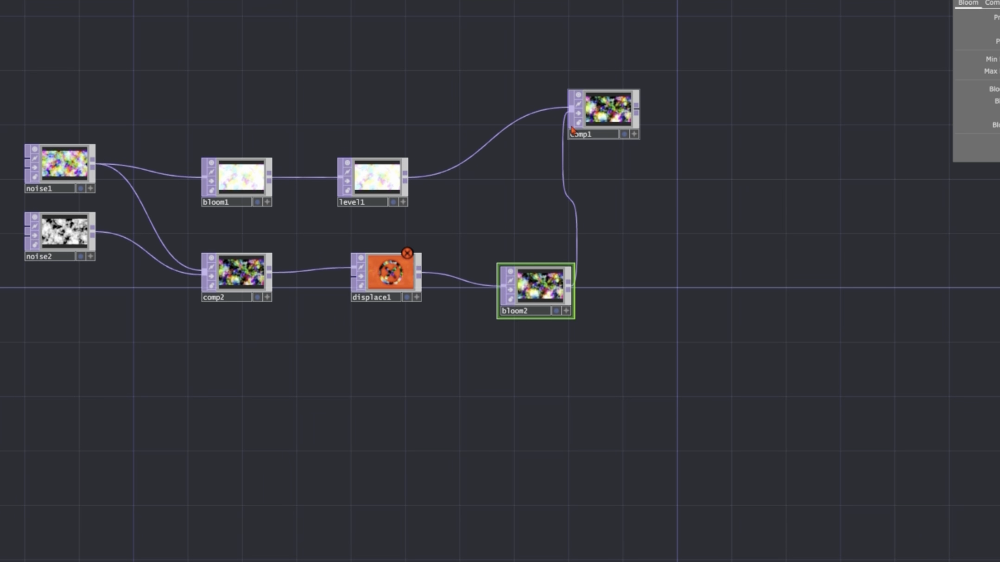
Add an RGB Key operator after bloom2 and connect bloom2's output to it
right_click(718, 293)
left_click(731, 182)
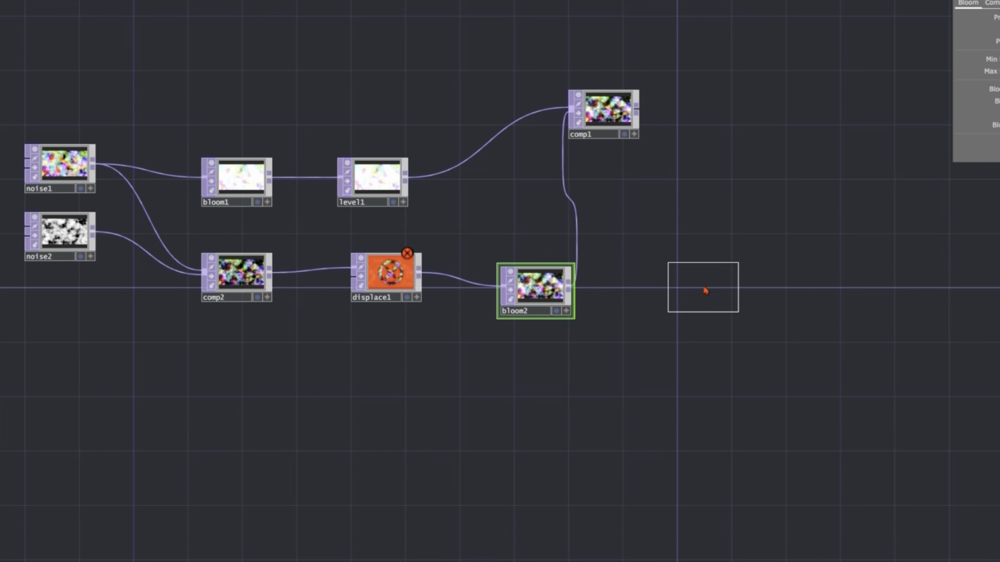
left_click(700, 290)
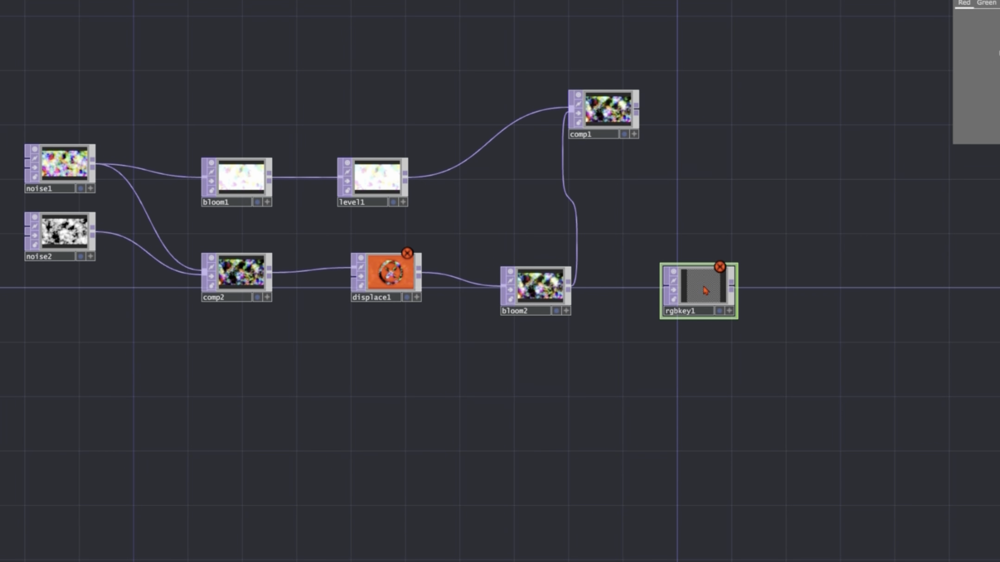
left_click(651, 292)
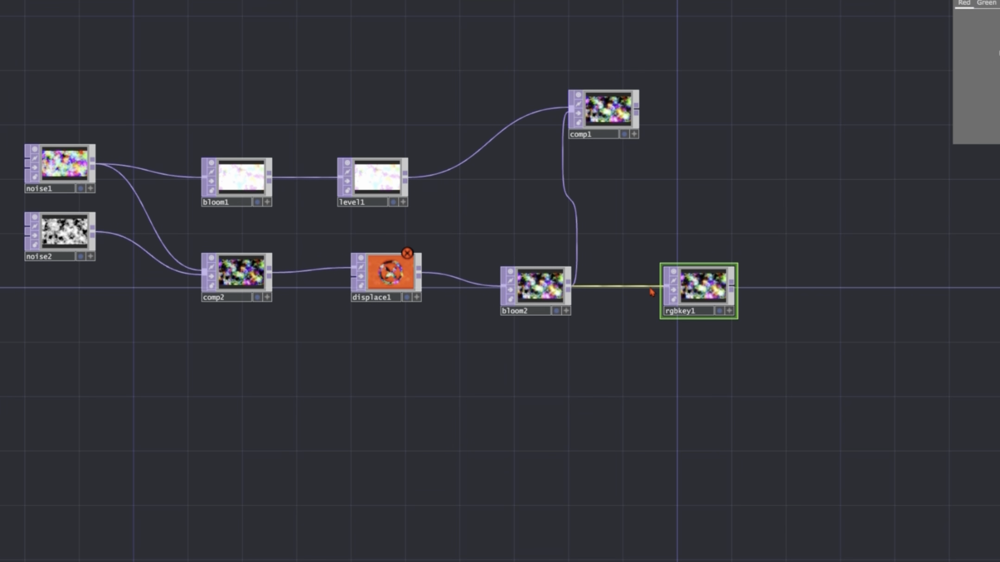
Add a Null operator after rgbkey1 and connect rgbkey1's output to it
right_click(842, 282)
left_click(853, 175)
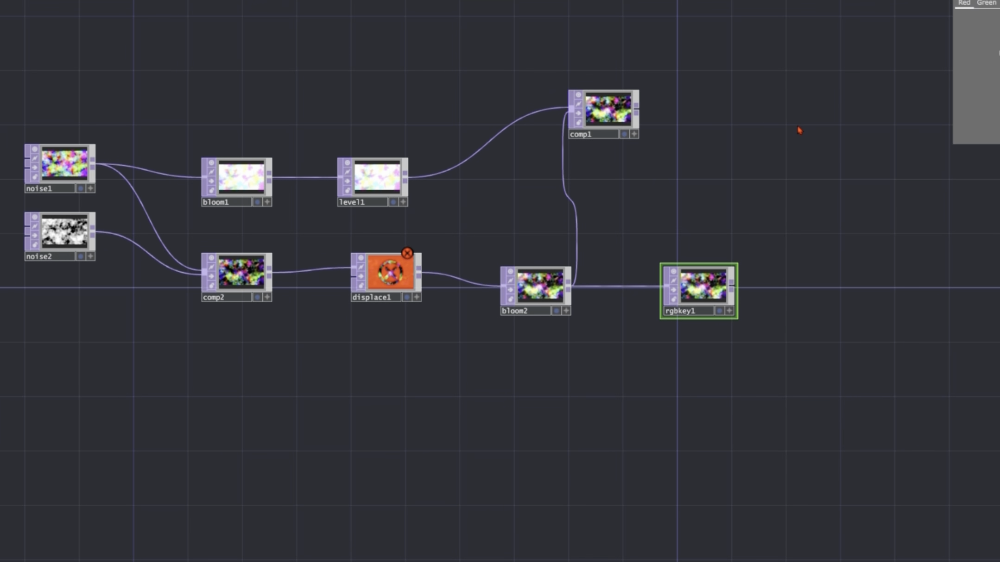
left_click(825, 297)
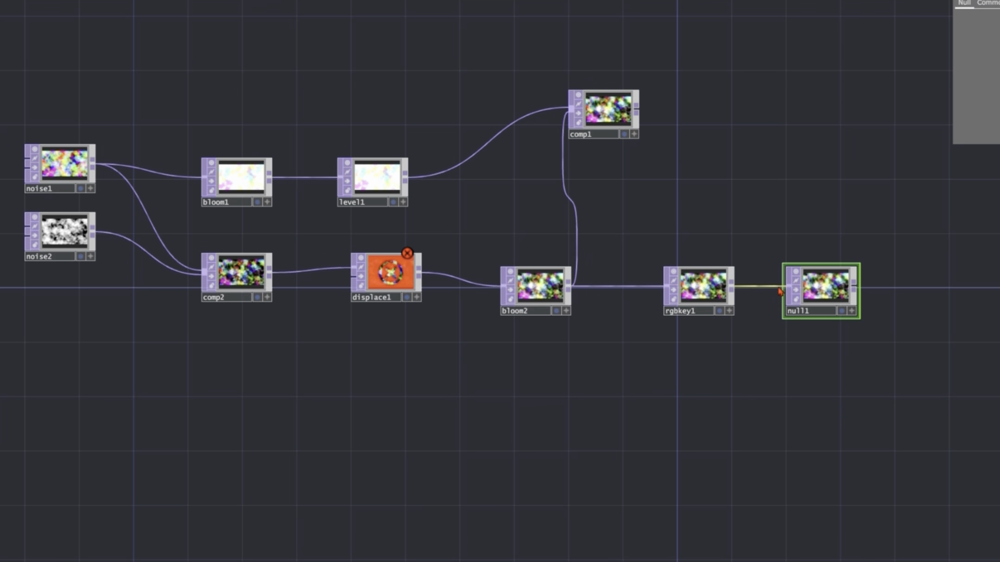
Add an Out operator after null1 and connect null1's output to it
right_click(934, 288)
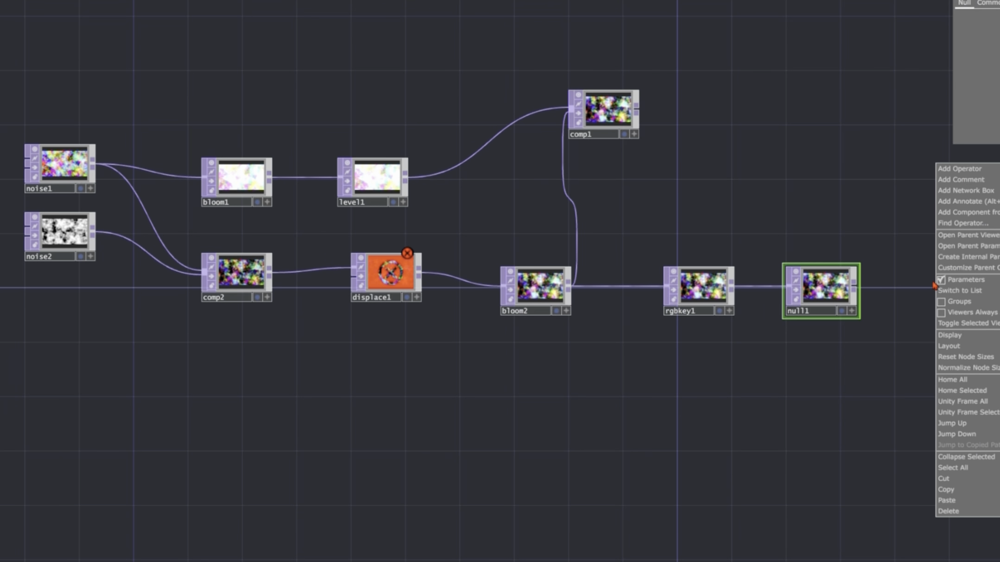
left_click(969, 169)
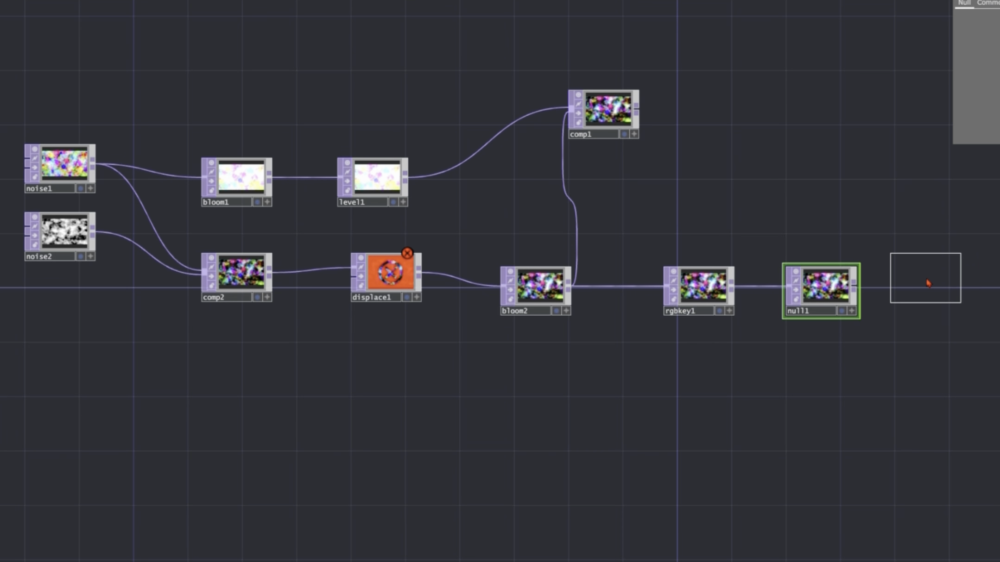
left_click(958, 289)
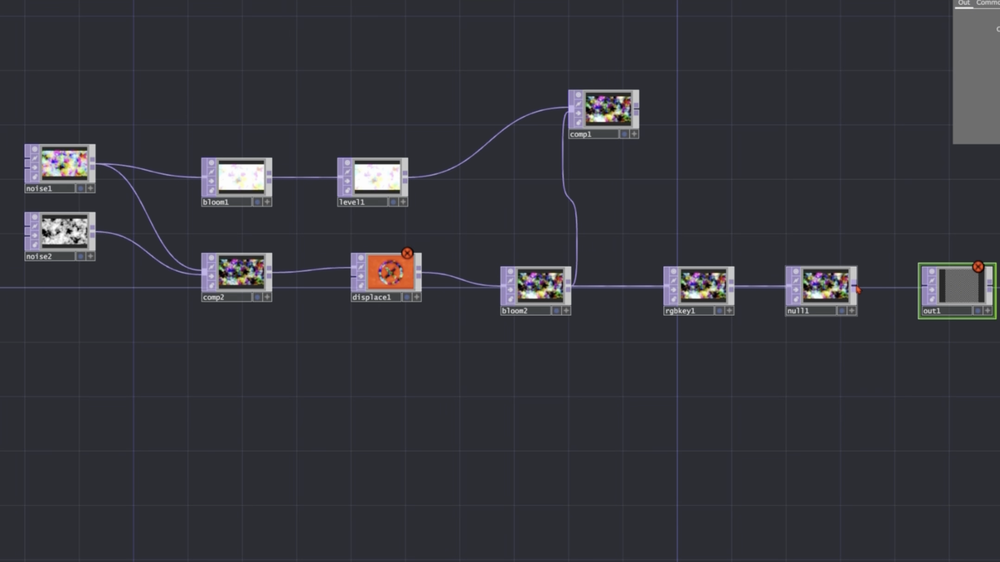
left_click_drag(857, 290, 928, 296)
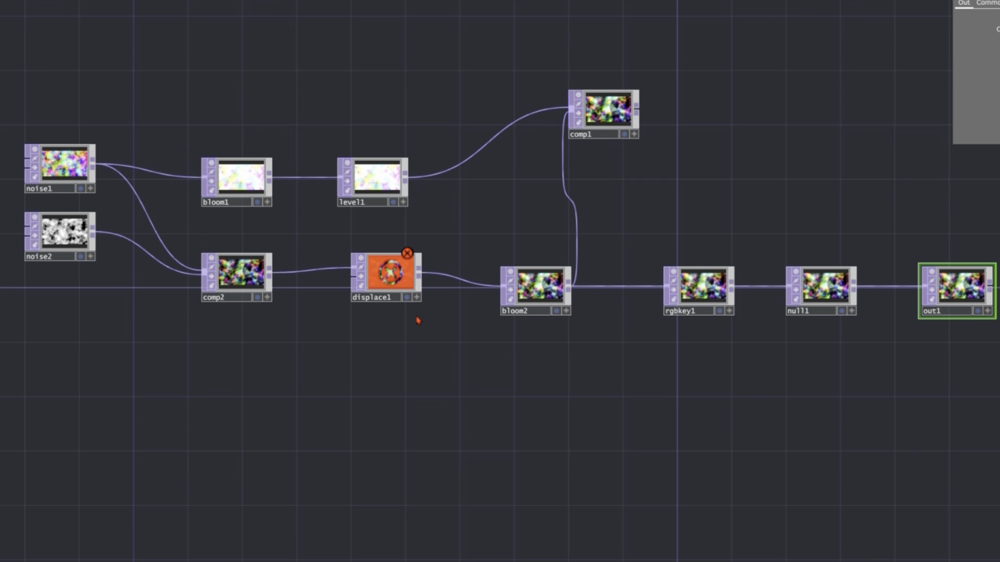
Feed a new Movie File In operator into displace1's second input, and display out1 as the network background
right_click(151, 275)
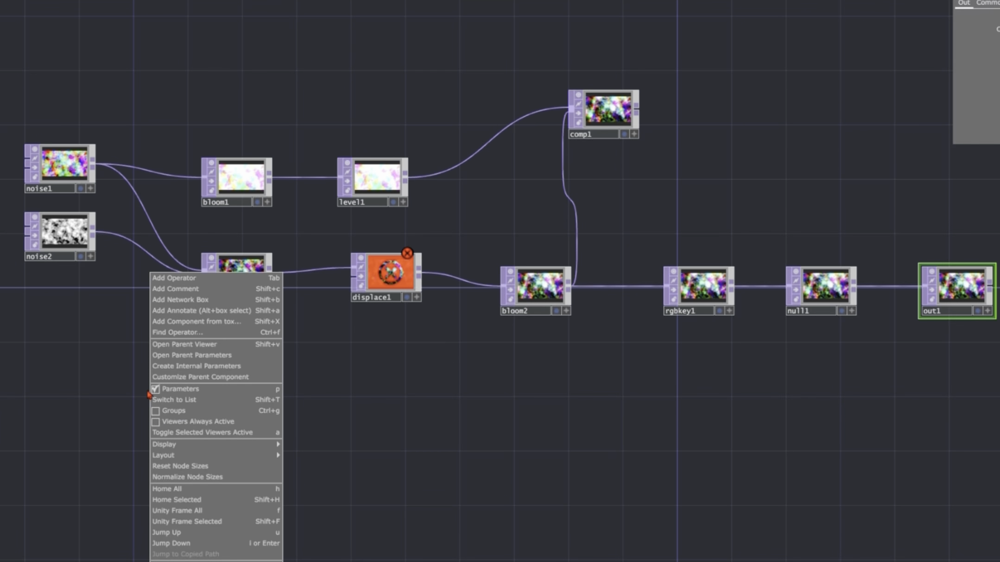
left_click(168, 282)
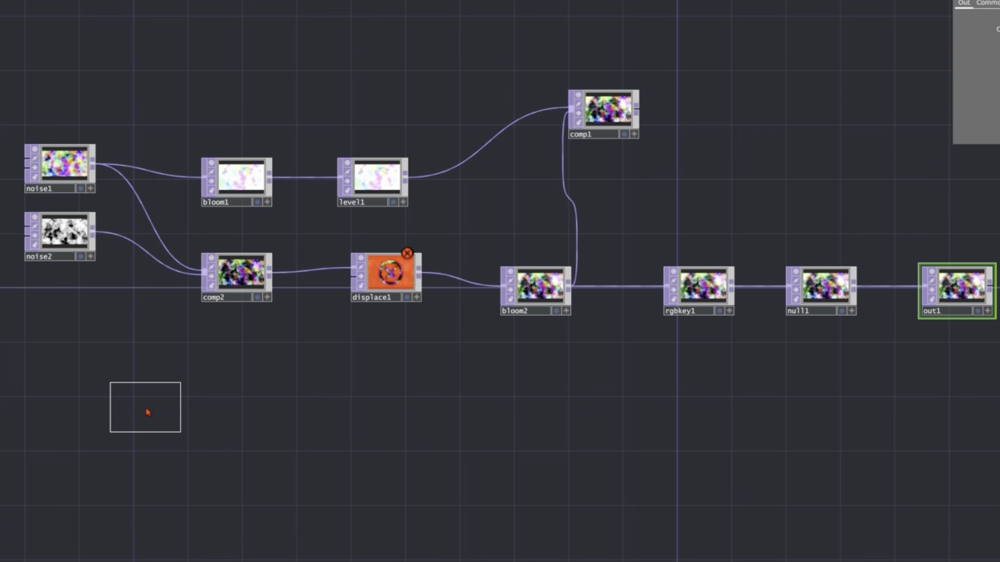
left_click(147, 411)
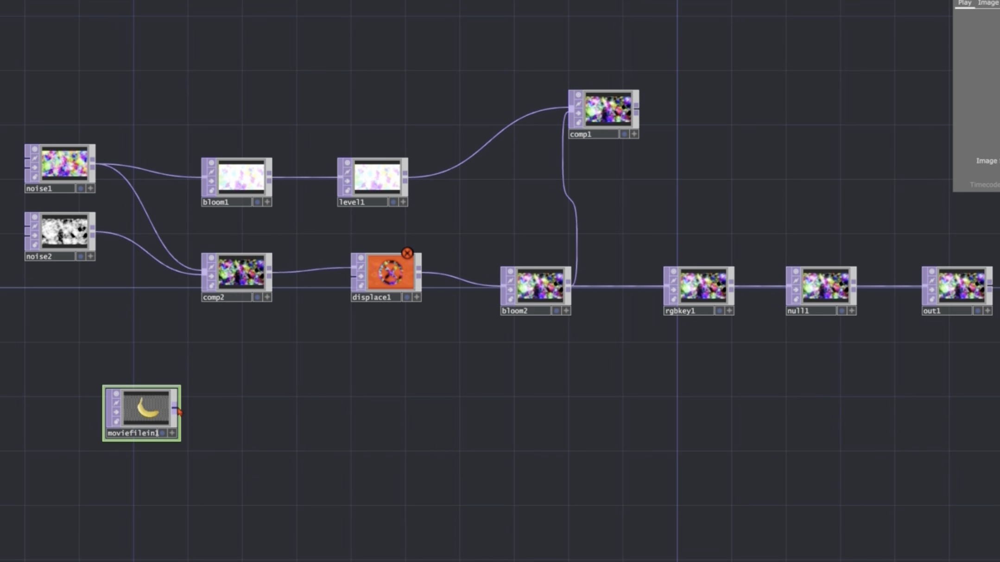
left_click_drag(178, 411, 349, 278)
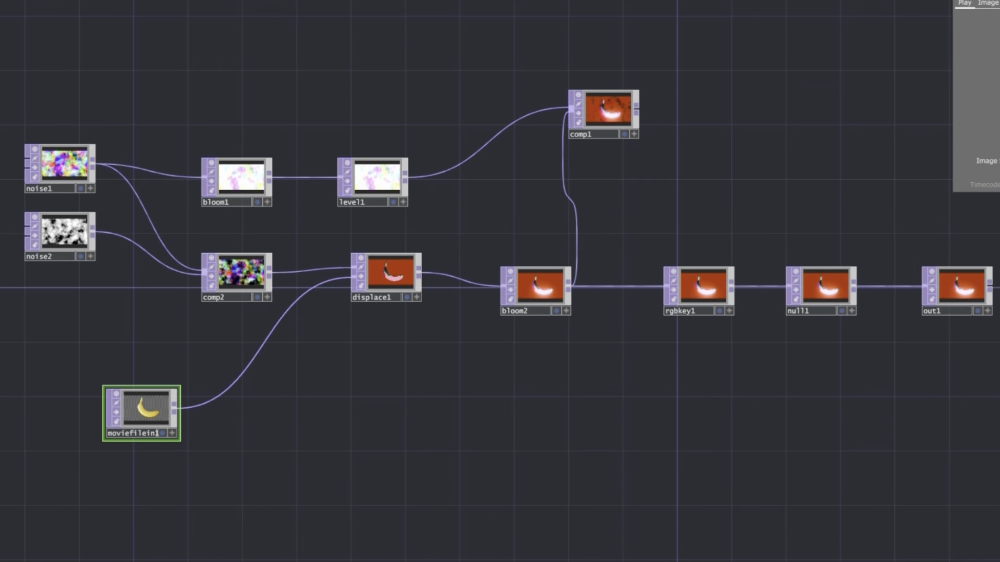
left_click(977, 311)
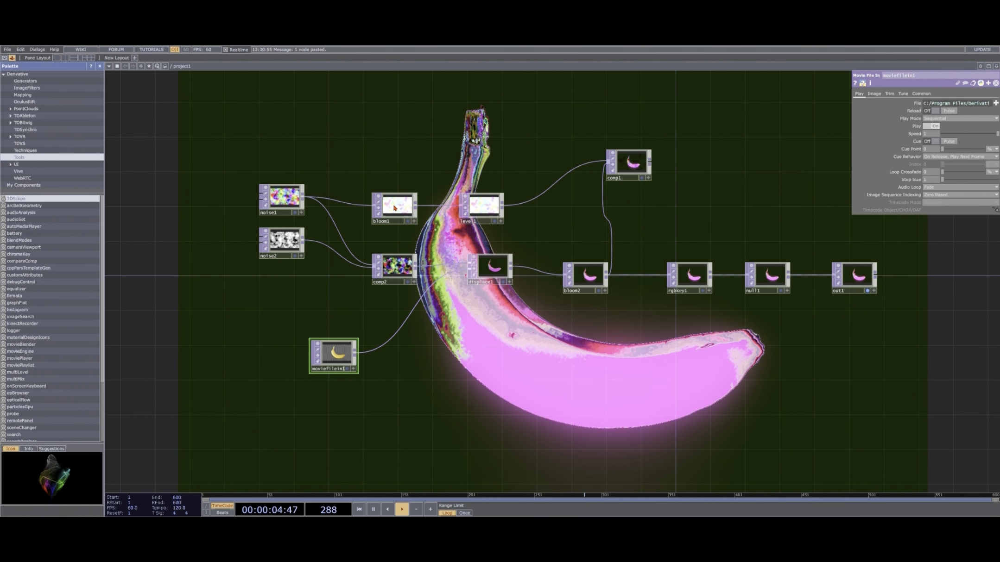
Set the Output of bloom1 to Preprocess
left_click(395, 208)
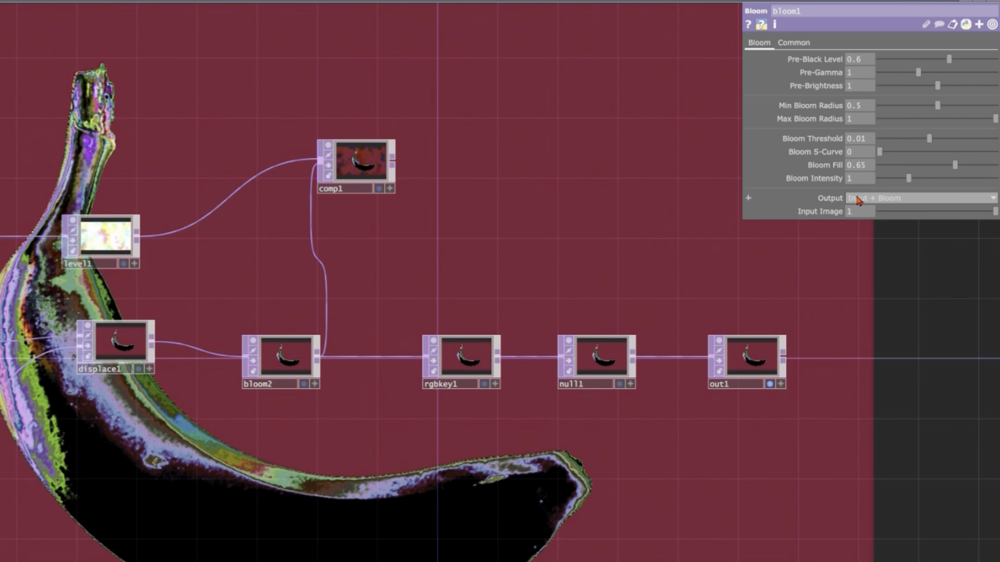
left_click(857, 199)
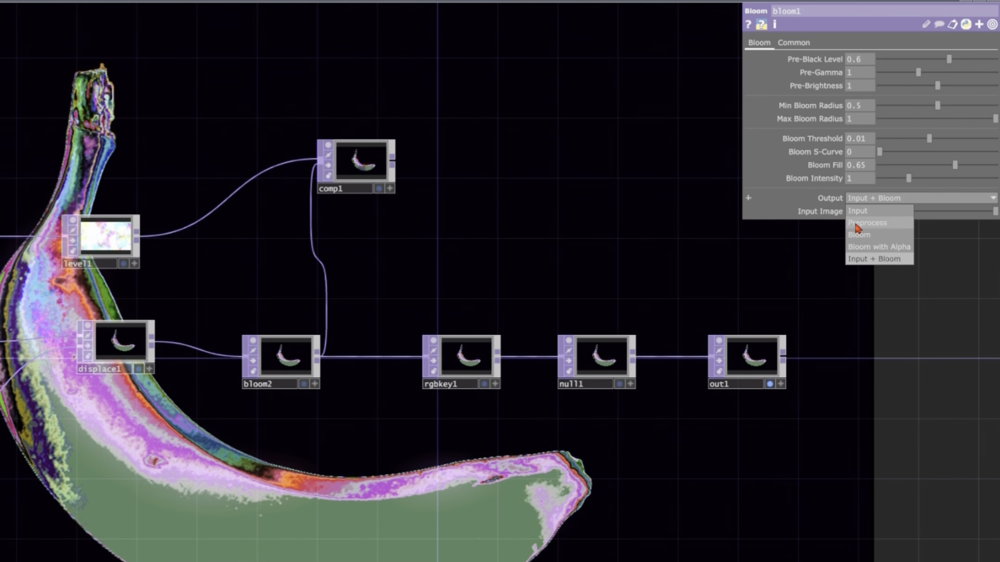
left_click(857, 224)
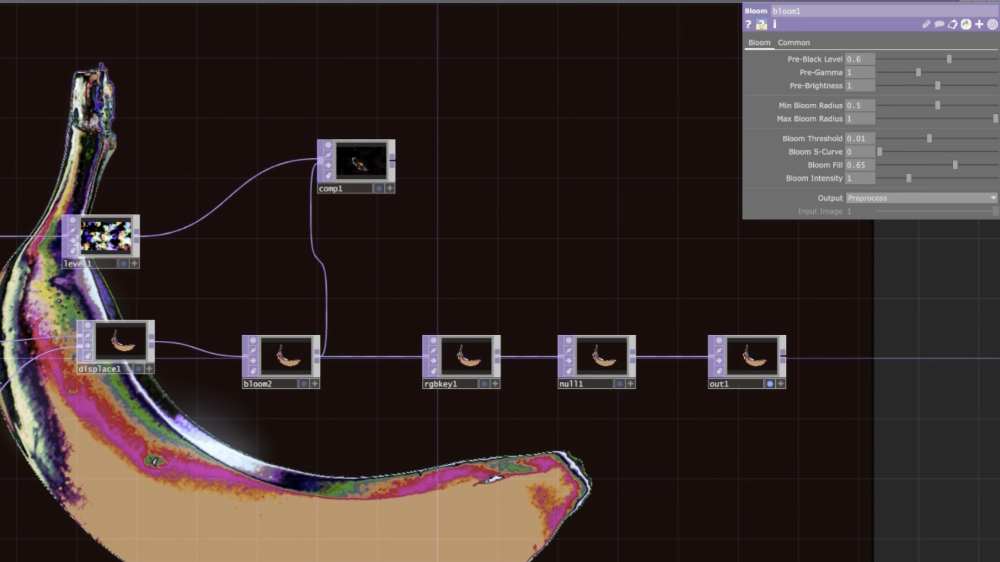
Set the Operation of comp2 to Chroma Difference
left_click(1, 384)
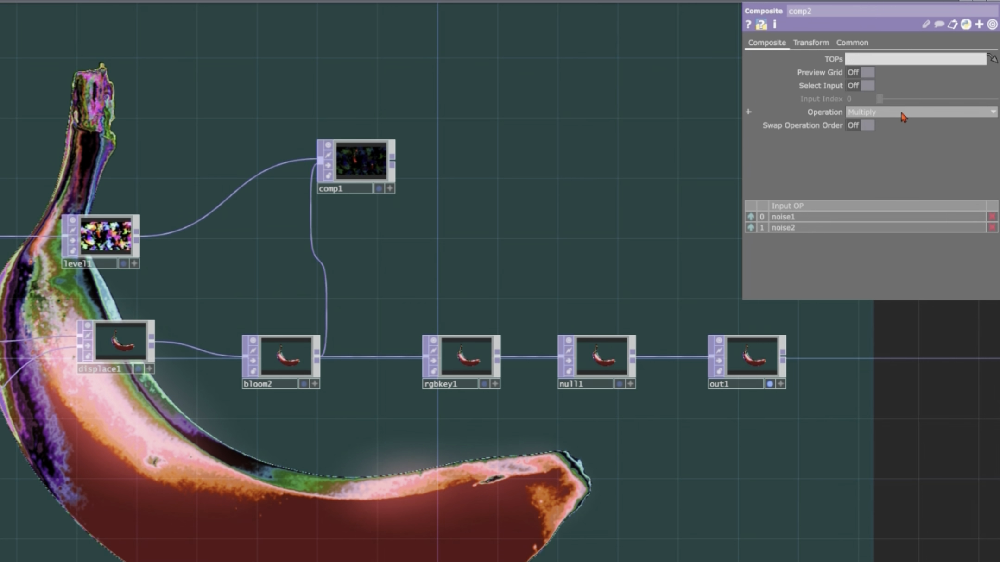
left_click(902, 117)
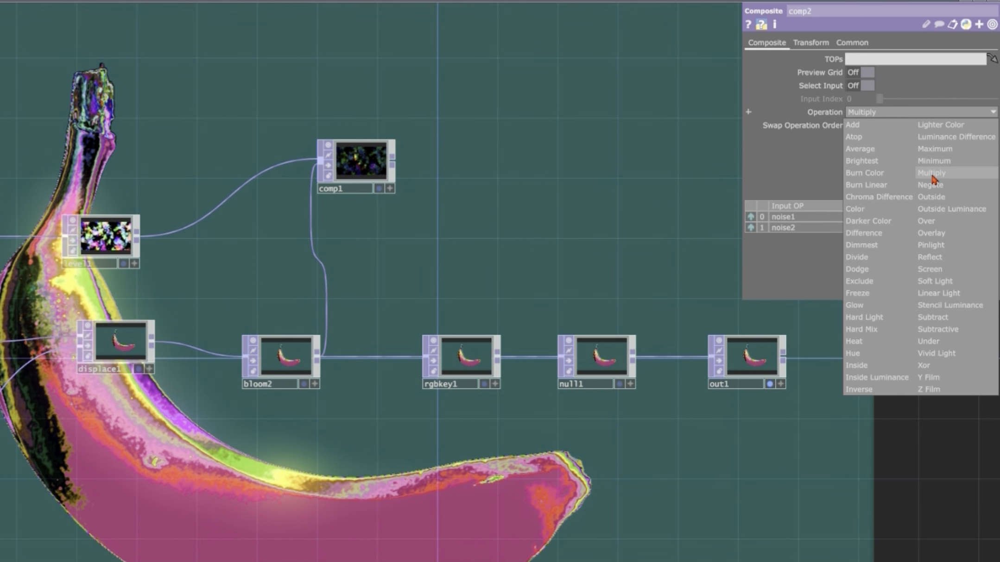
left_click(860, 198)
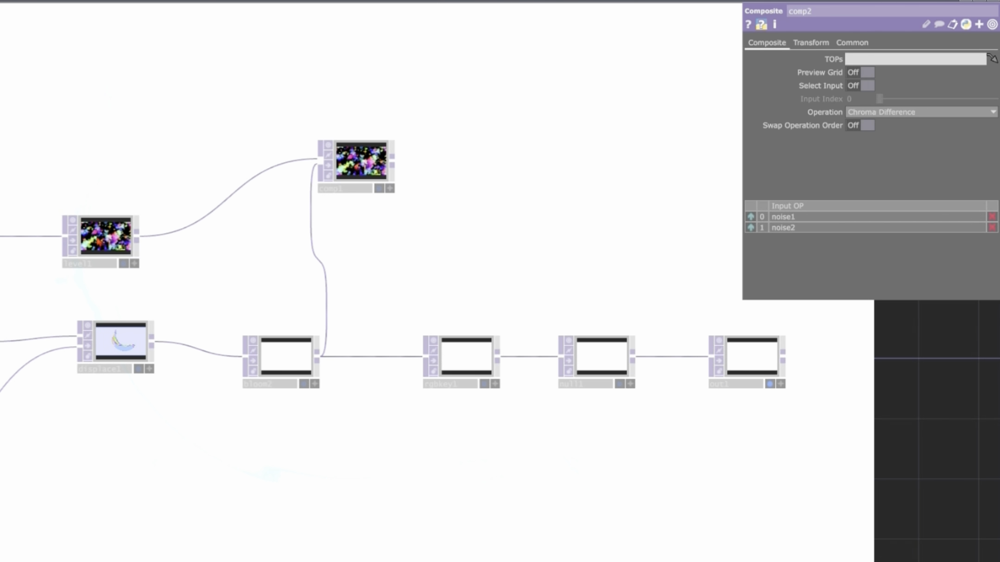
In level1, set Invert to 1 and Black Level to 0.27
left_click(103, 237)
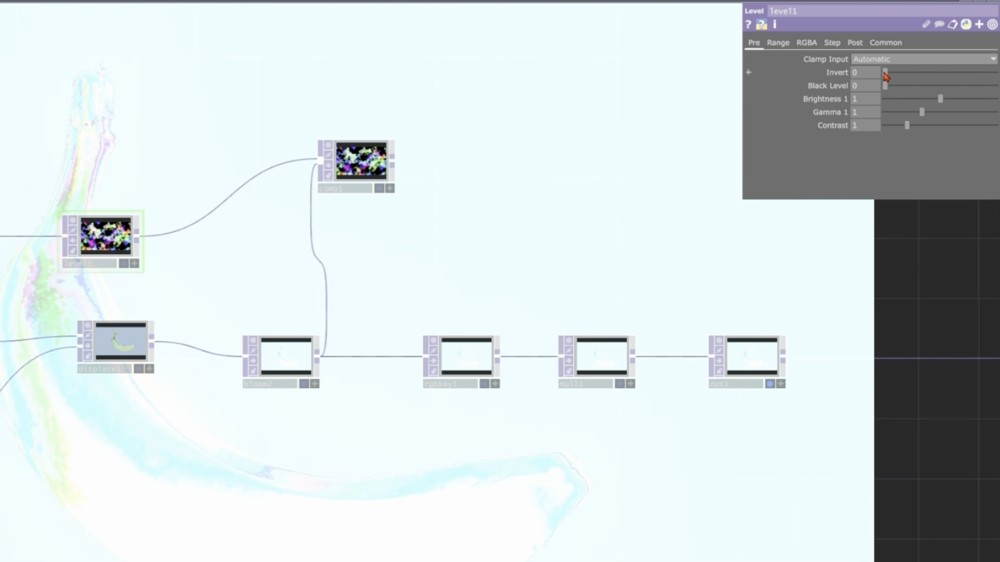
left_click_drag(885, 73, 995, 72)
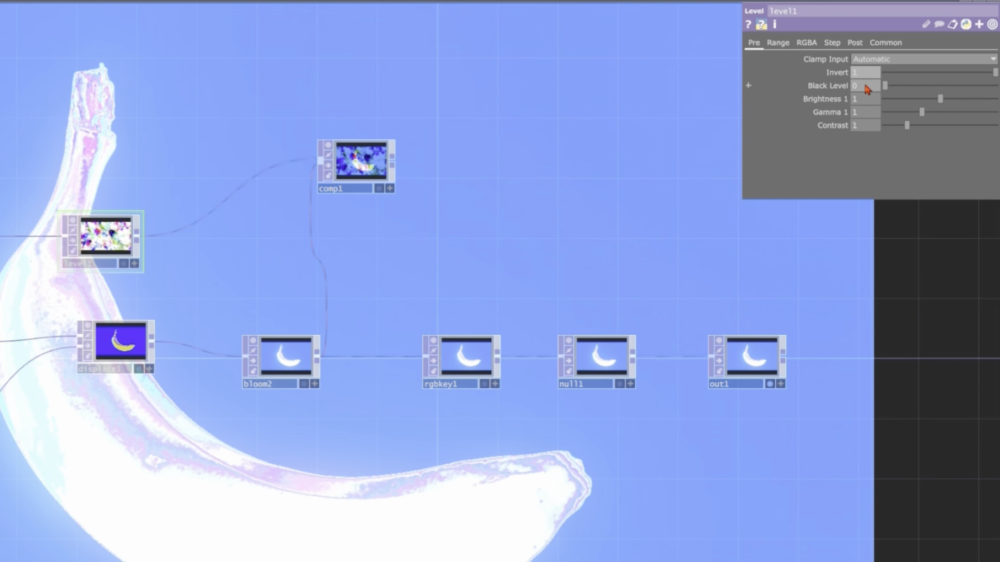
left_click(865, 85)
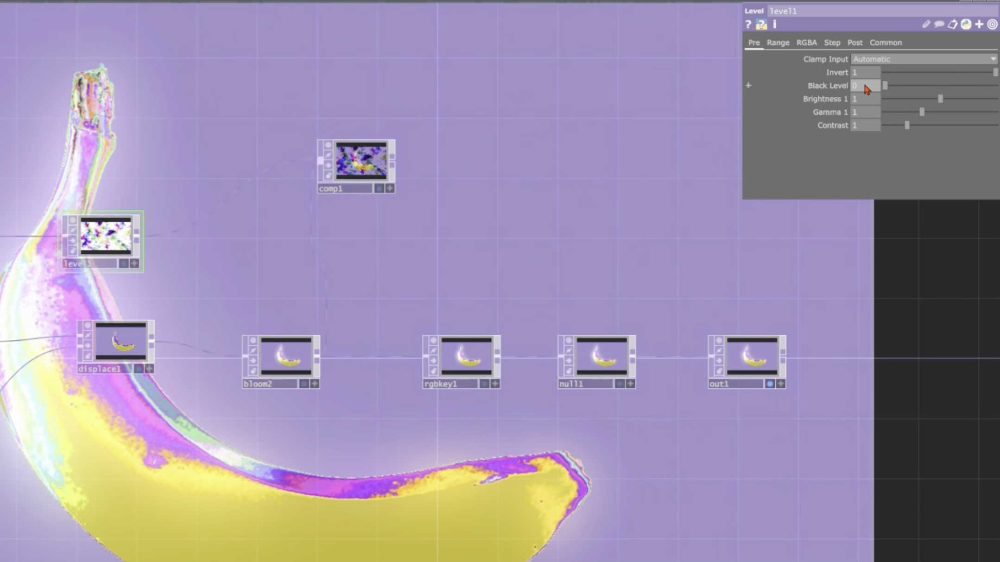
type("0.77")
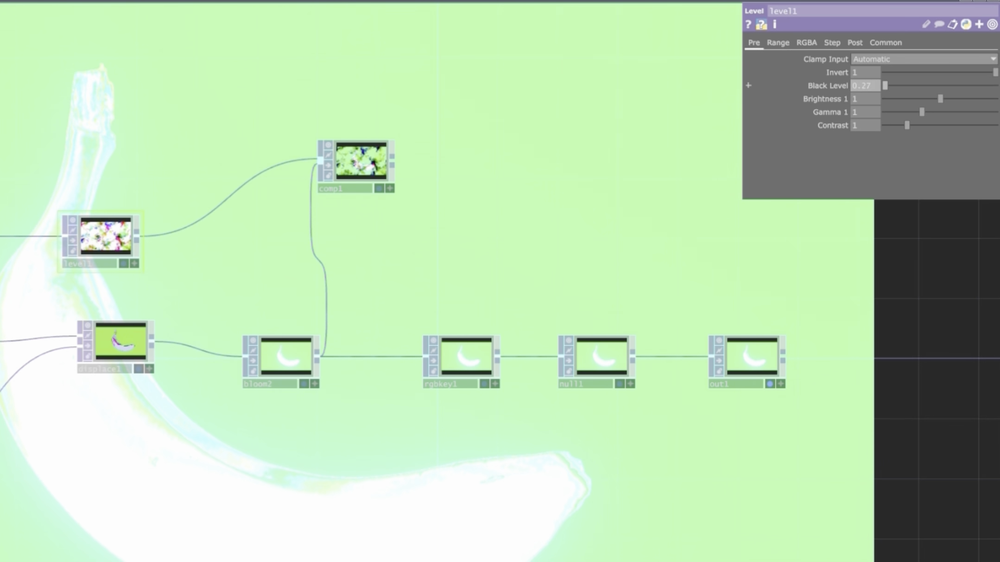
Set level1's Gamma 1 to 1.22 and its Contrast to 0.99
left_click(863, 116)
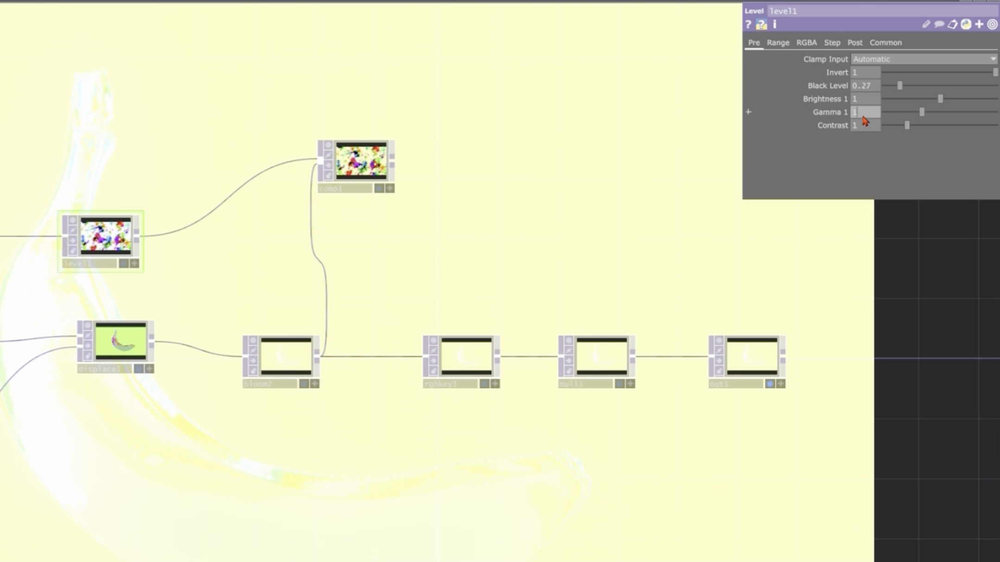
type("1.22")
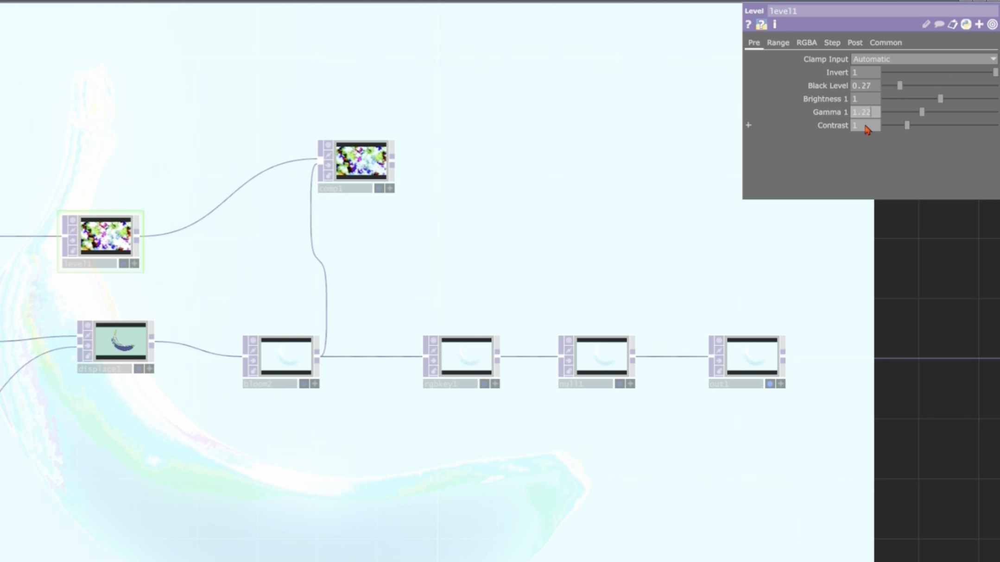
key("Return")
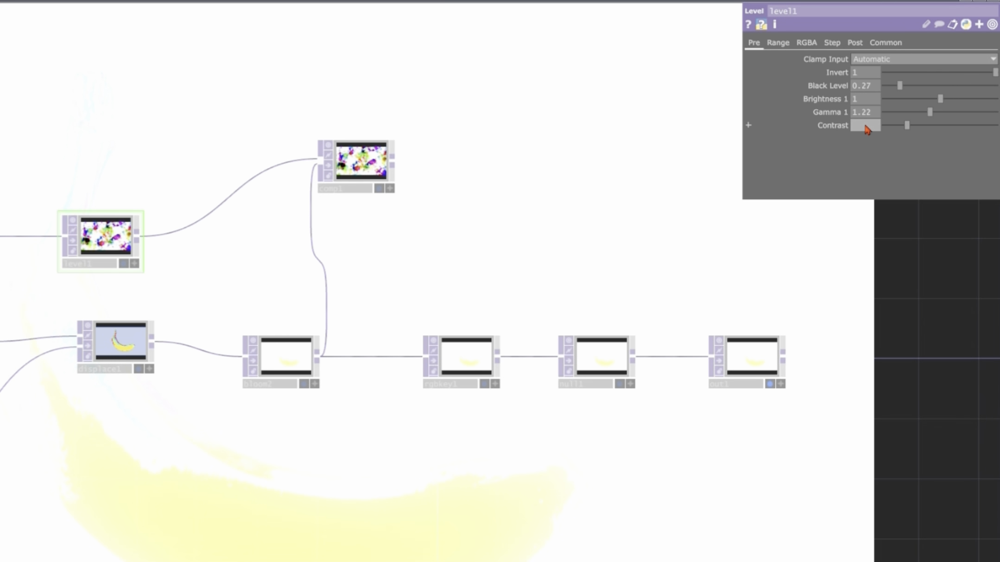
left_click(865, 125)
type("0.99")
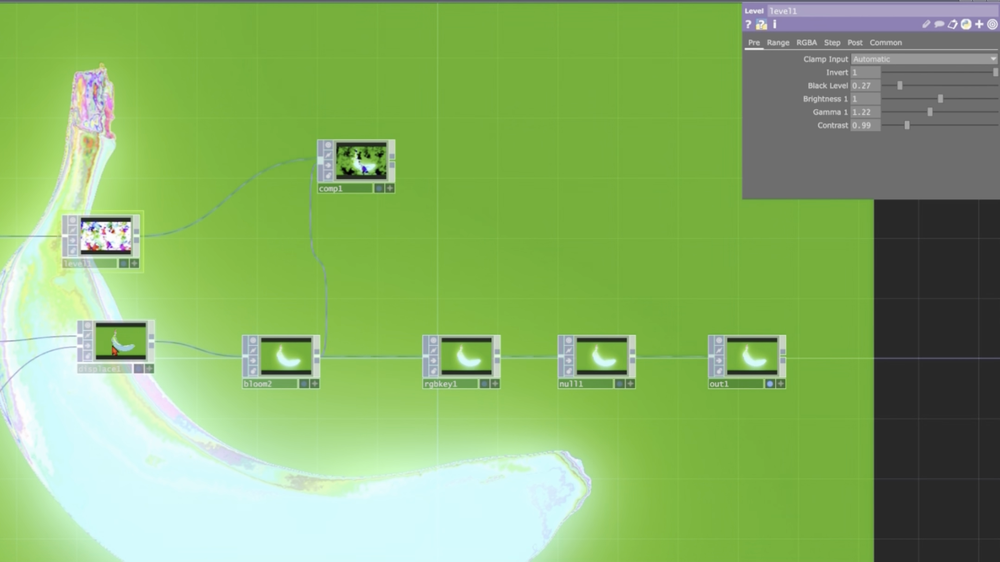
Try the Zero and Repeat Extend modes on displace1, and return Extend to Hold
left_click(112, 348)
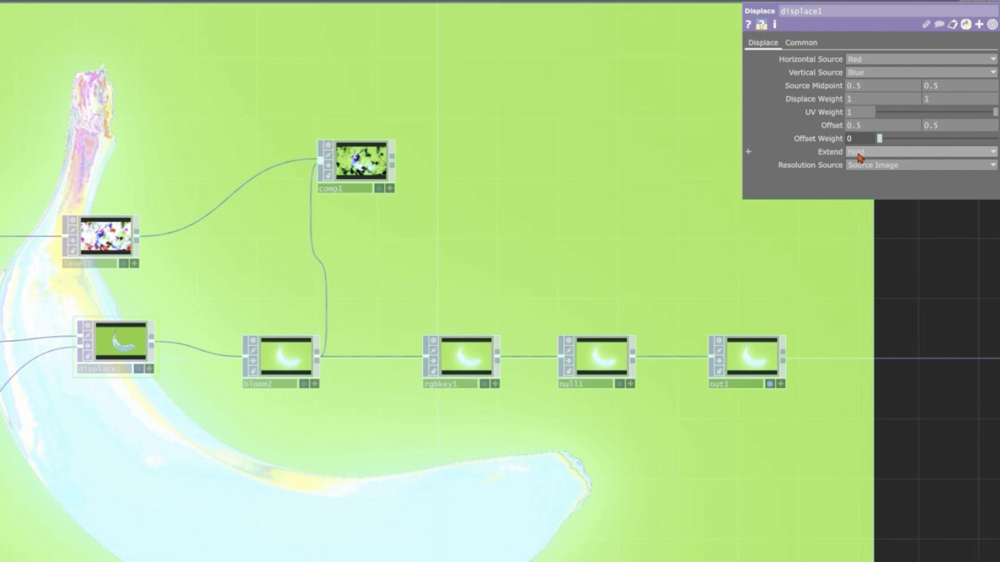
left_click(878, 155)
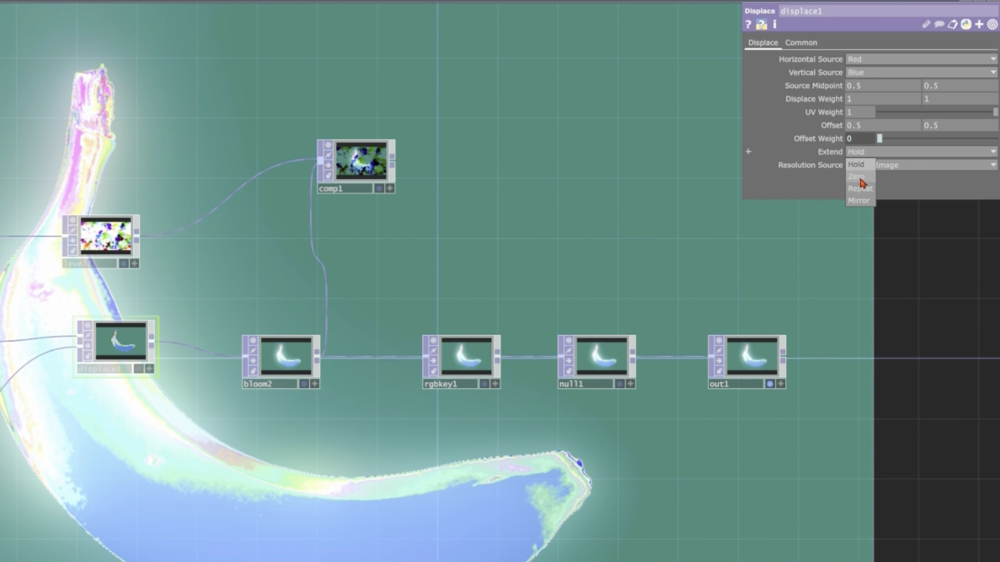
left_click(856, 177)
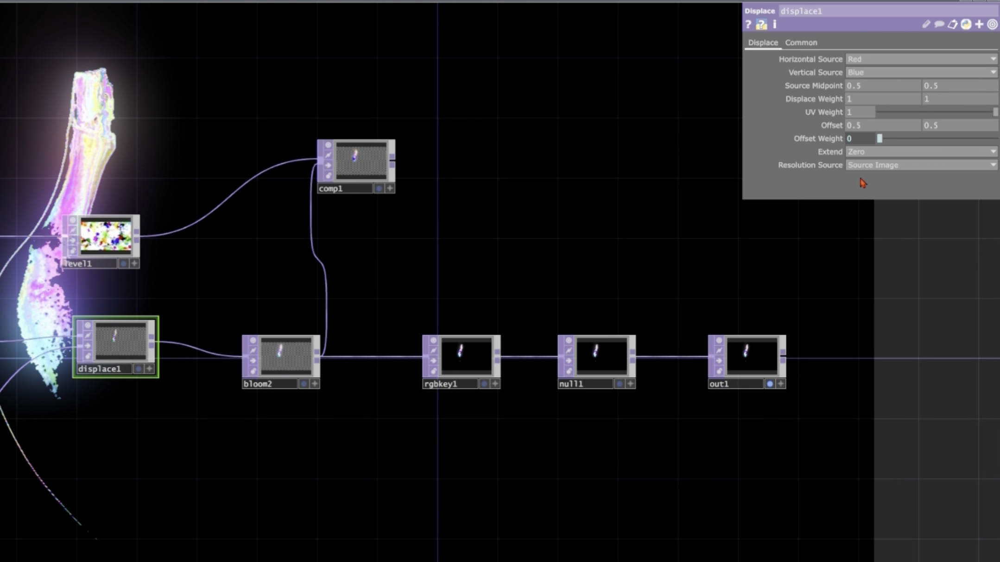
left_click(857, 152)
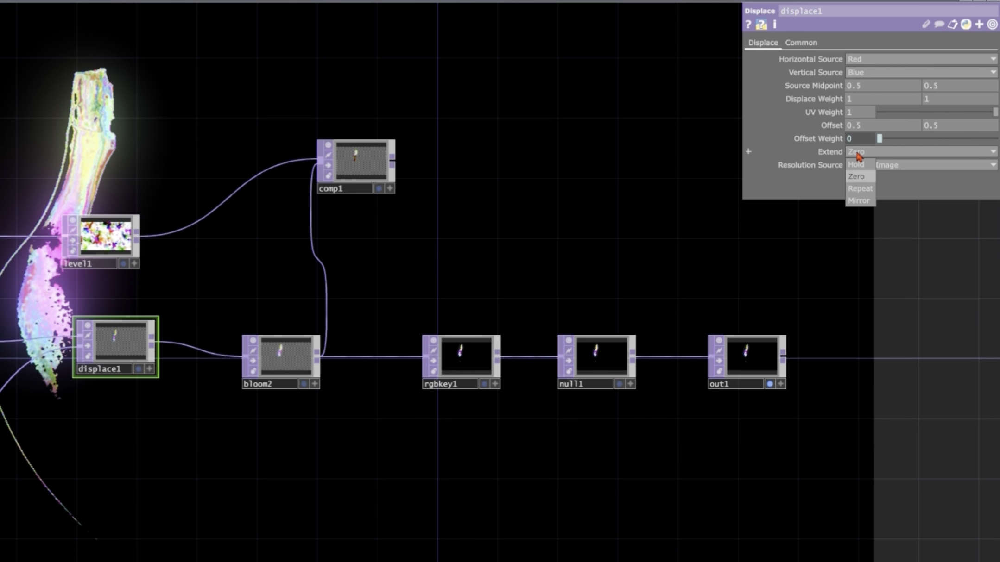
left_click(860, 189)
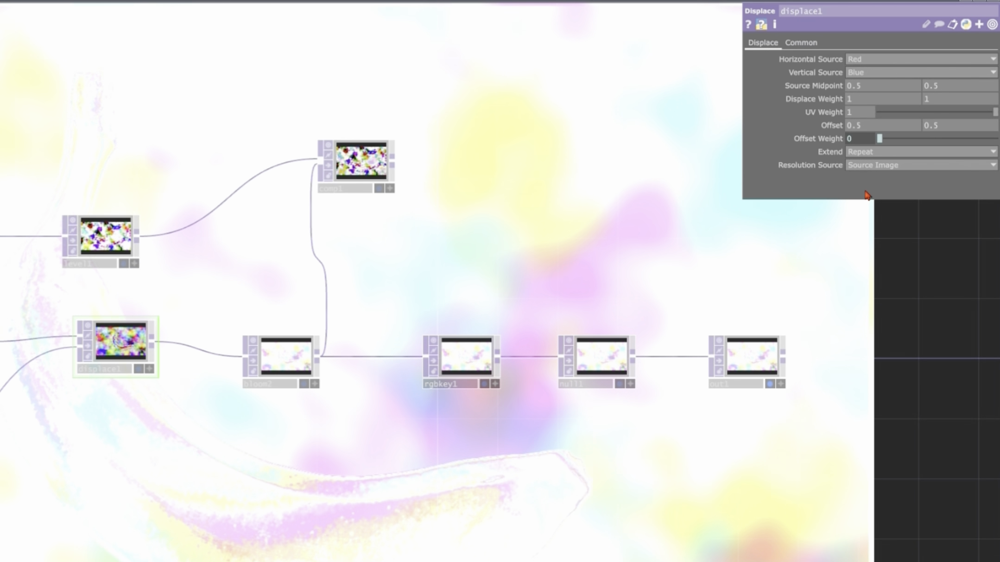
left_click(856, 152)
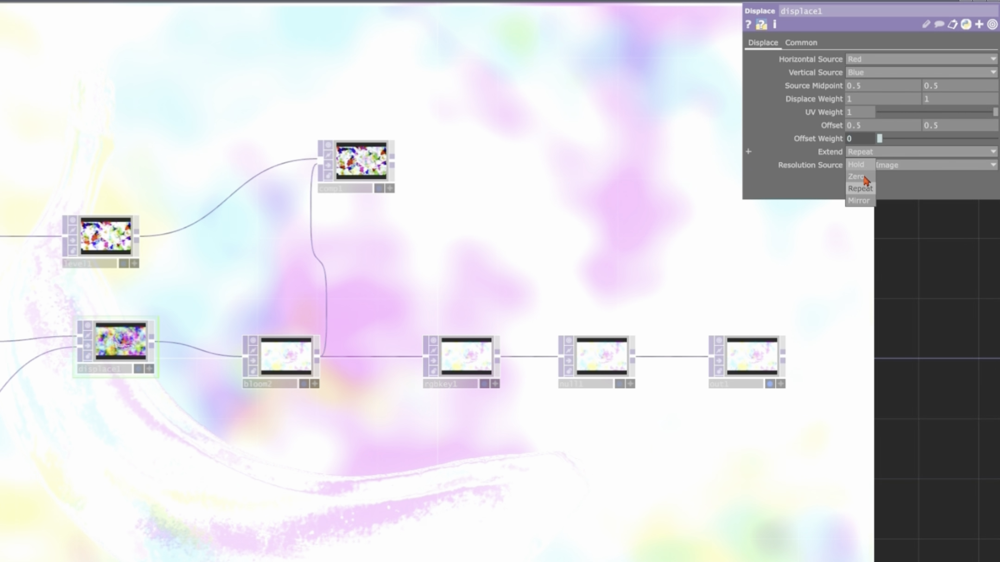
left_click(860, 166)
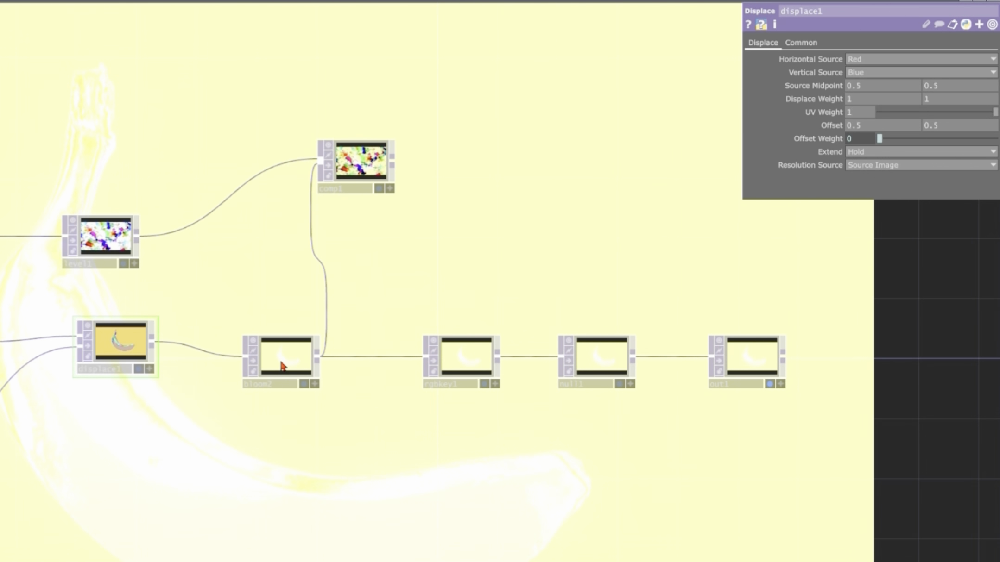
Set the Output of bloom2 to Preprocess
left_click(281, 366)
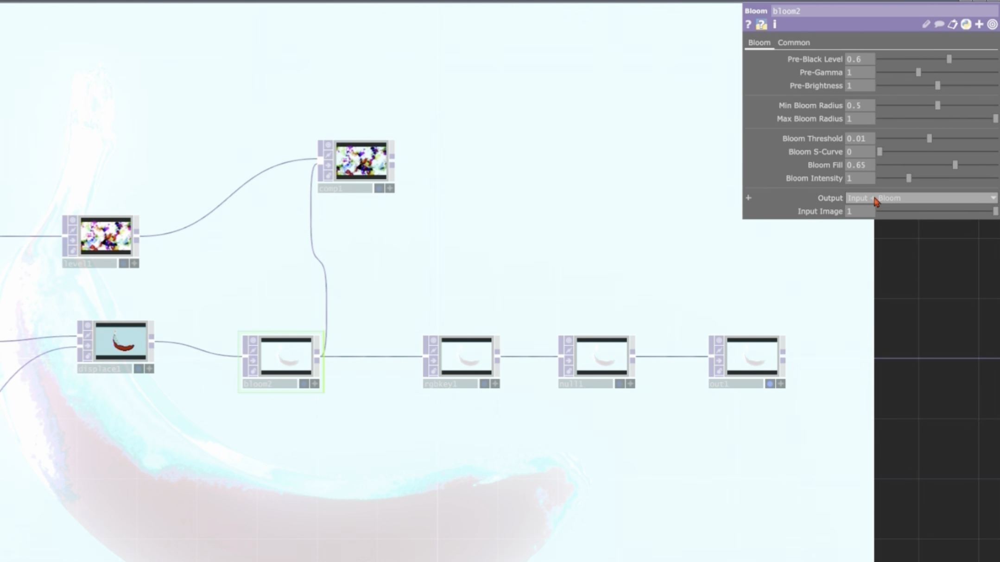
left_click(874, 199)
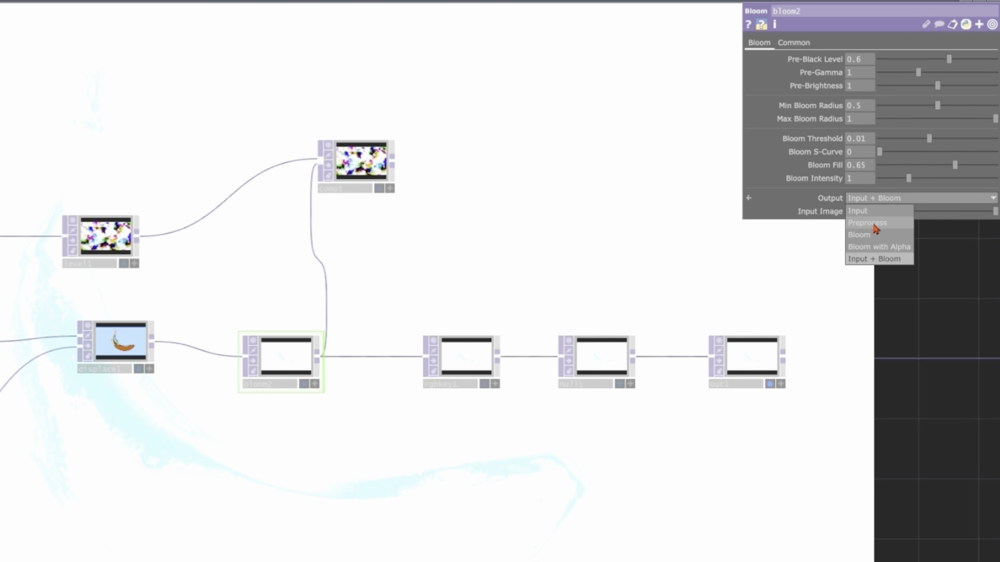
left_click(875, 223)
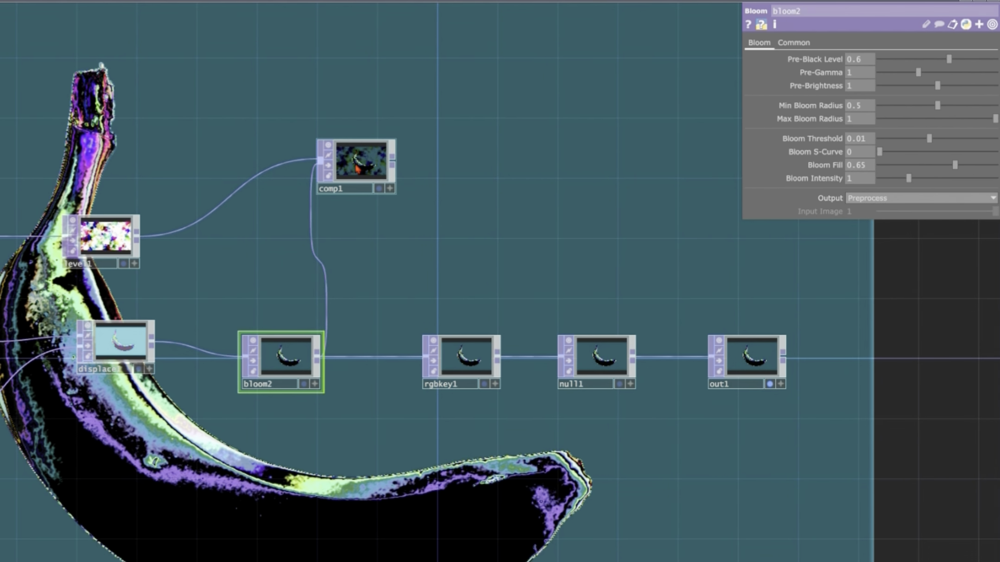
Set the Operation of comp1 to Screen
left_click(342, 173)
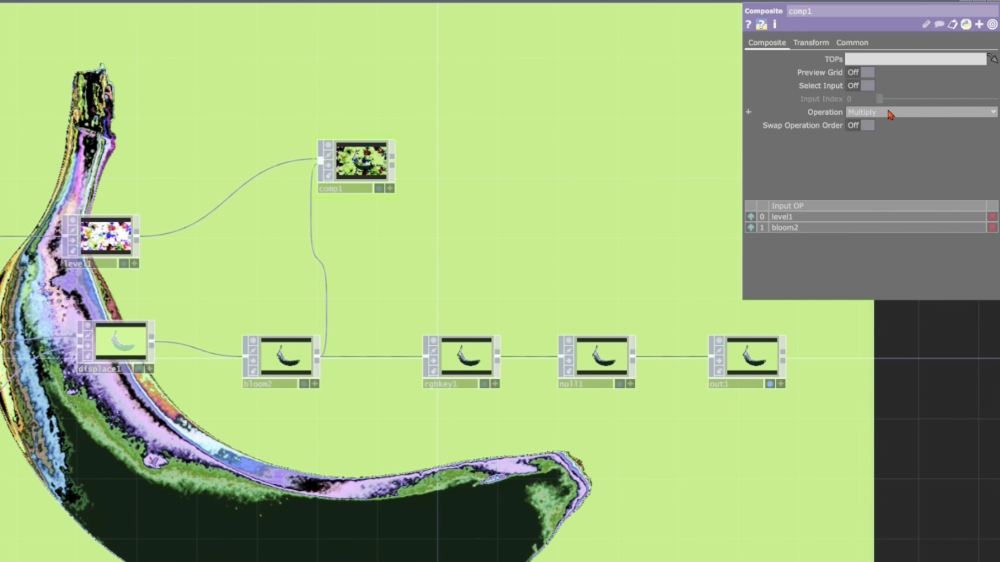
left_click(888, 113)
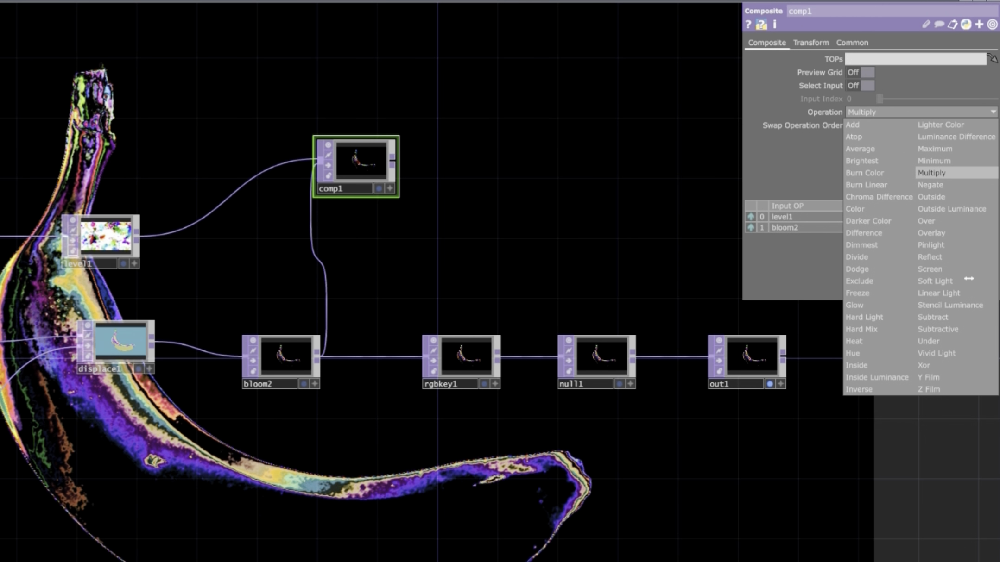
left_click(943, 273)
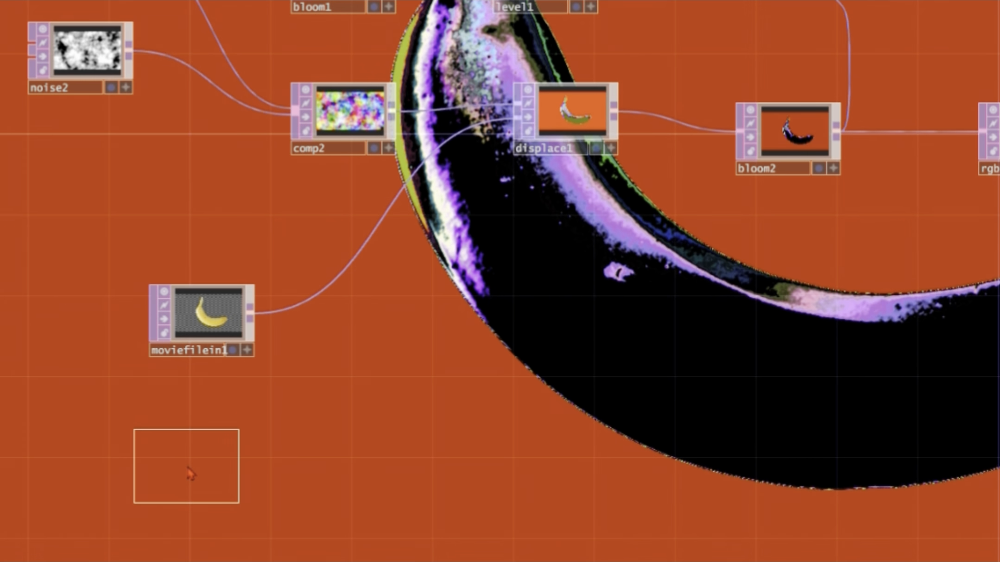
Add an Audio File In operator below moviefilein1 and an Analyze operator beside it
left_click(190, 473)
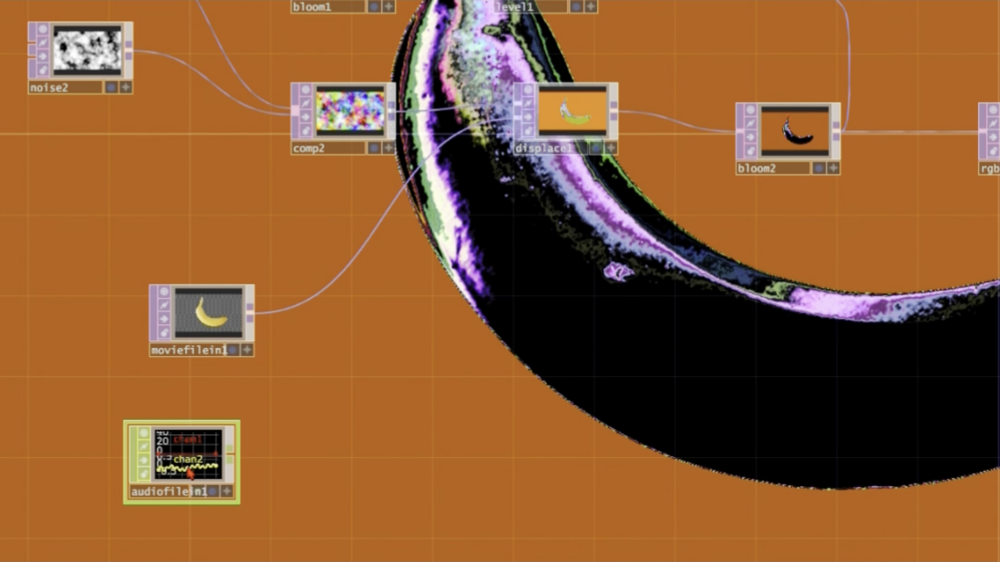
scroll(340, 233, "down", 2)
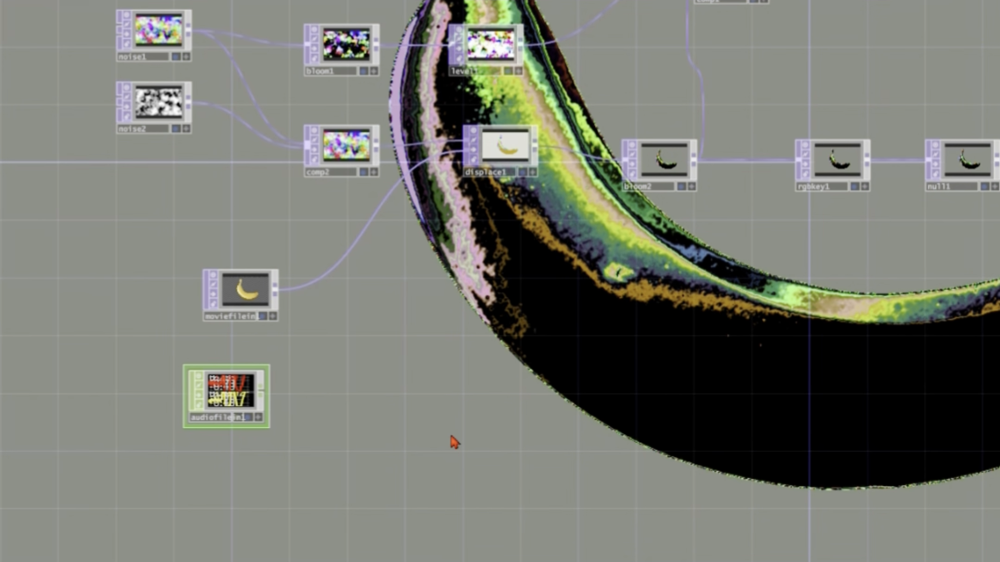
right_click(375, 172)
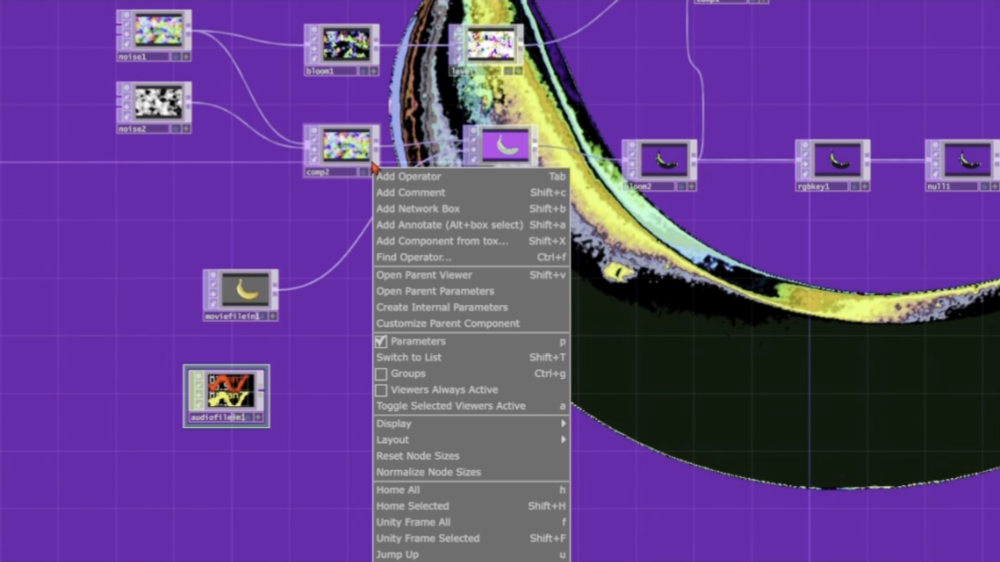
key("Escape")
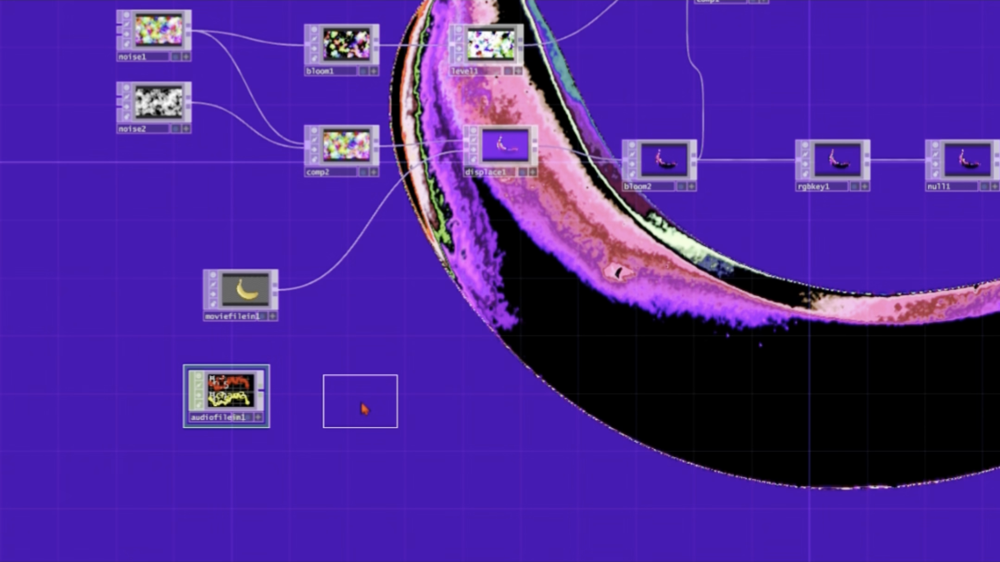
left_click(364, 407)
Add a Math operator beside analyze1 and an Audio Device Out operator below audiofilein1
right_click(503, 170)
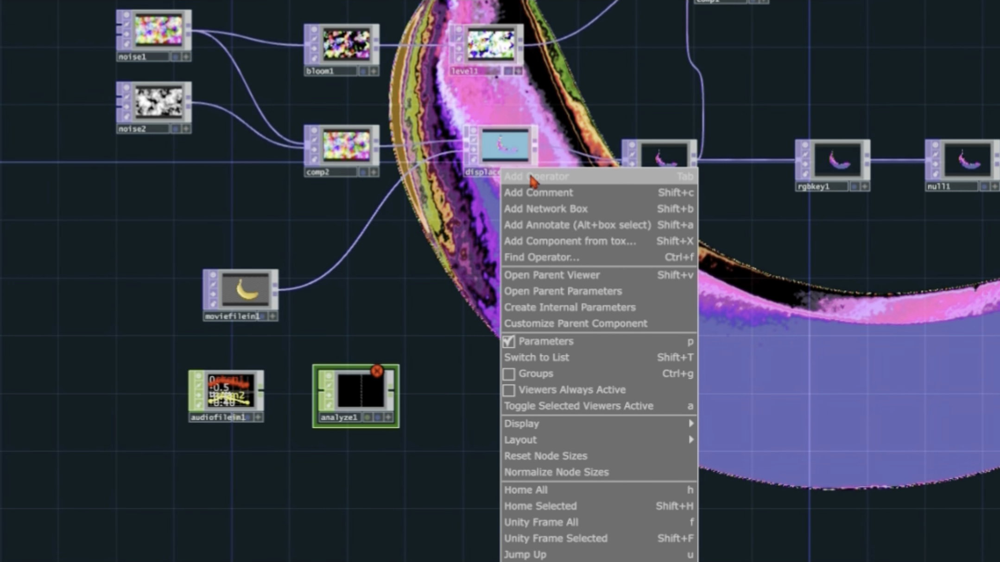
left_click(531, 177)
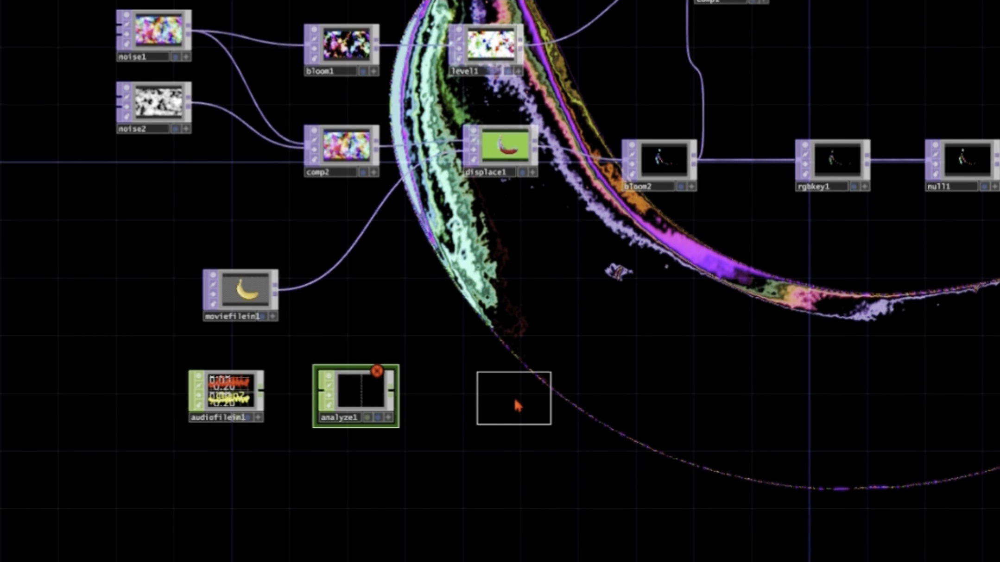
left_click(515, 406)
right_click(342, 171)
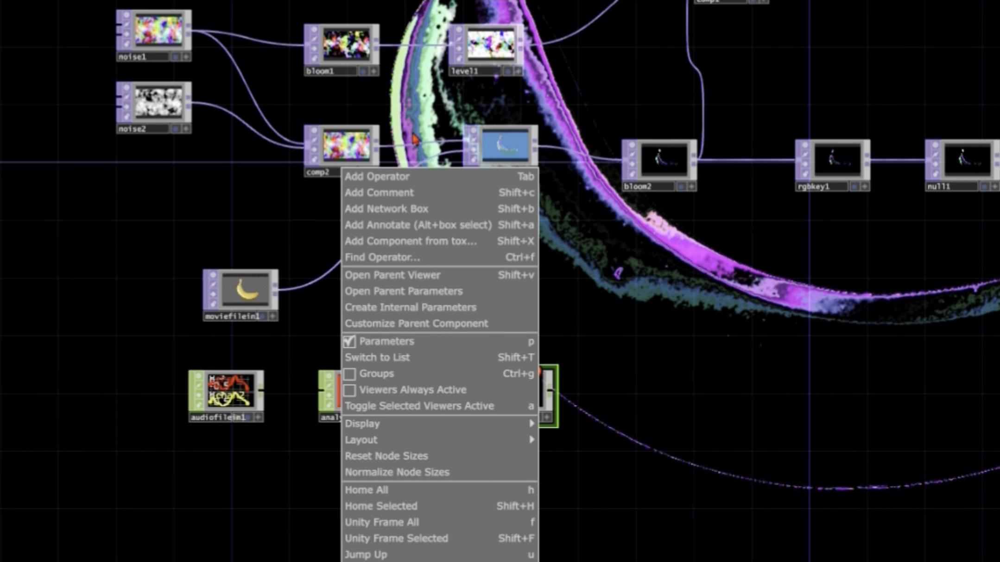
left_click(377, 176)
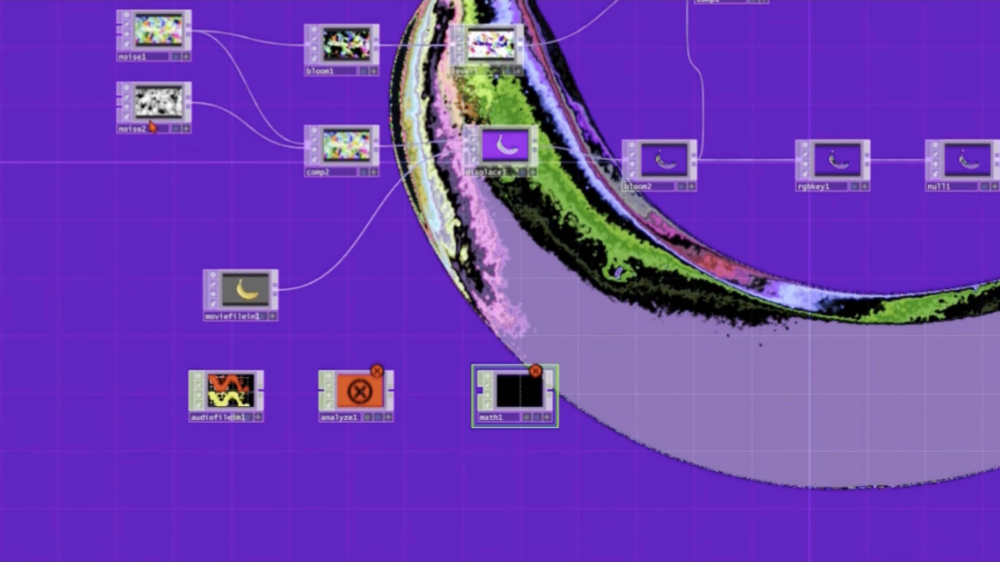
left_click(129, 88)
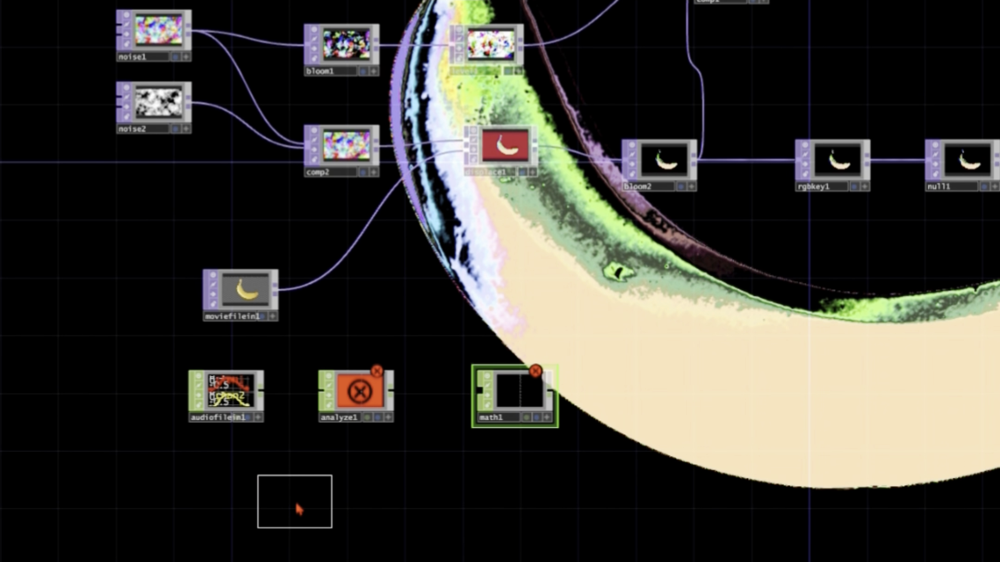
left_click(297, 511)
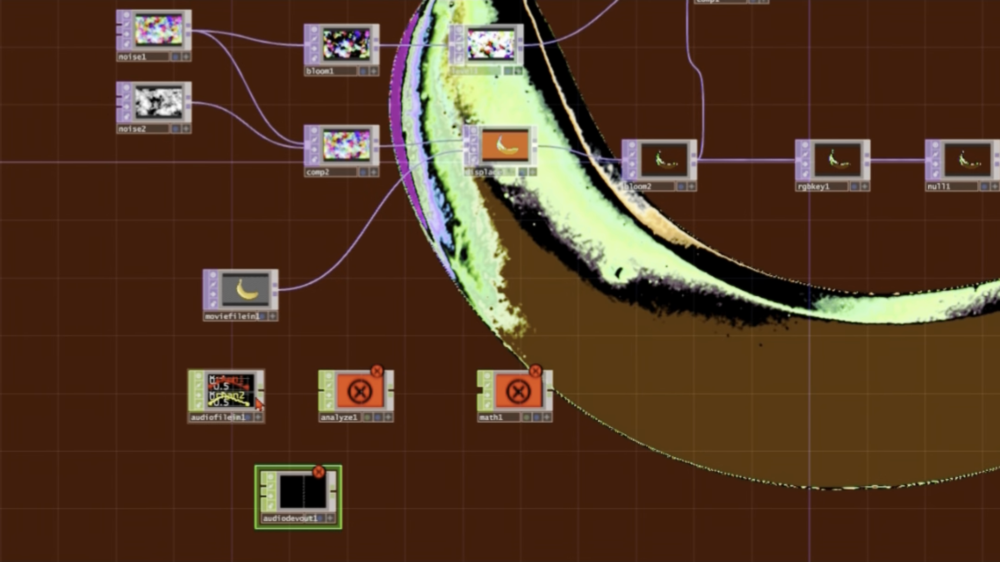
Connect audiofilein1 through analyze1 to math1, connect audiofilein1 to audiodevout1 as well, and pause the timeline
left_click_drag(261, 393, 320, 392)
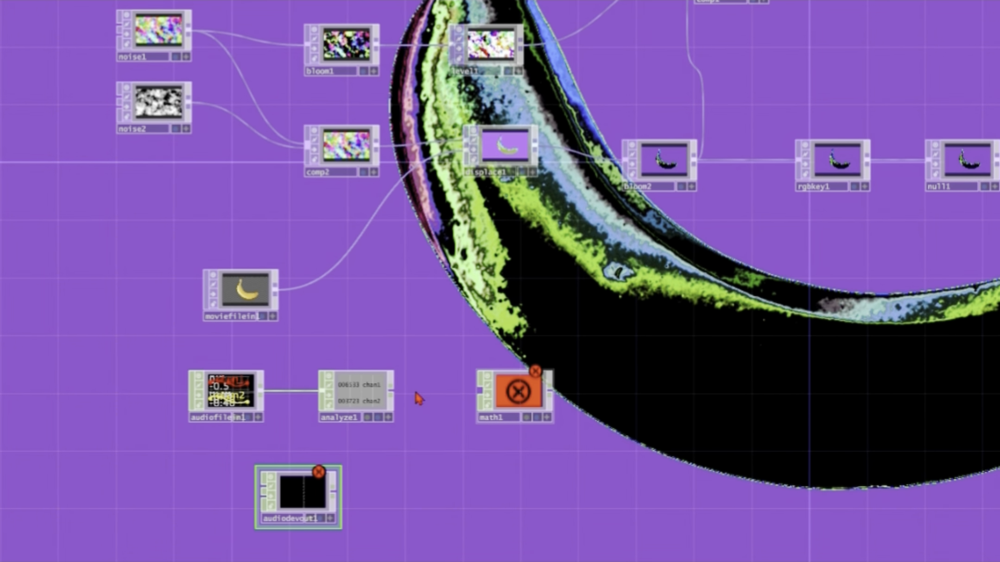
left_click_drag(392, 393, 468, 398)
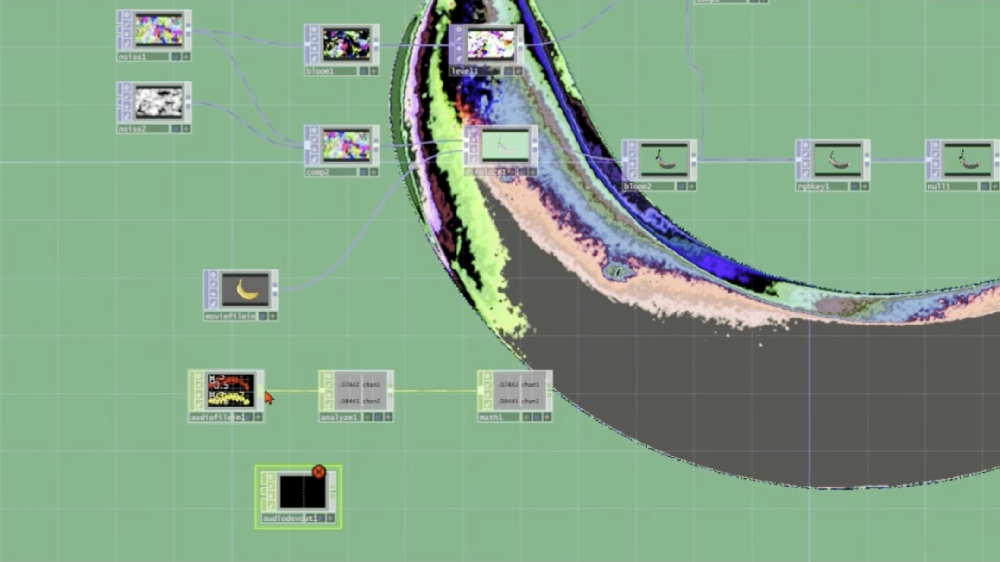
left_click_drag(262, 393, 268, 491)
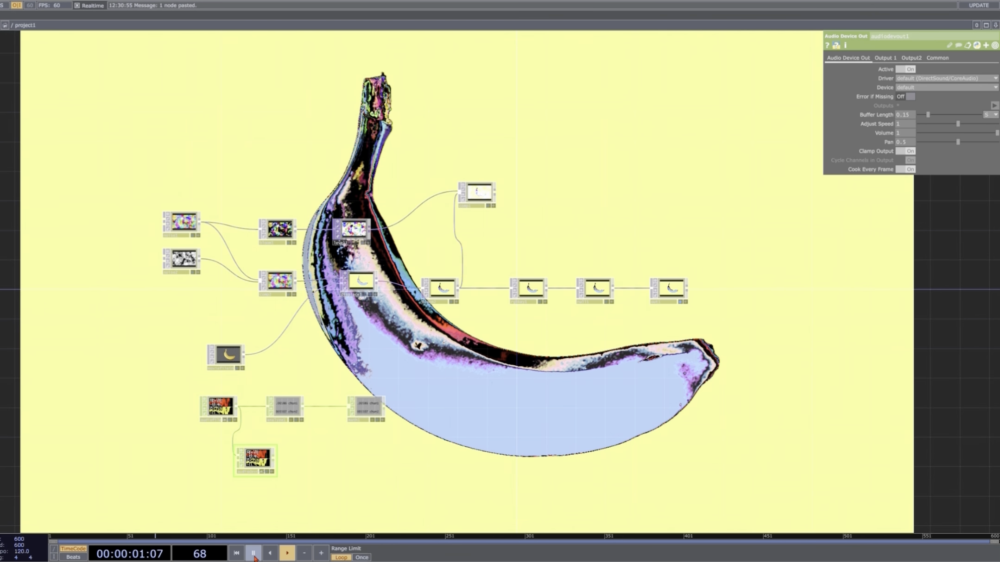
left_click(253, 553)
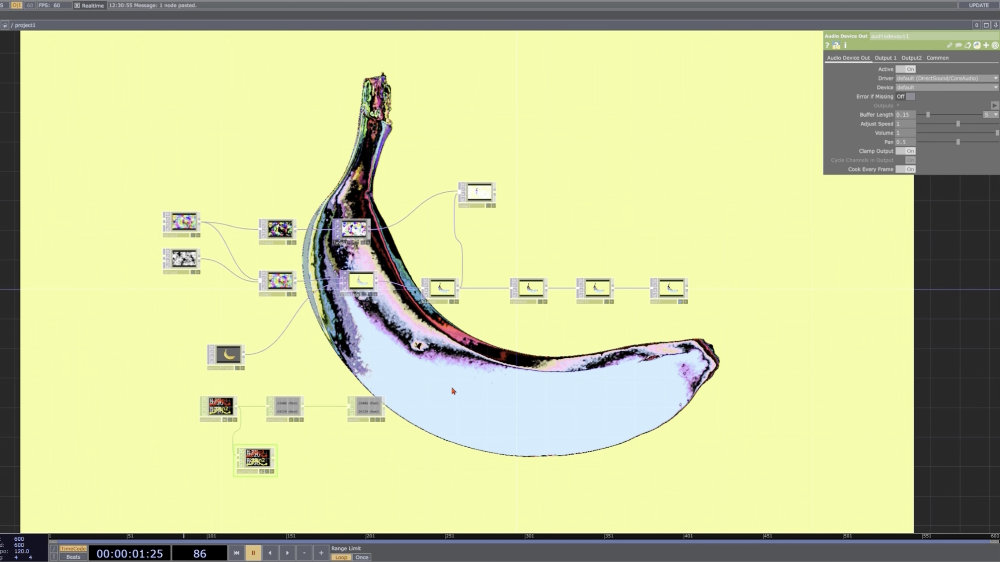
Set math1's From Range to 0 and 0.5 and its To Range to 0.8 and 1.6
left_click(376, 411)
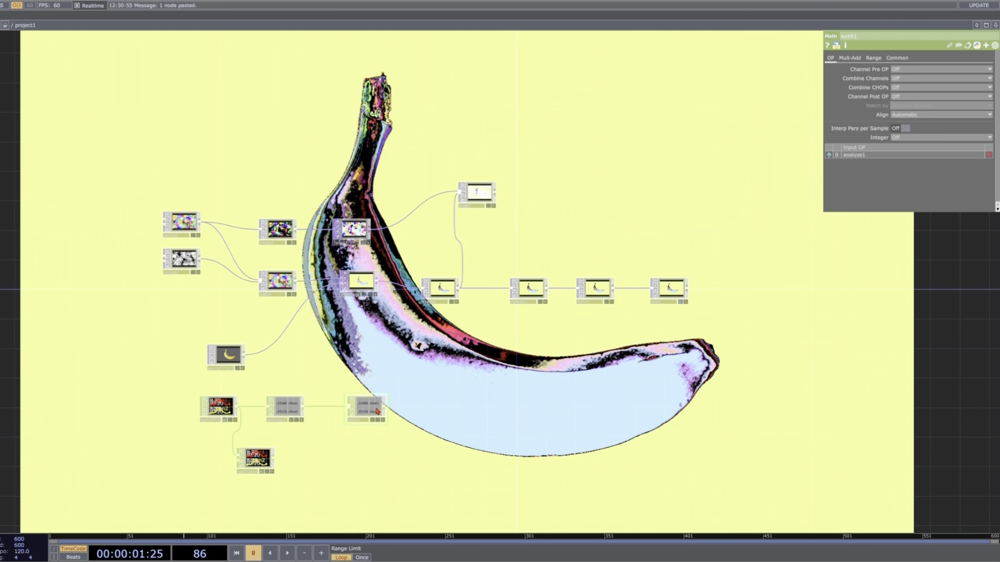
left_click(873, 58)
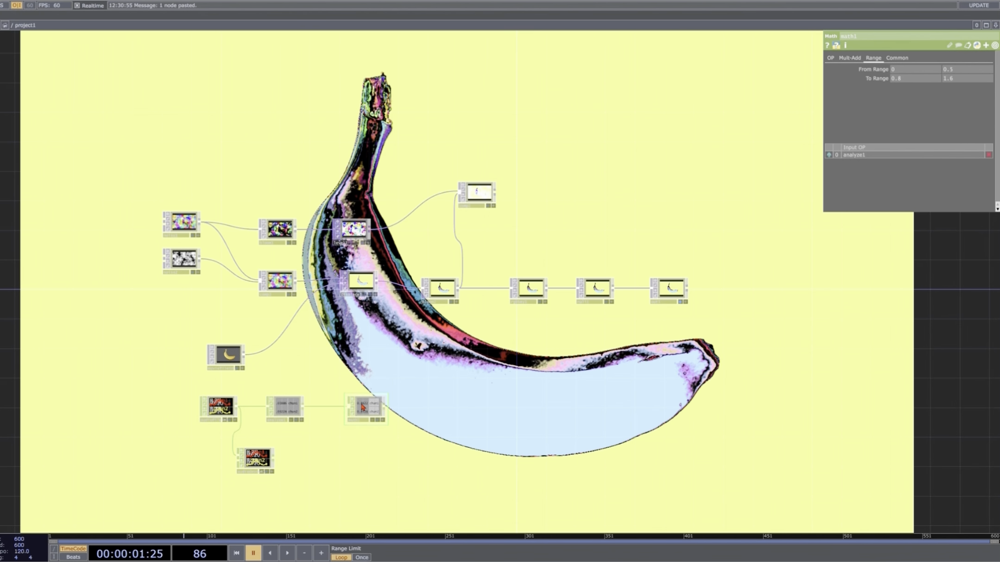
scroll(382, 396, "up", 5)
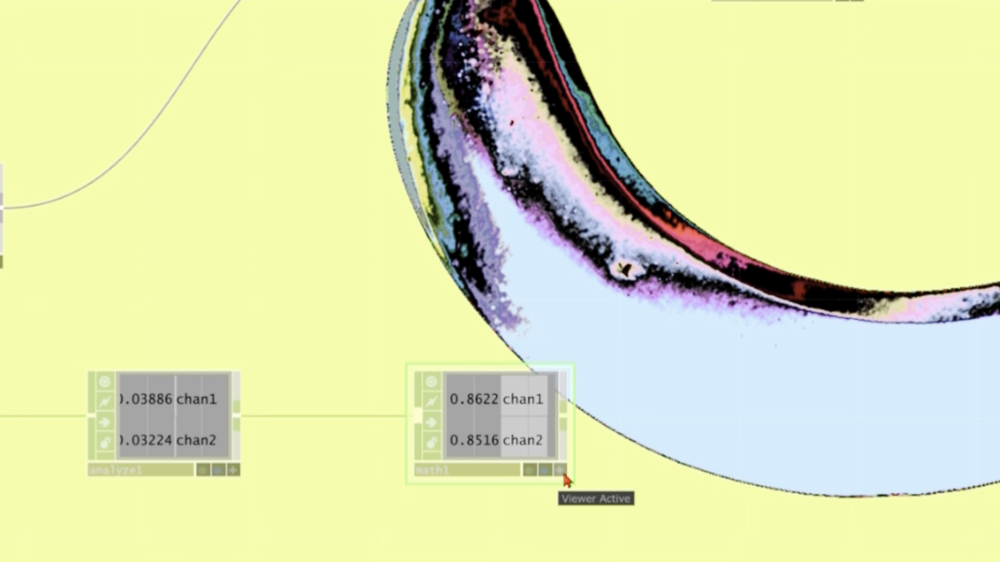
Make math1's viewer active and link its chan1 to the Contrast and Gamma 1 parameters of level1
left_click(559, 476)
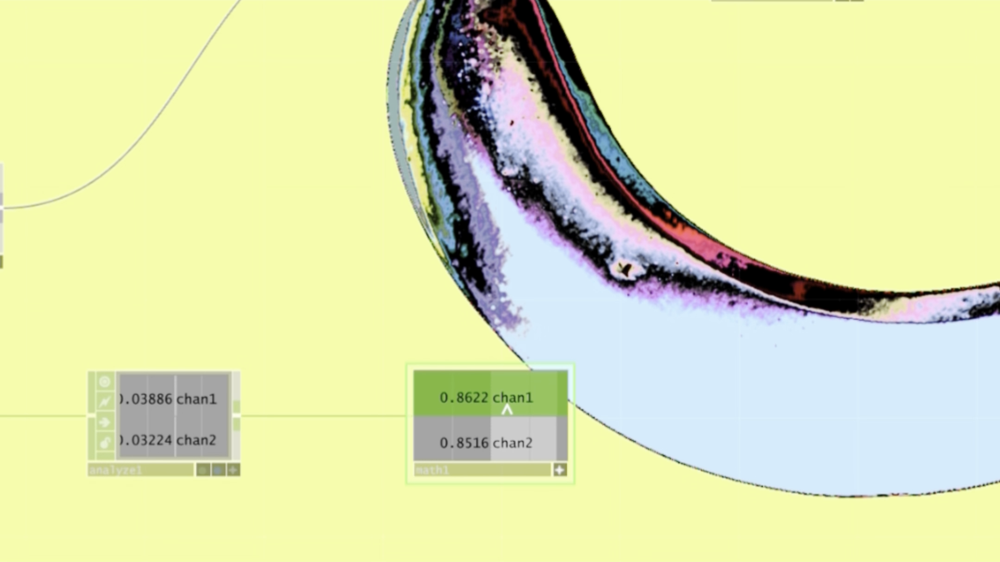
left_click(560, 471)
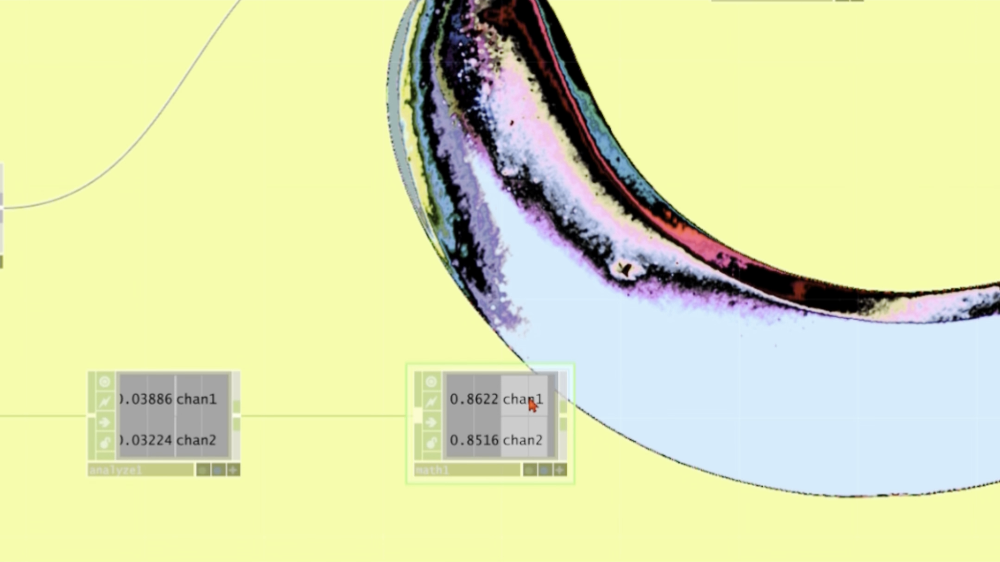
left_click(560, 469)
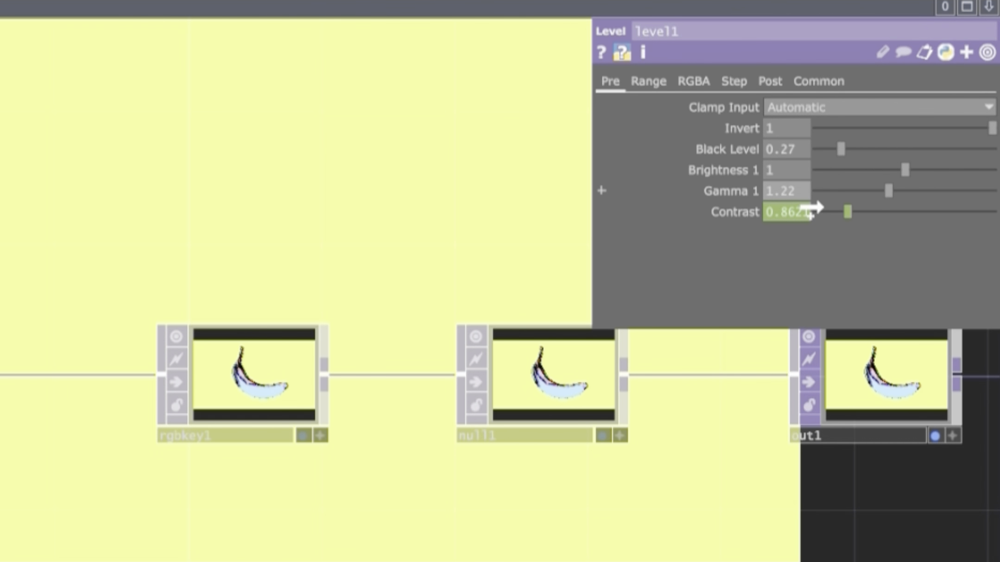
left_click(775, 165)
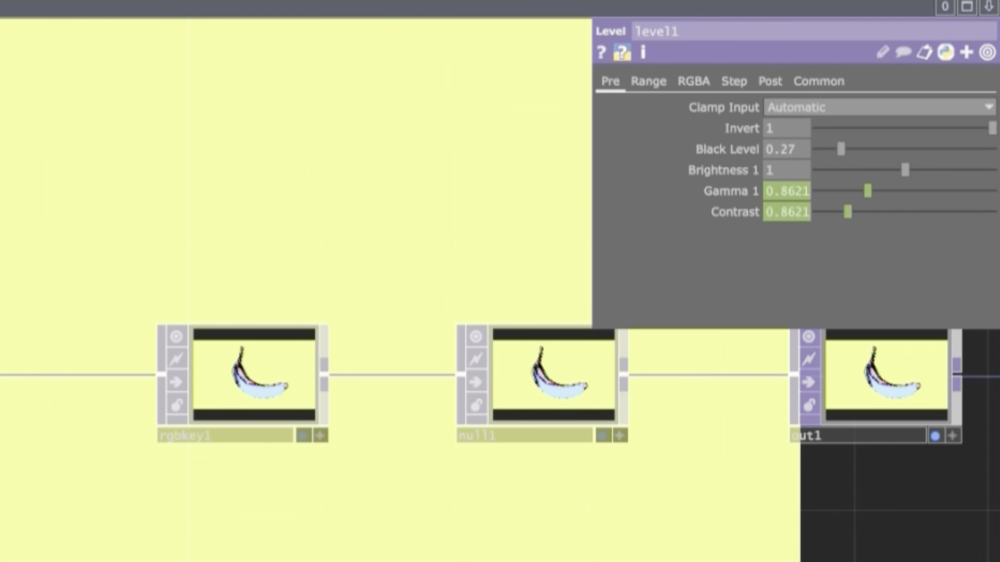
scroll(296, 291, "down", 3)
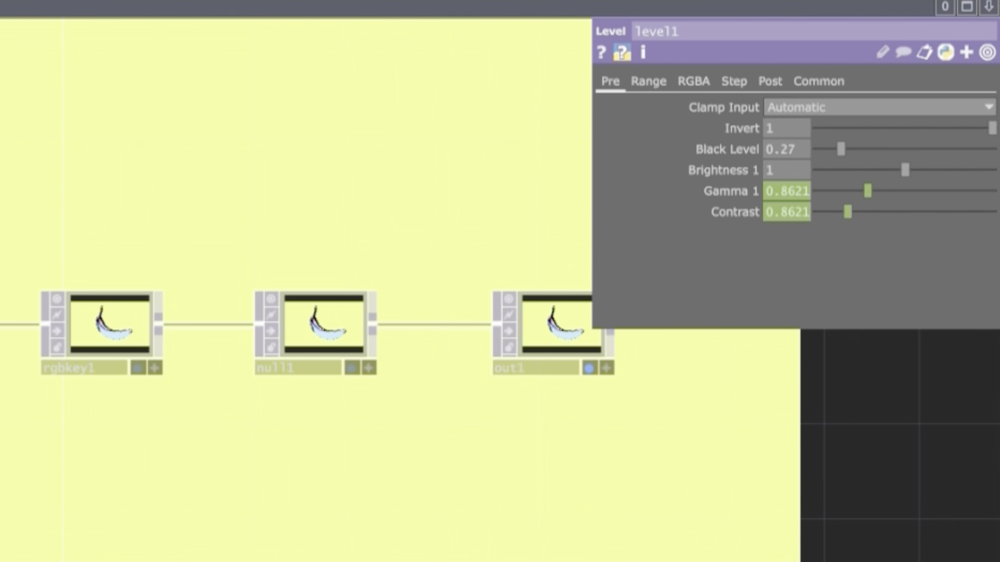
Link math1's output to bloom parameters of bloom1 and bloom2
left_click_drag(296, 232, 320, 368)
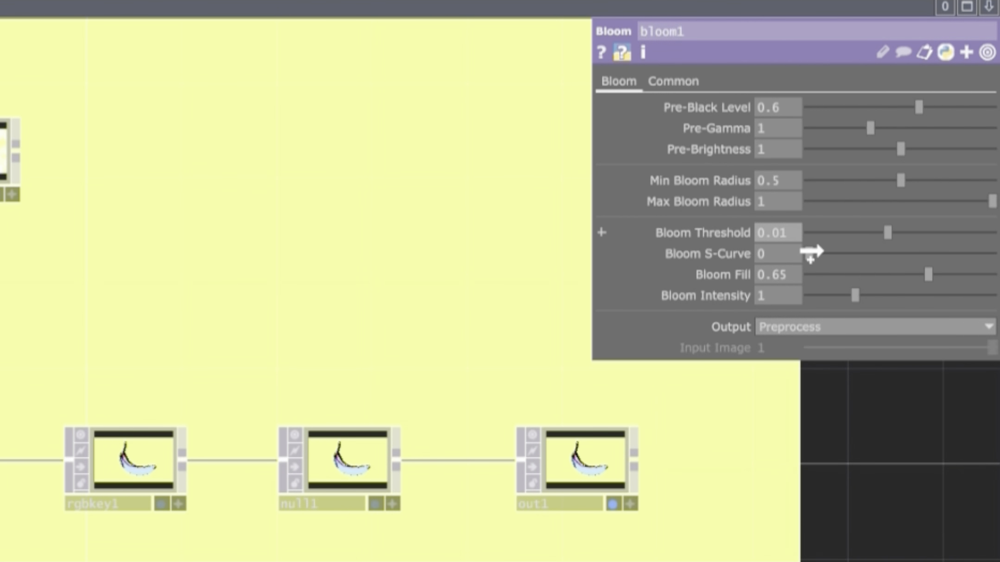
left_click_drag(808, 251, 795, 236)
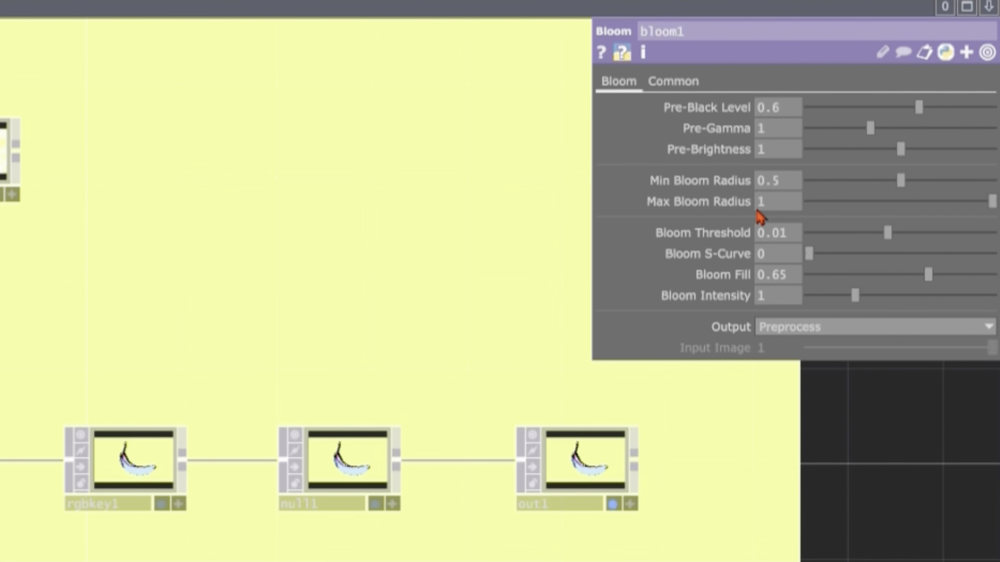
left_click(757, 212)
left_click(770, 280)
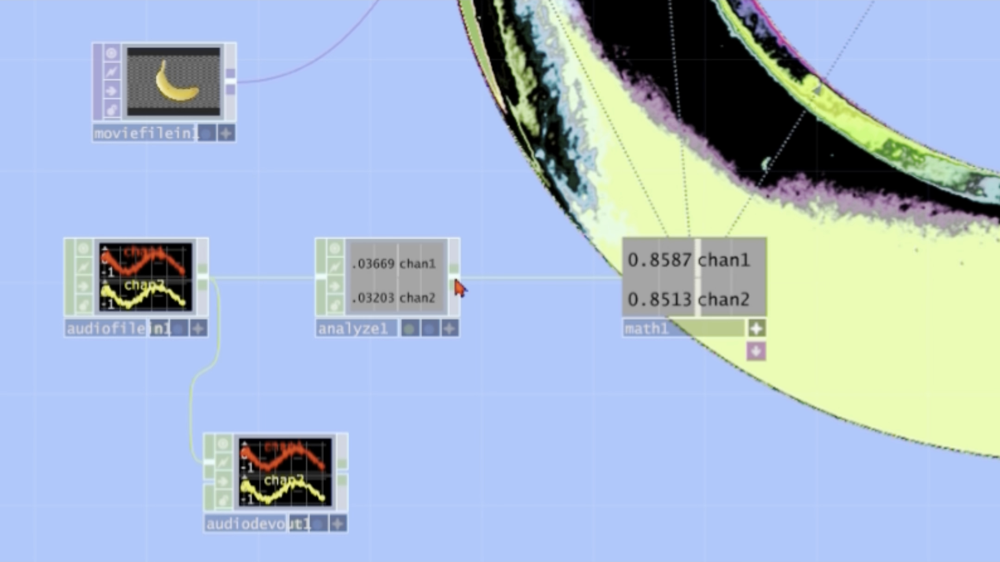
Set the Function of analyze1 to RMS Power
left_click(407, 290)
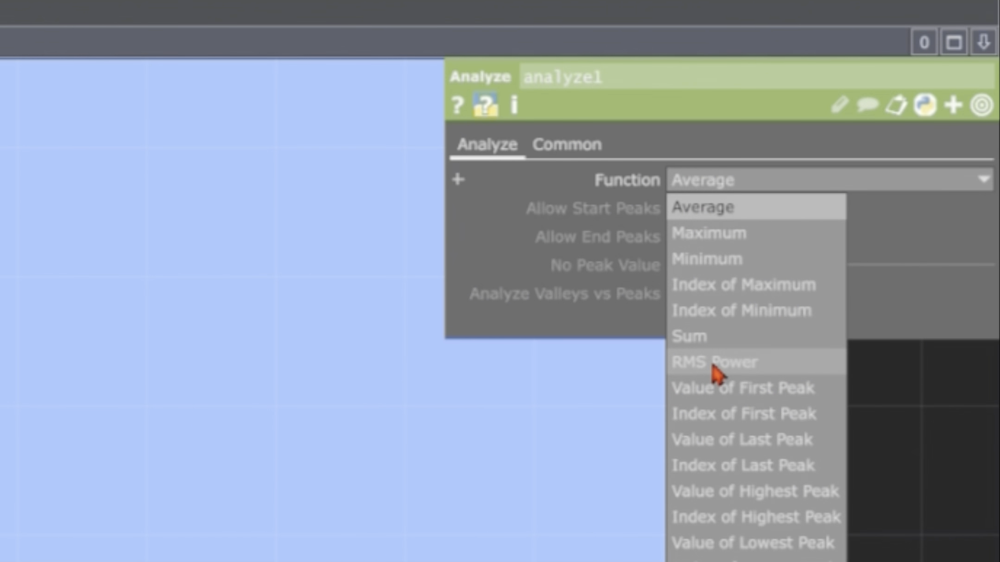
left_click(715, 375)
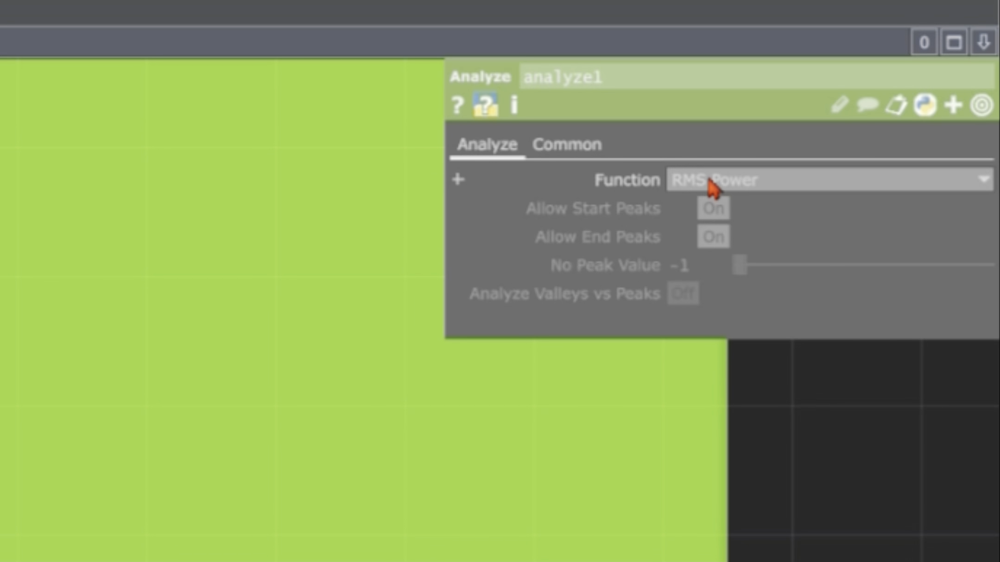
Try the Value of First Peak, Index of Lowest Peak and Value of Last Peak functions on analyze1, and return it to RMS Power
left_click(711, 181)
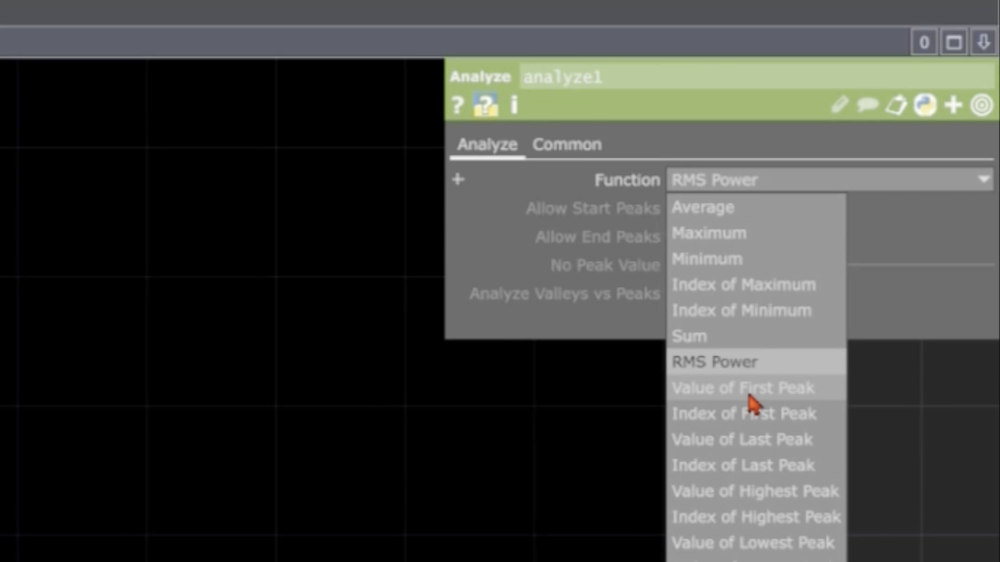
left_click(749, 393)
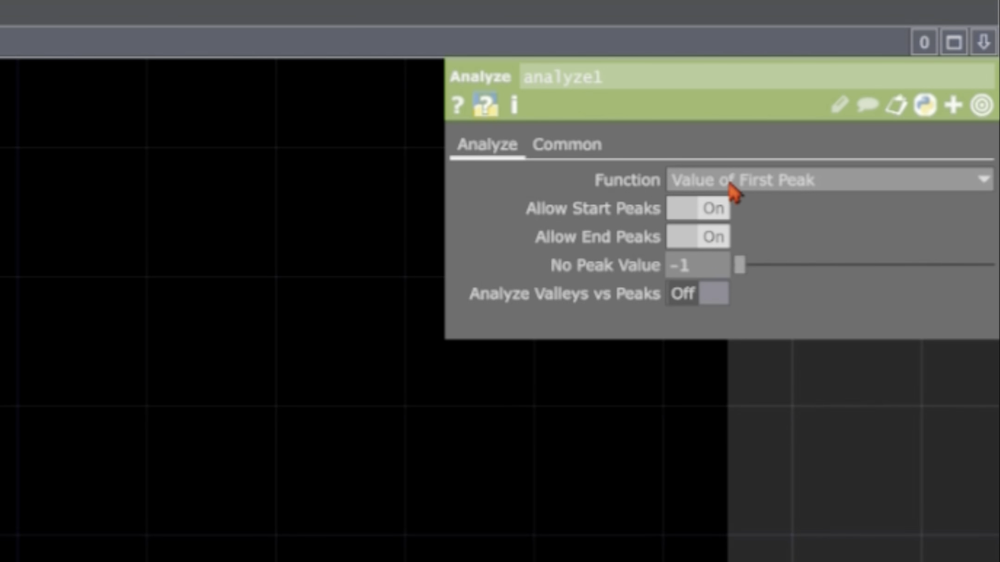
left_click(736, 183)
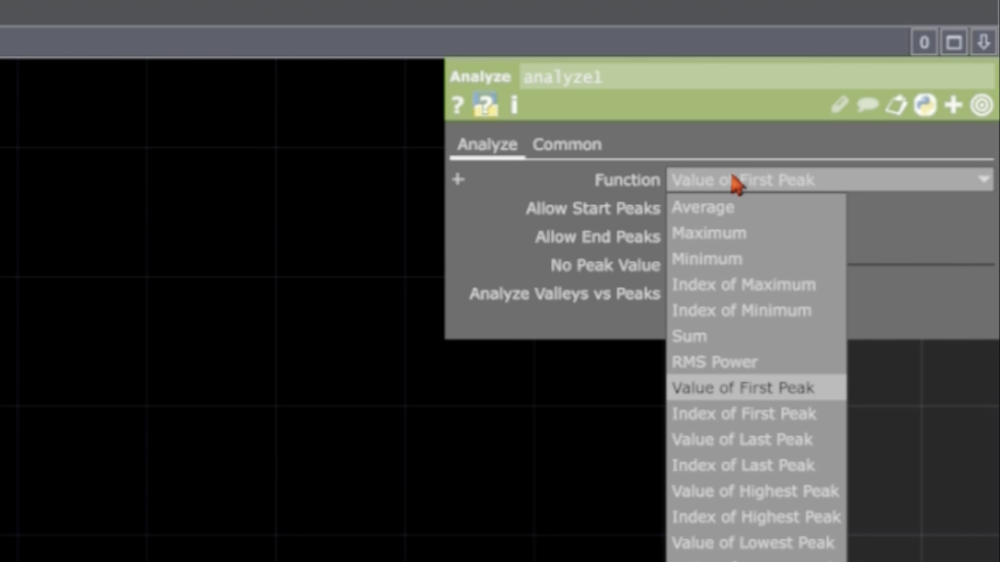
left_click(755, 560)
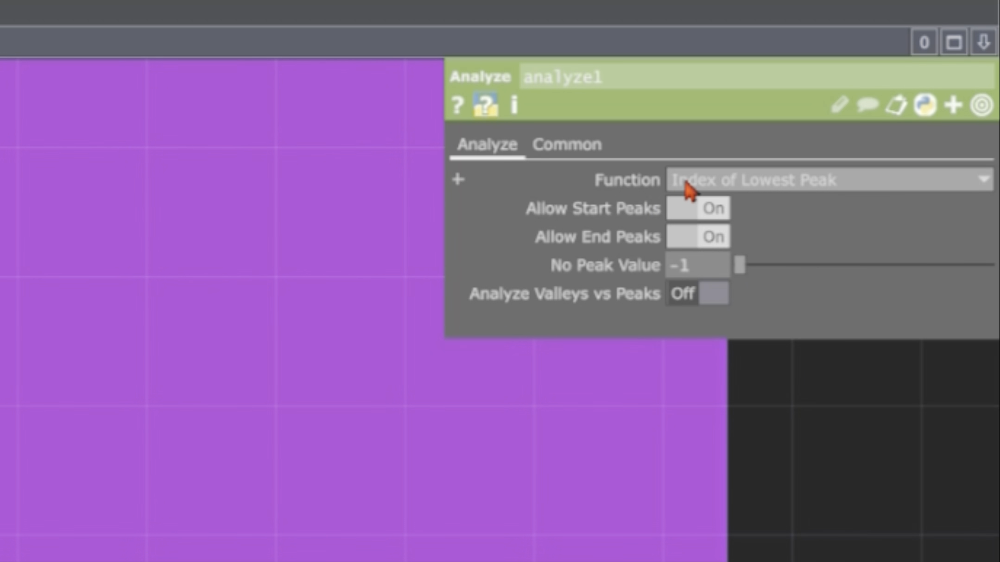
left_click(690, 184)
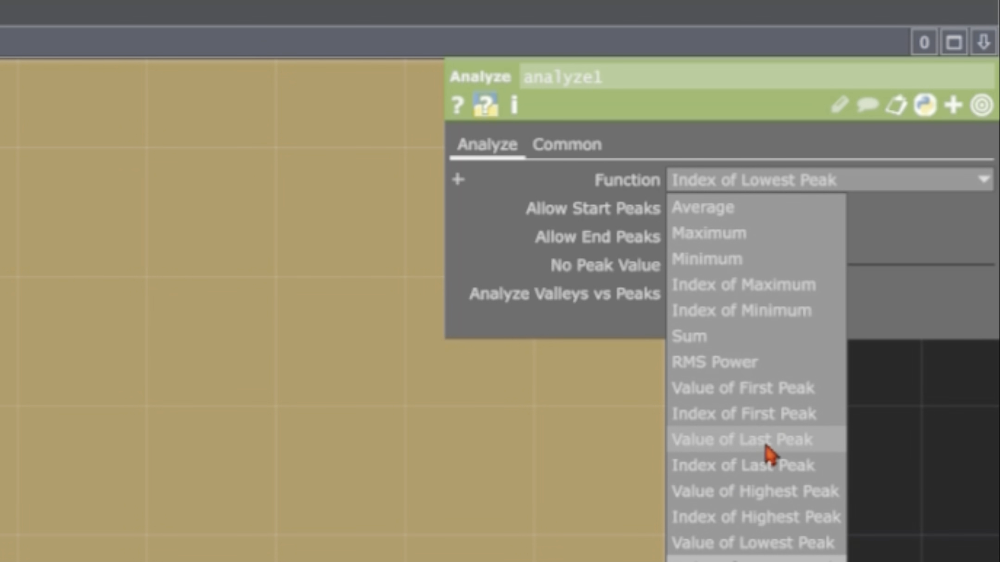
left_click(764, 442)
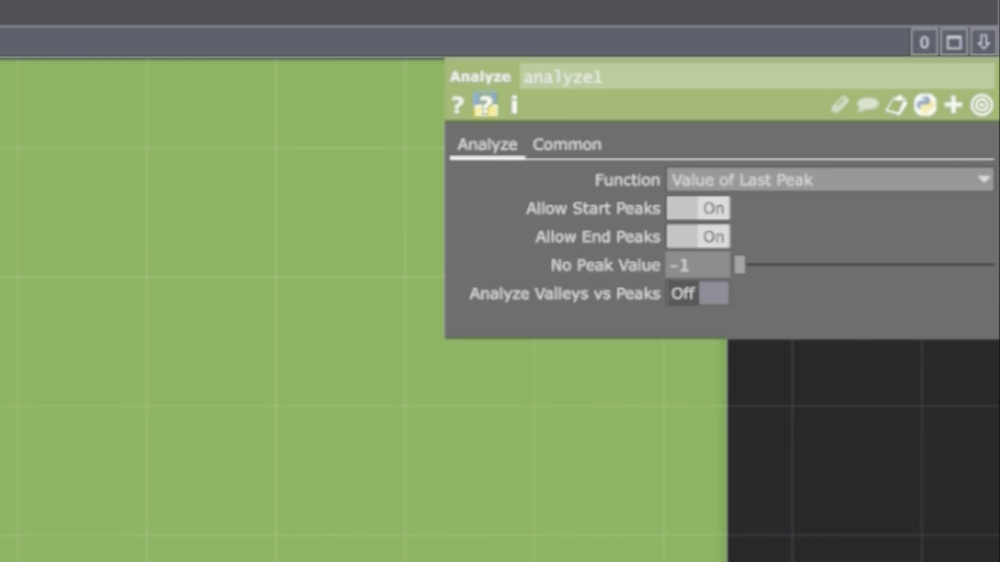
left_click(795, 183)
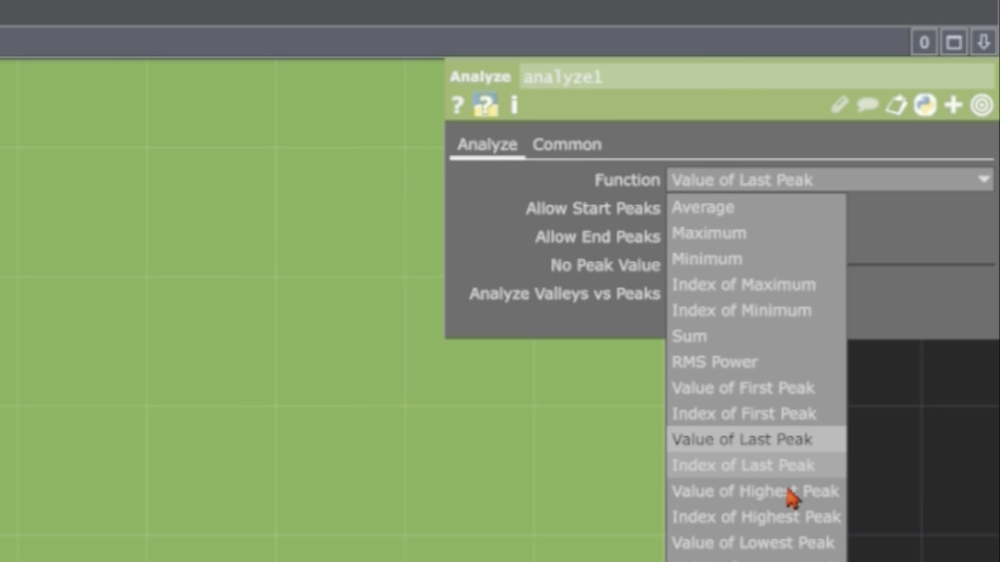
left_click(690, 366)
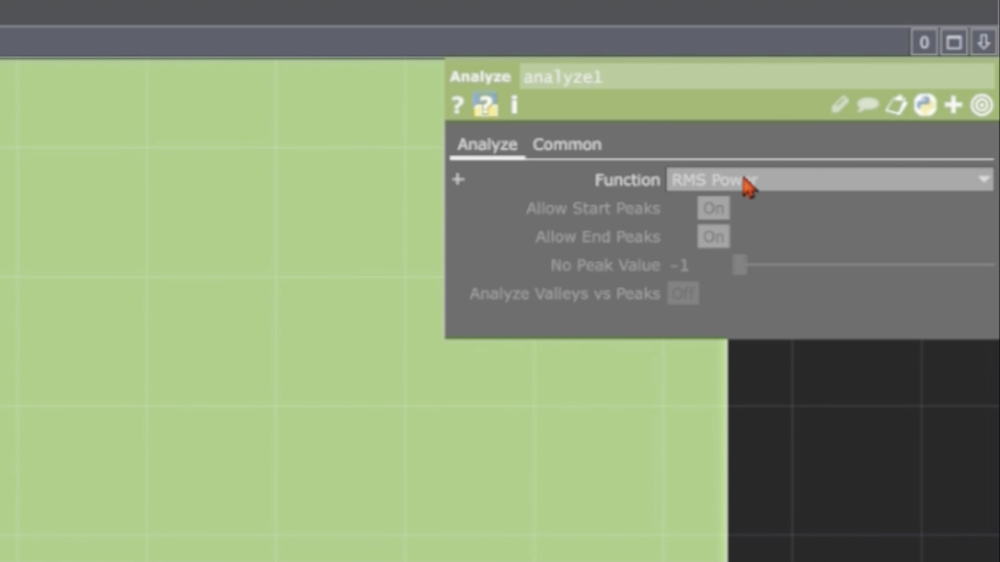
Compare the Average, Sum, Duplicates and Total Peaks functions on analyze1, and restore RMS Power
left_click(744, 180)
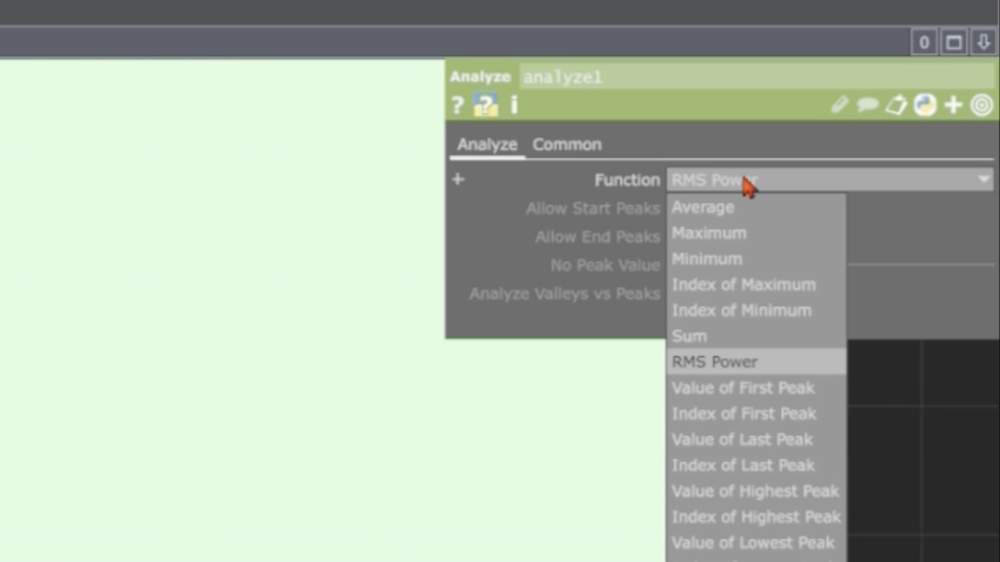
left_click(721, 208)
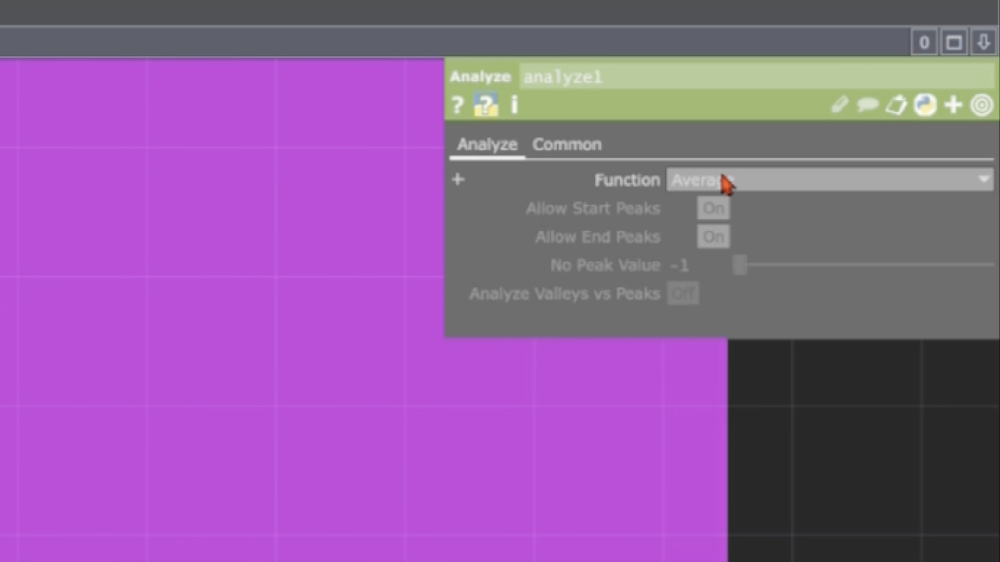
left_click(723, 181)
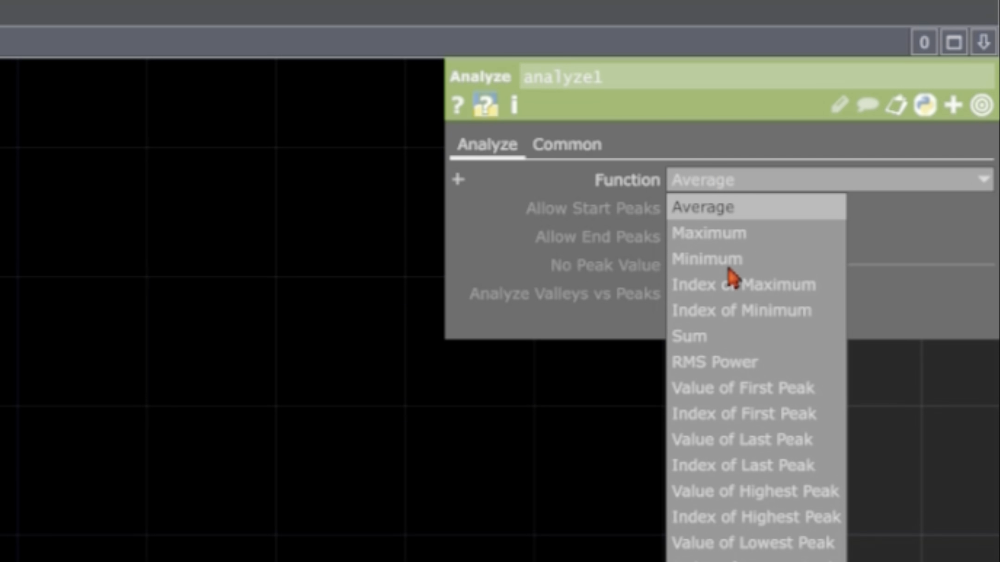
left_click(690, 338)
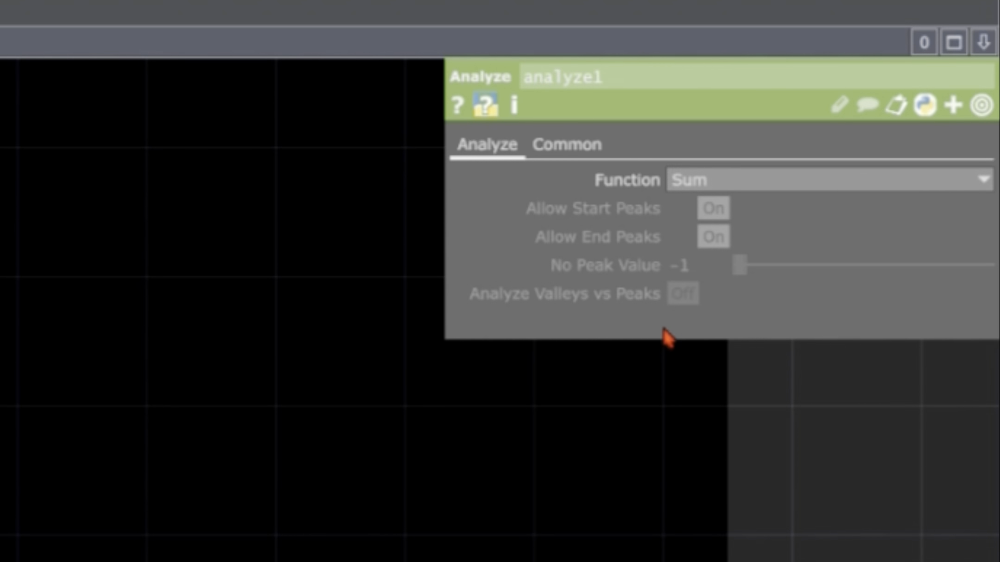
left_click(720, 185)
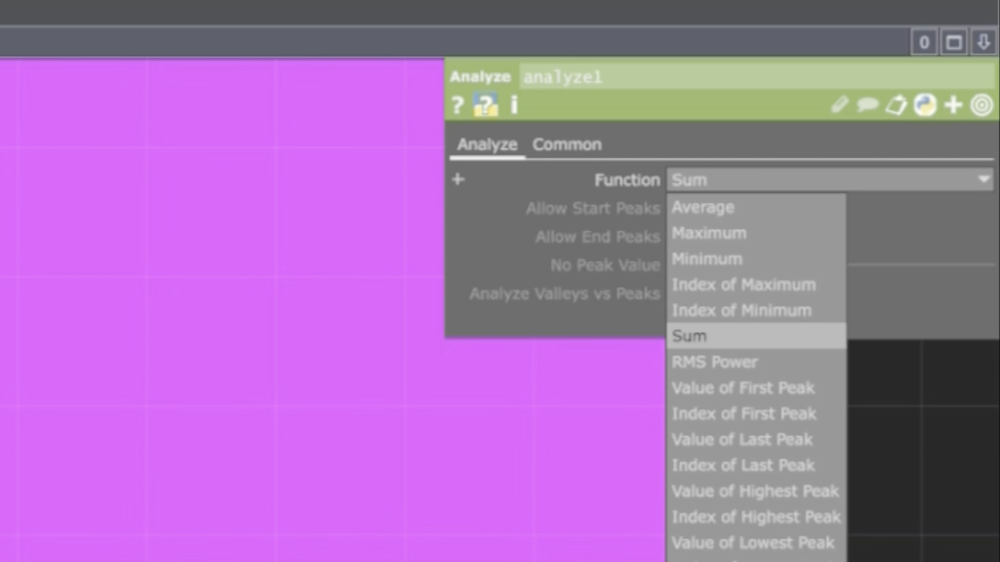
left_click(714, 561)
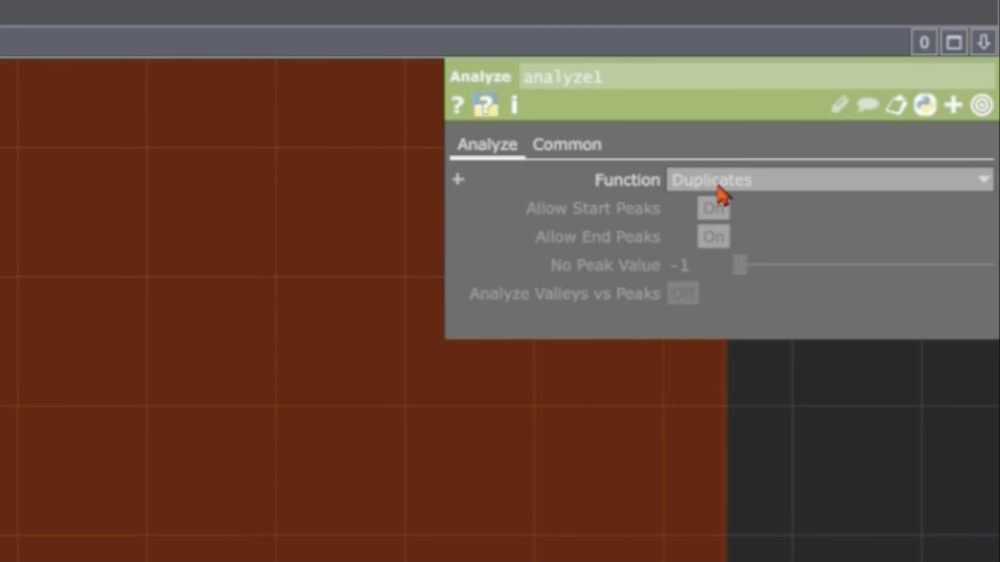
left_click(720, 184)
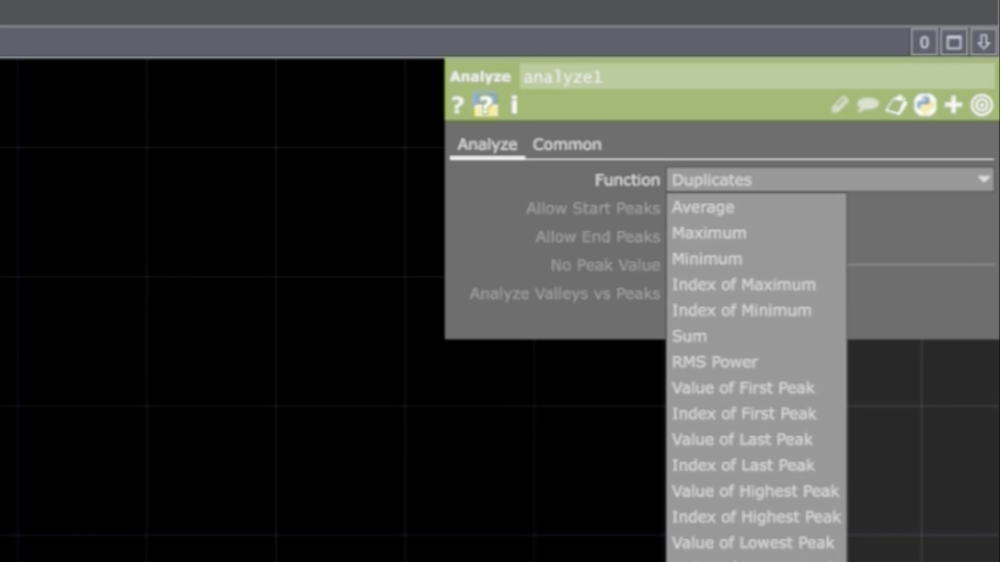
left_click(713, 561)
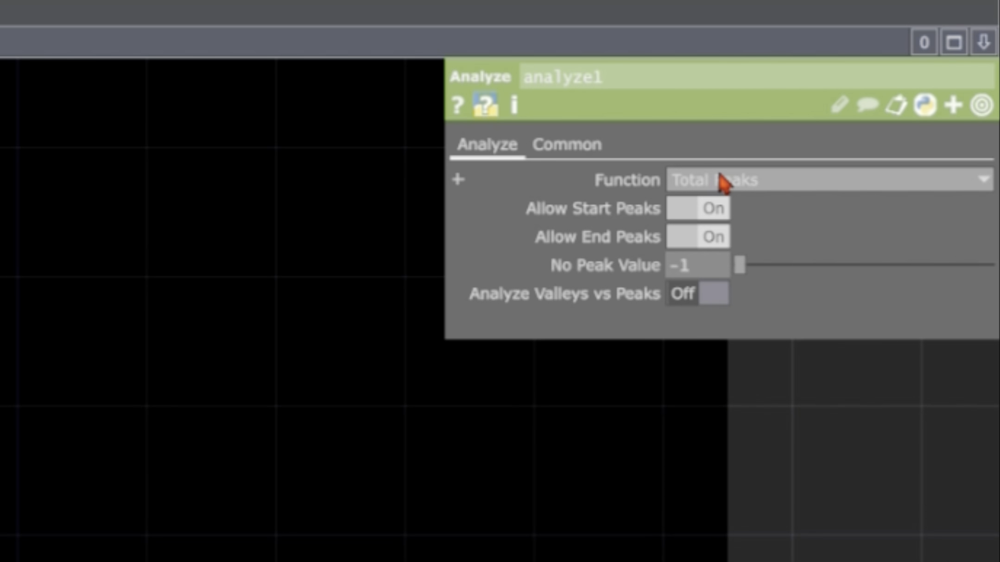
left_click(724, 183)
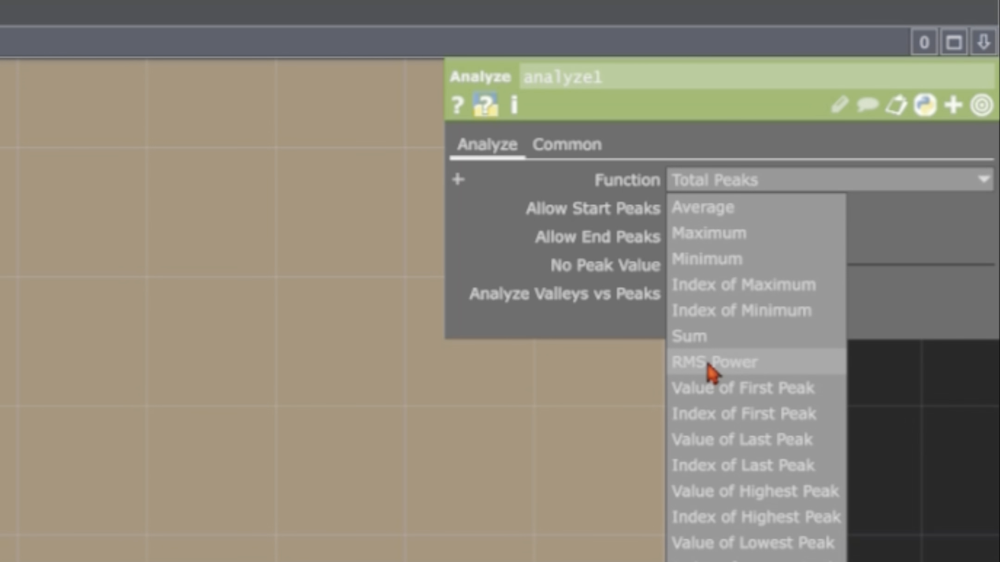
left_click(709, 363)
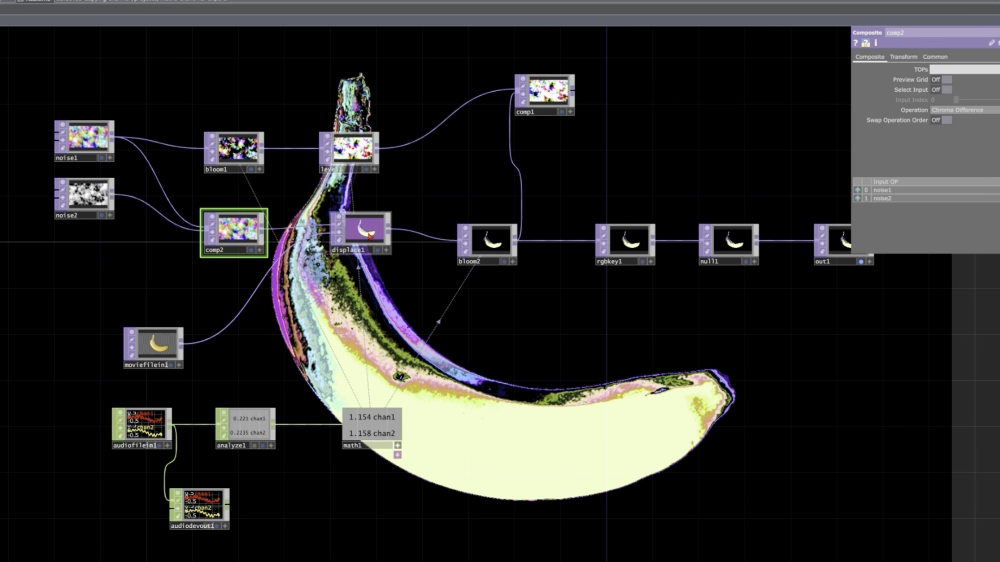
Link math1's chan1 to the UV Weight and Offset Weight parameters of displace1
left_click(369, 235)
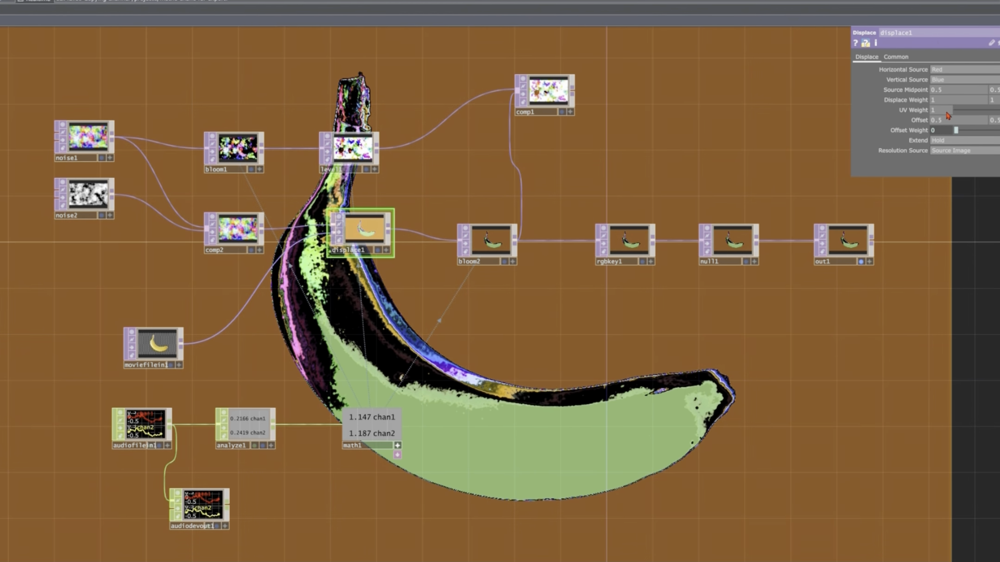
left_click(935, 104)
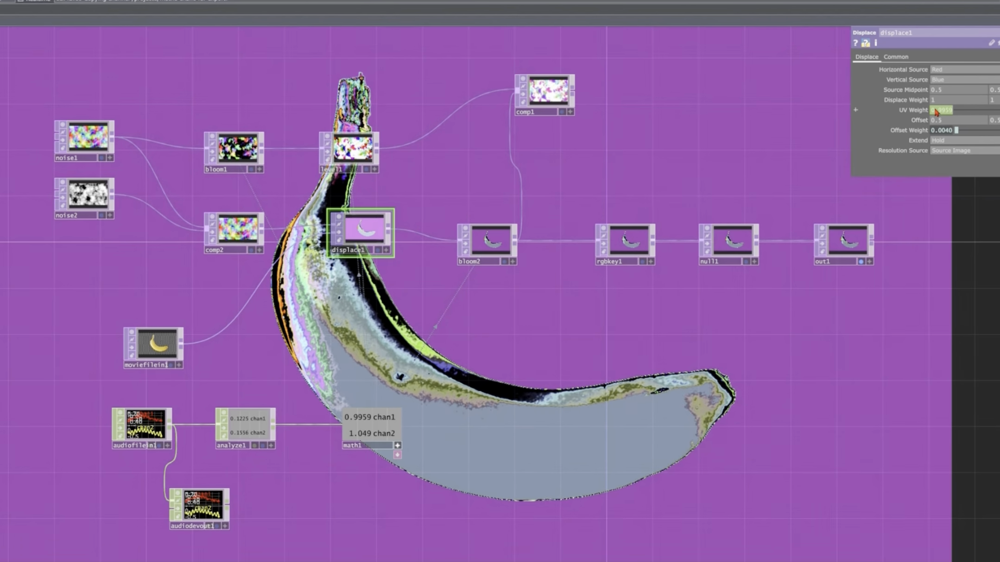
left_click(936, 111)
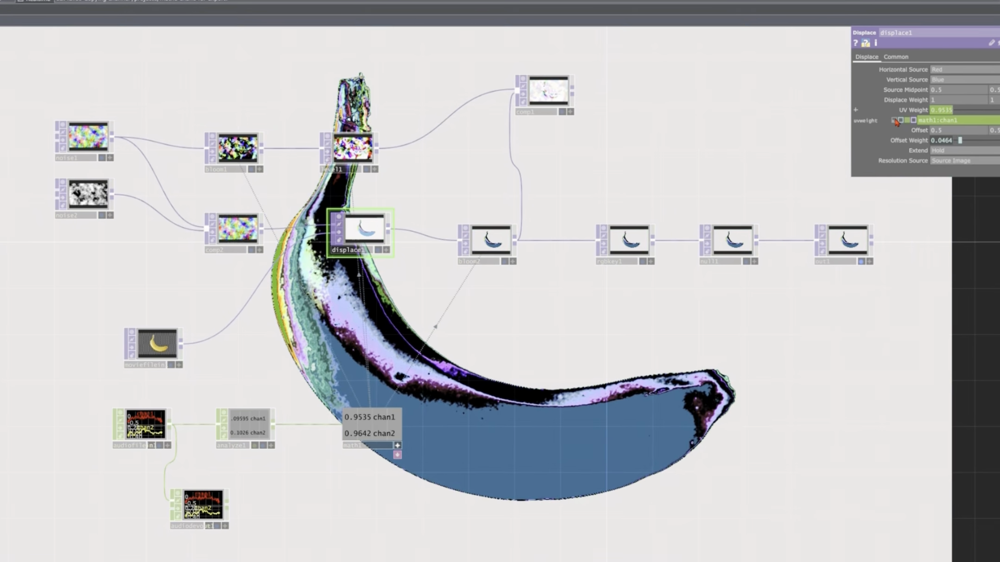
left_click(895, 120)
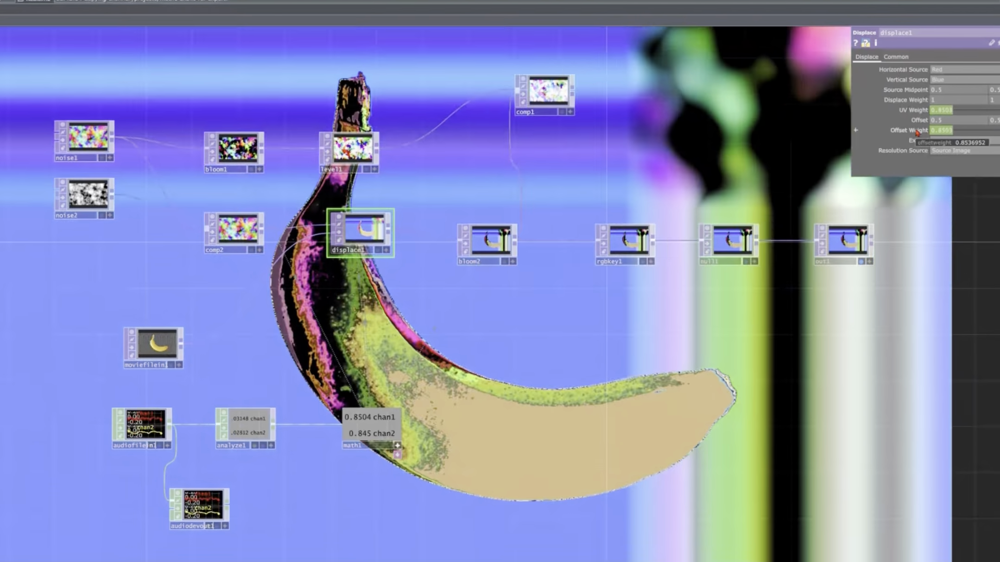
Return displace1's Offset Weight and UV Weight from the math1 link to constant values of 0 and 1
left_click(911, 132)
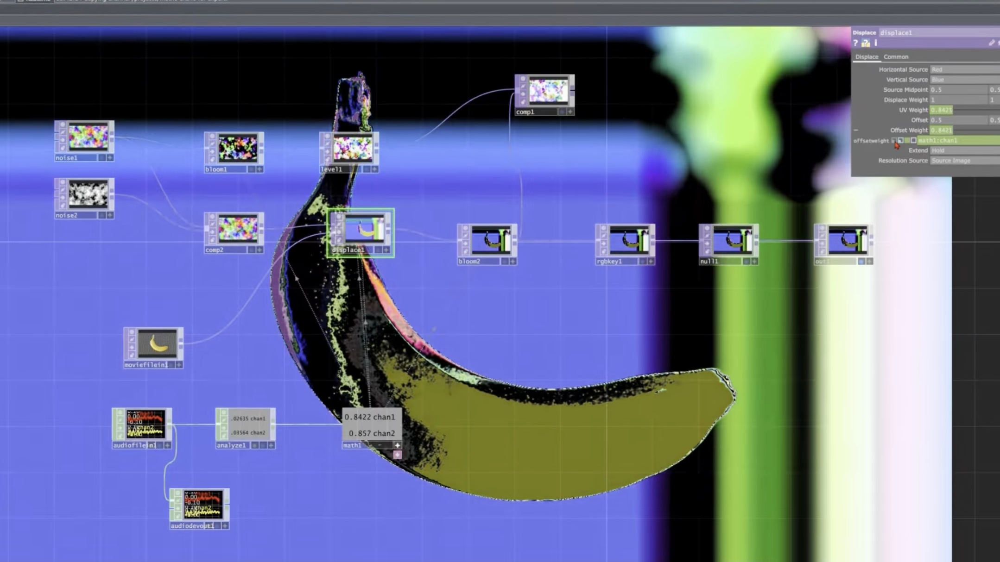
left_click(894, 141)
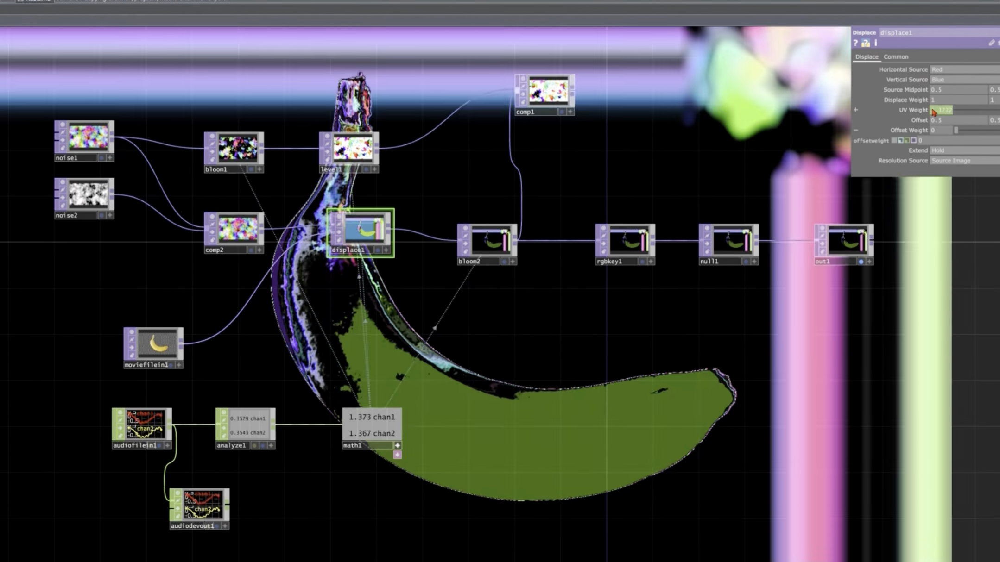
left_click(922, 110)
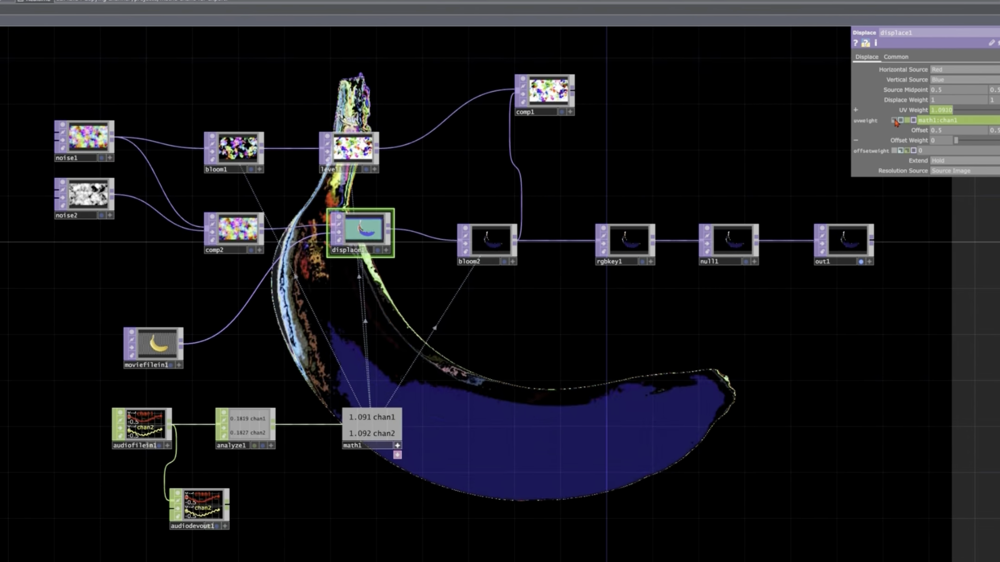
left_click(894, 121)
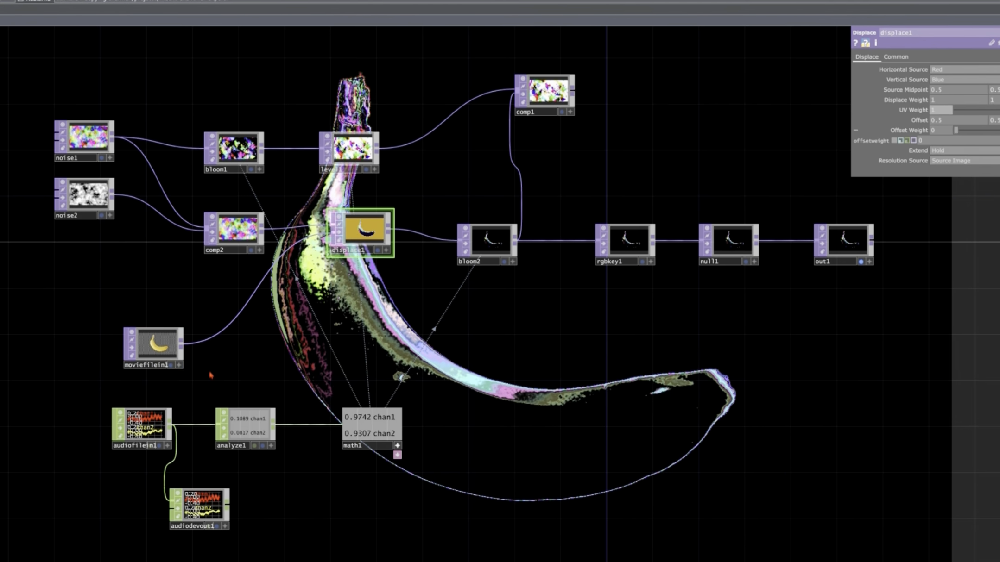
Replace the banana in moviefilein1 with the butterfly image and set math1's To Range to 1 and 1.8
left_click(160, 345)
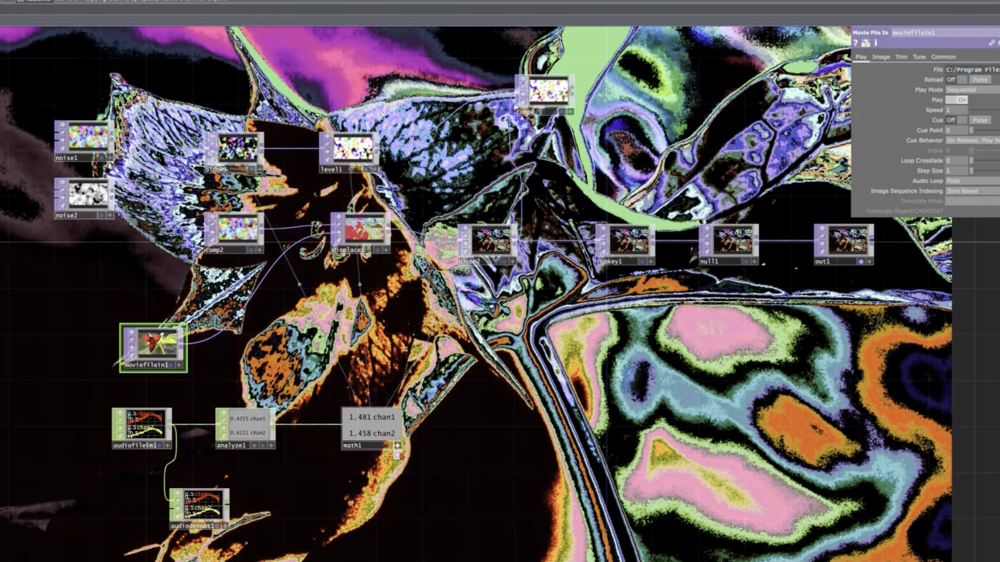
left_click(359, 425)
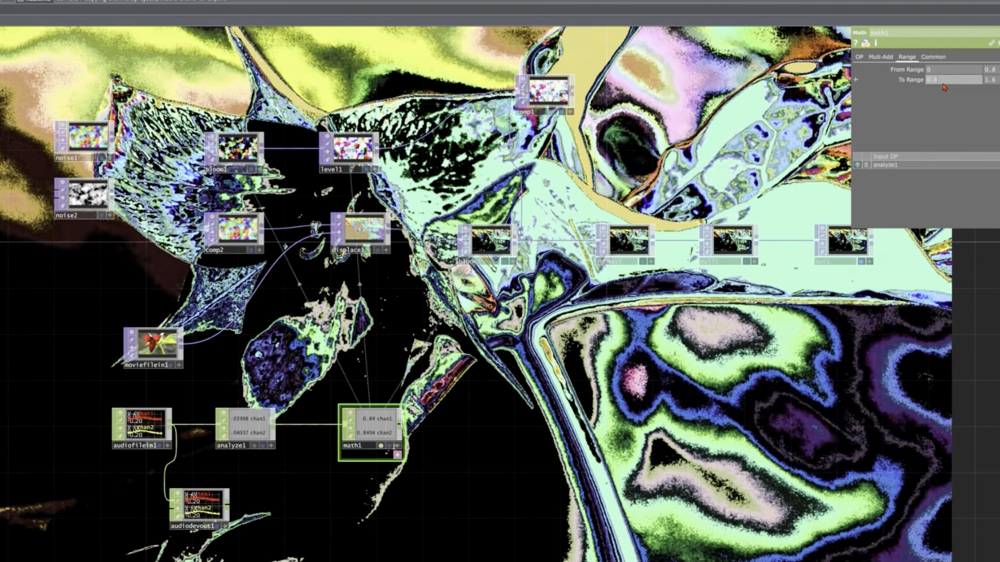
type("1")
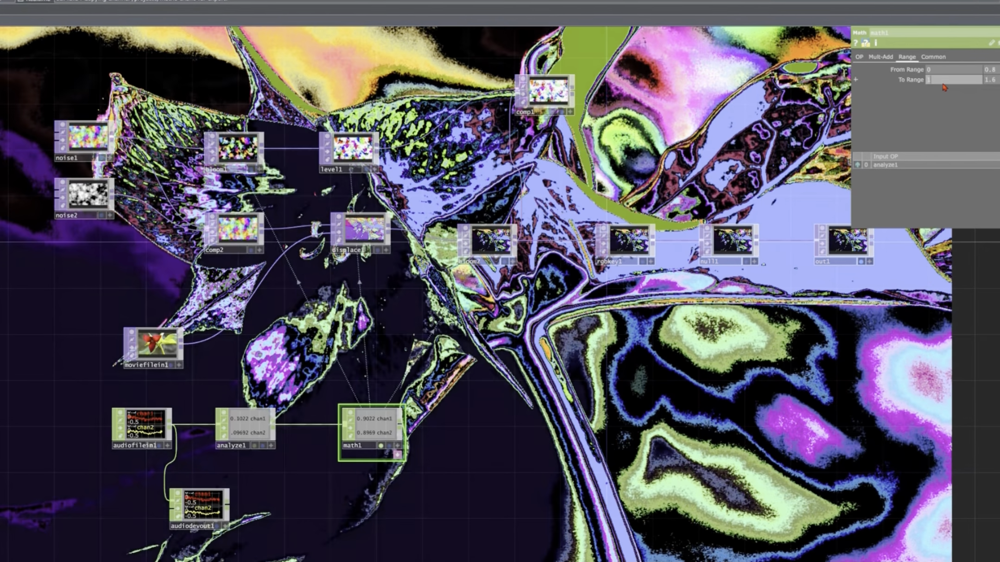
key("Tab")
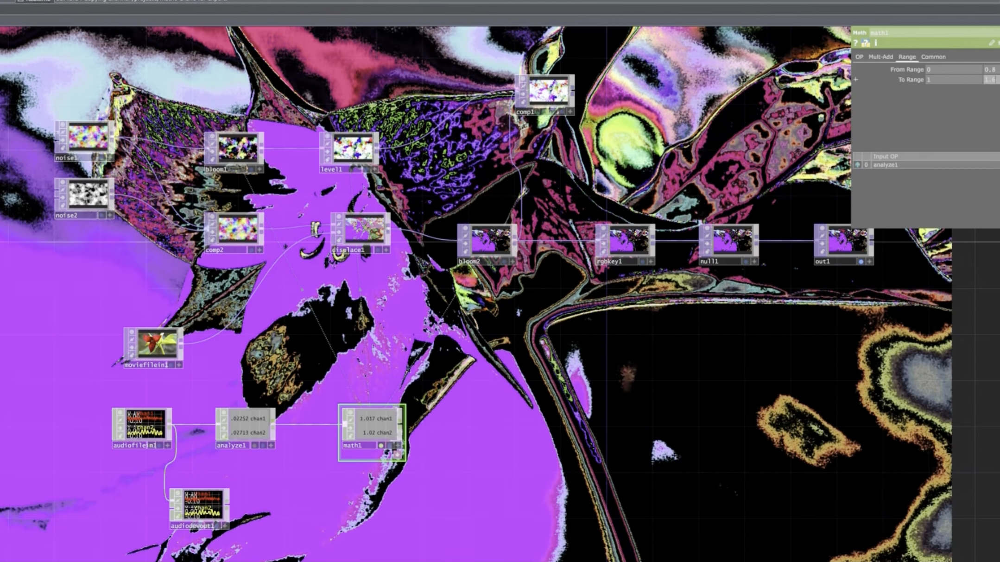
type("1.")
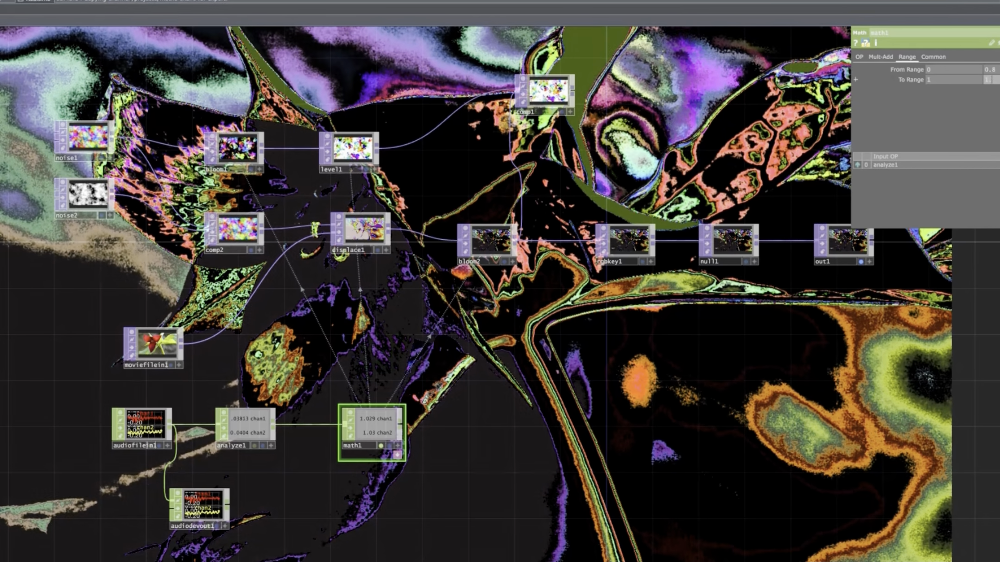
type("8")
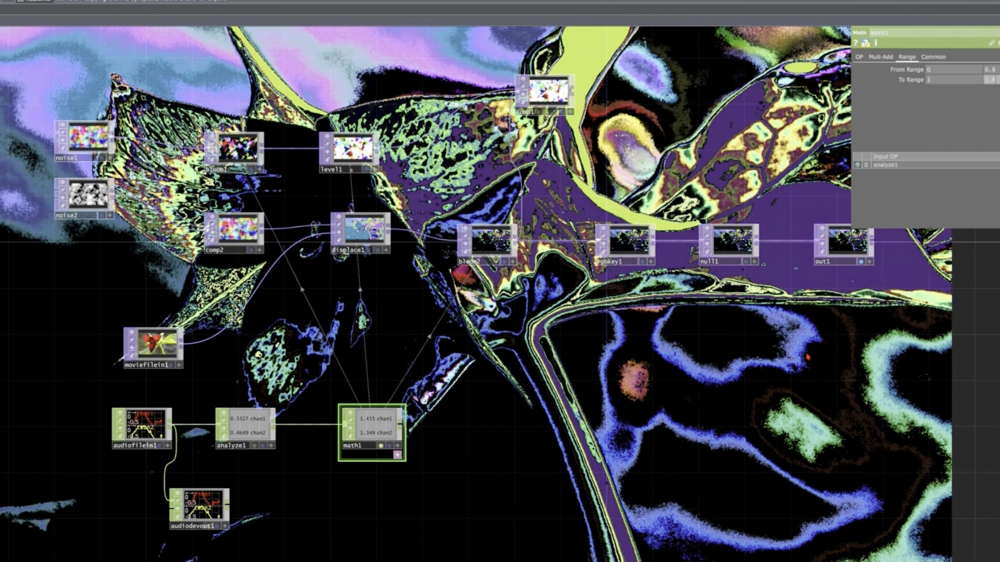
key("Return")
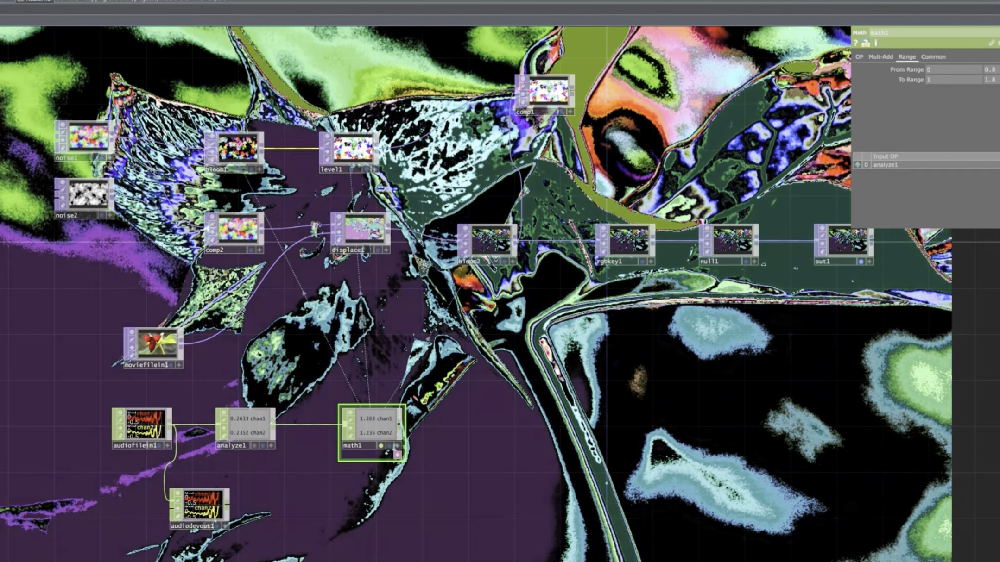
Try the Input + Bloom output on bloom1, and return its Output to Preprocess
left_click(238, 150)
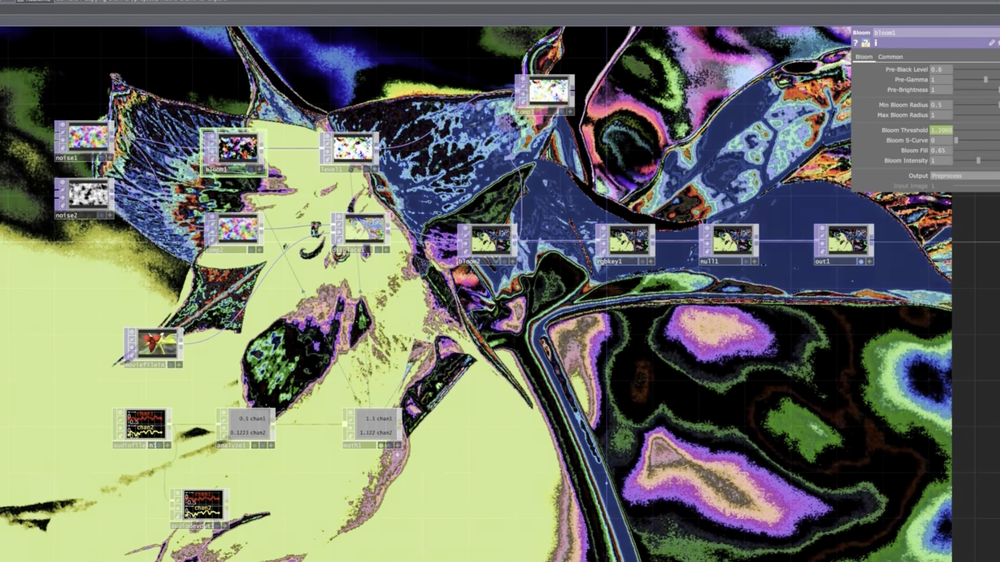
left_click(935, 177)
left_click(964, 223)
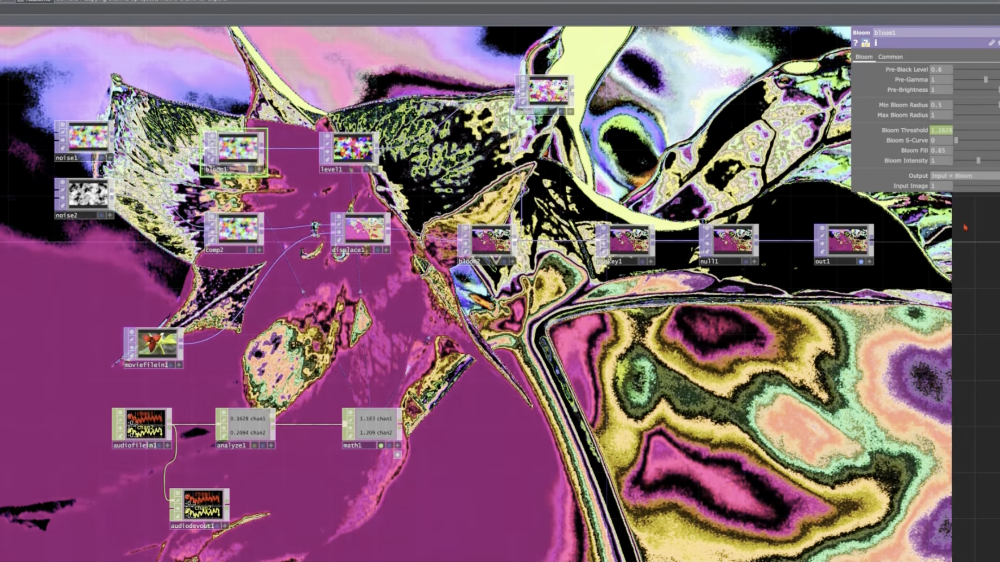
left_click(945, 176)
left_click(953, 197)
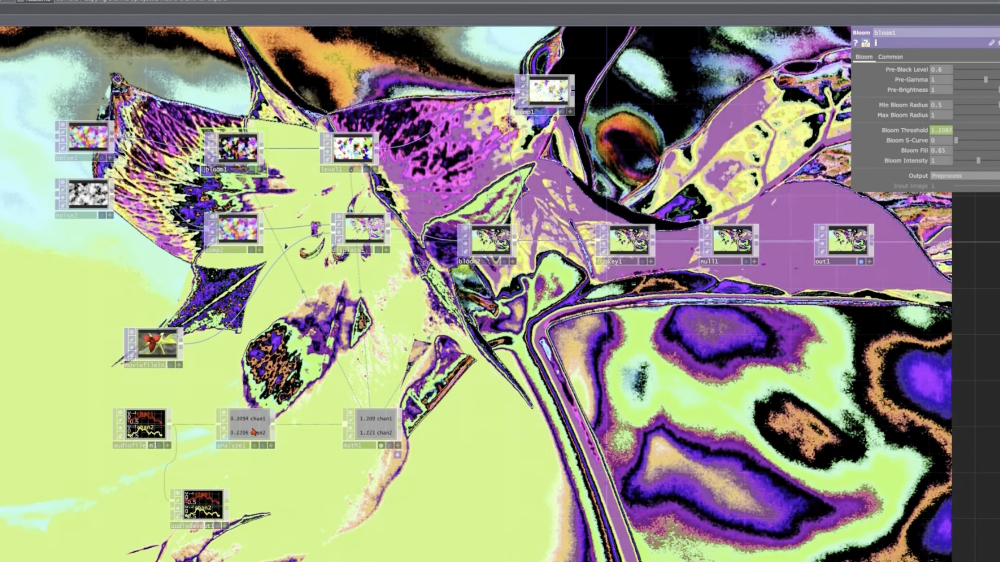
Try the Index of Last Peak function on analyze1, and return it to RMS Power
left_click(253, 432)
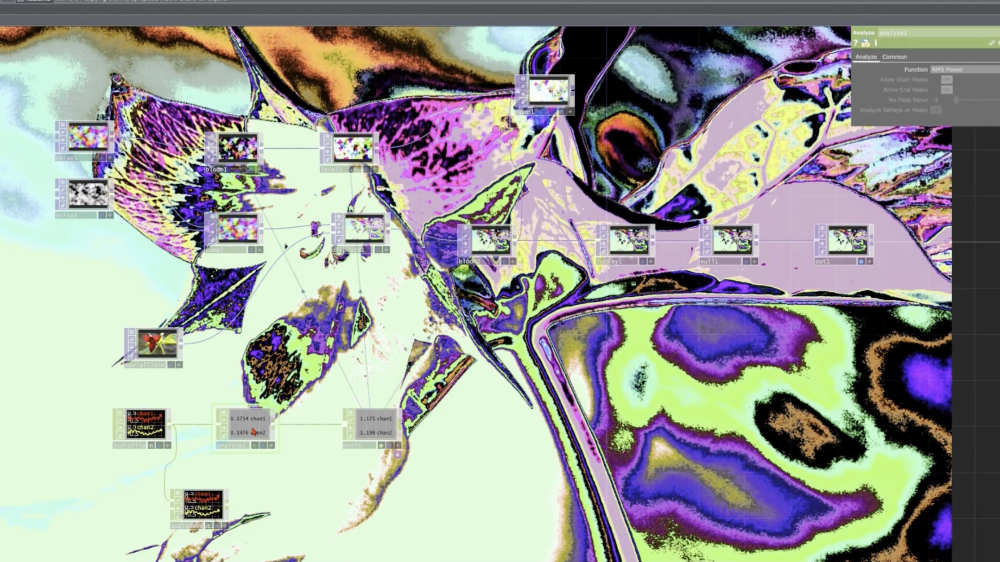
left_click(965, 69)
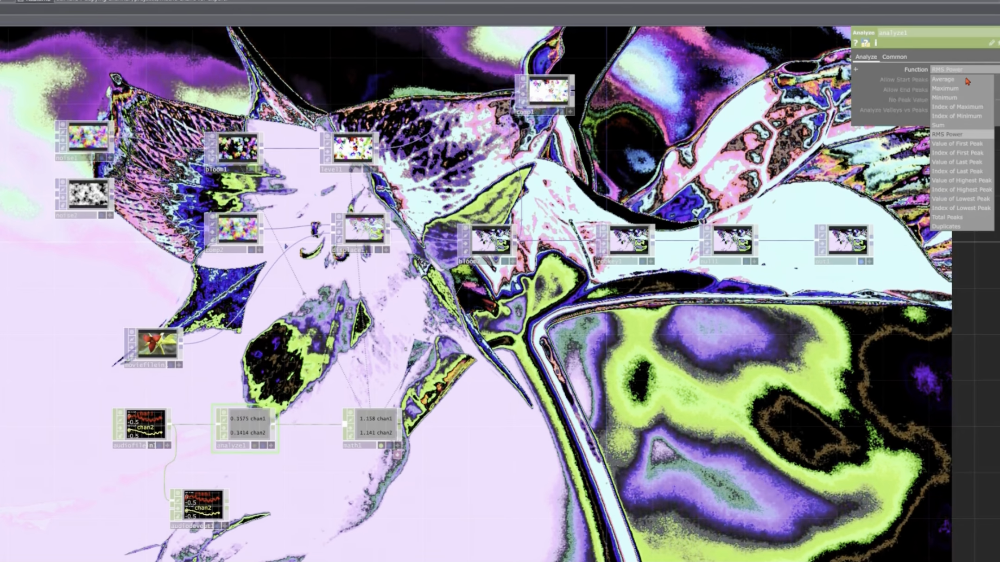
left_click(964, 174)
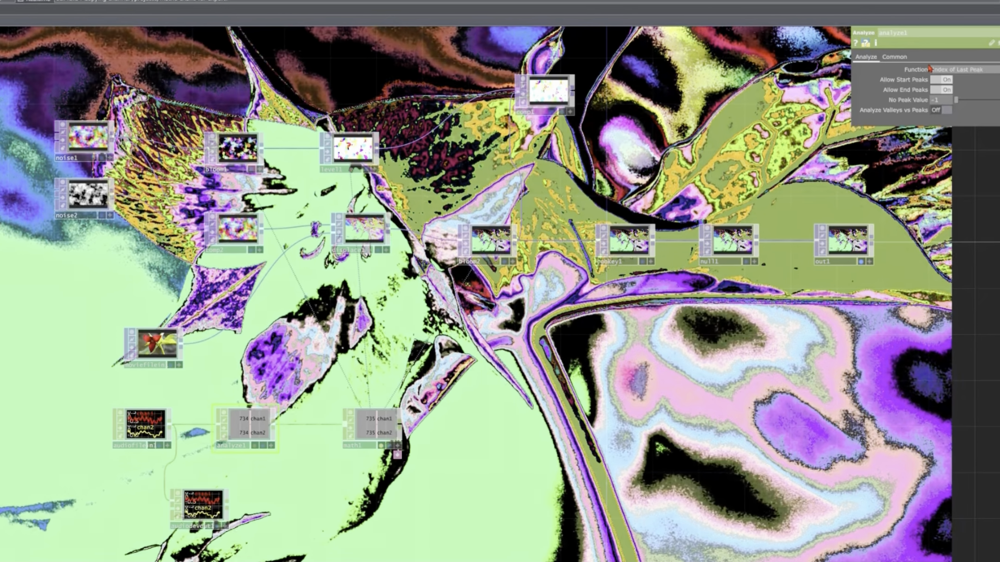
left_click(934, 70)
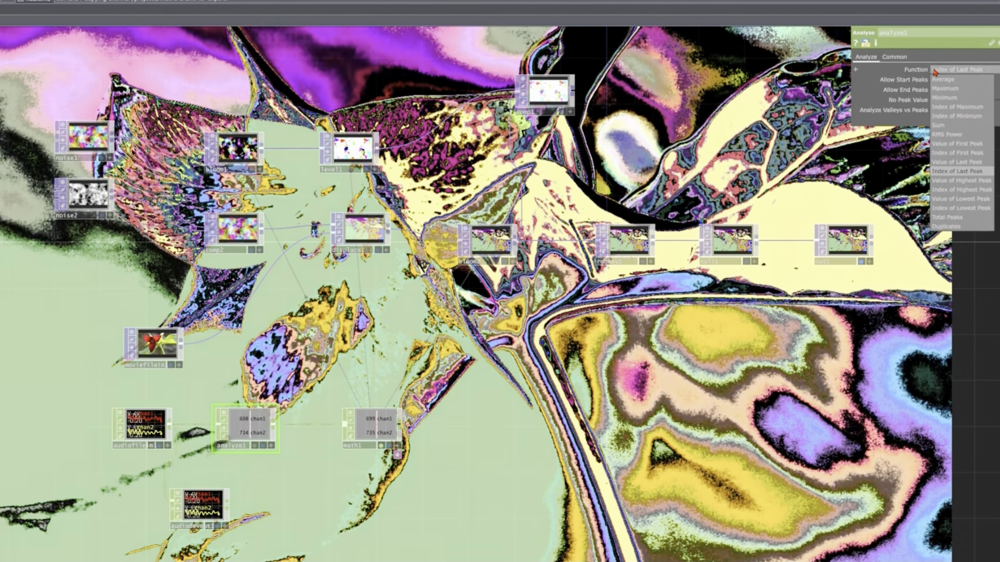
left_click(938, 137)
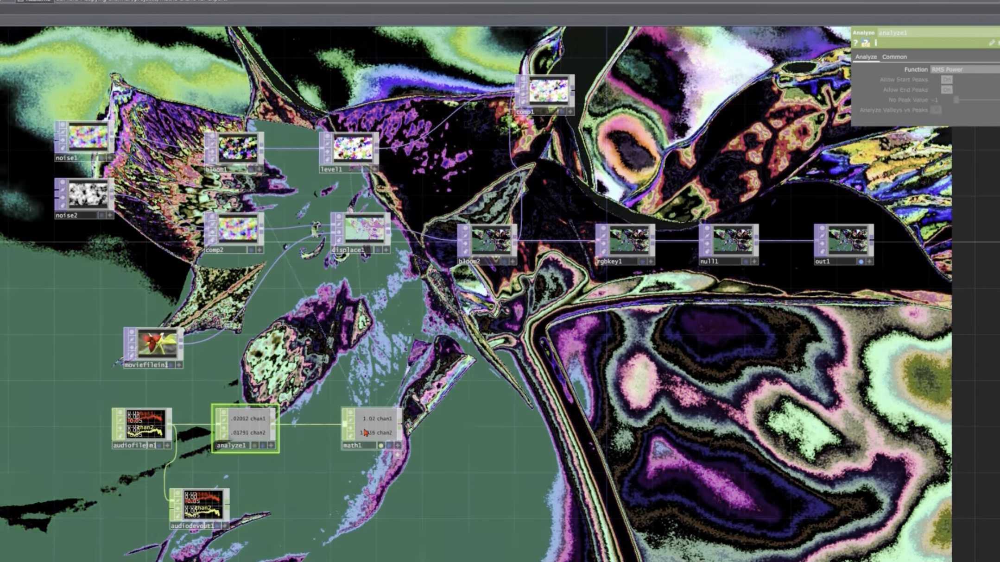
Review math1's range values and open the Black Level parameter of level1
left_click(366, 433)
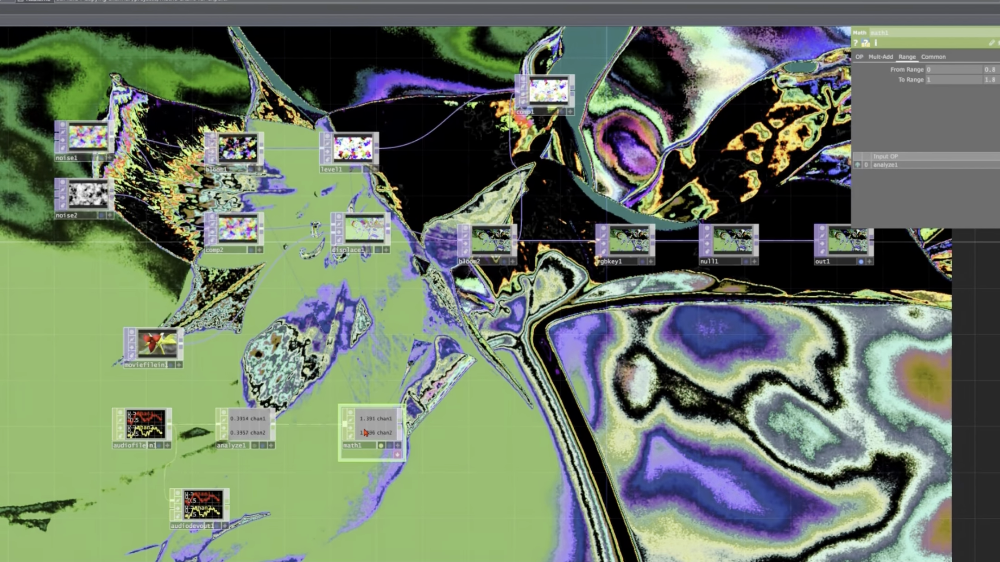
left_click(354, 160)
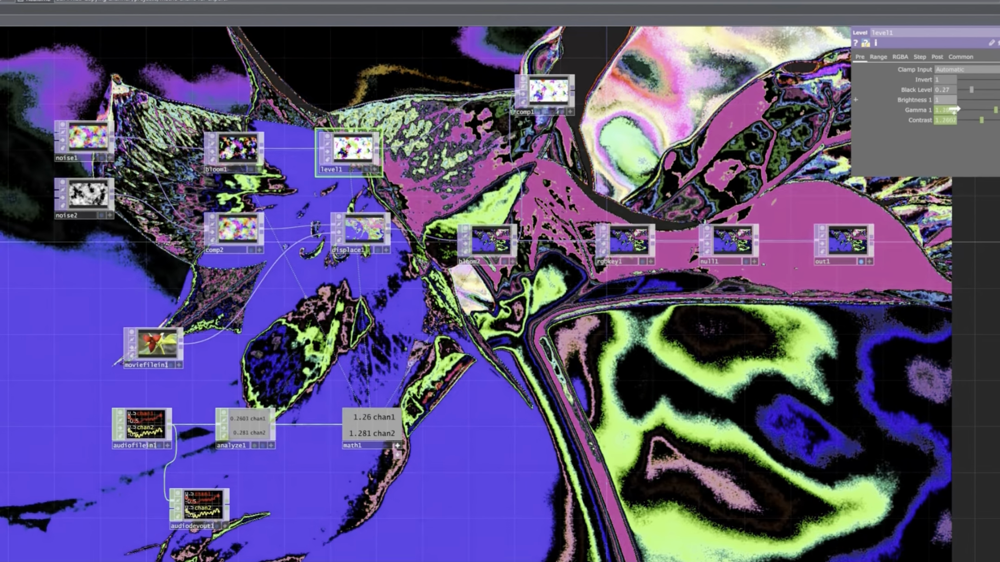
left_click(926, 89)
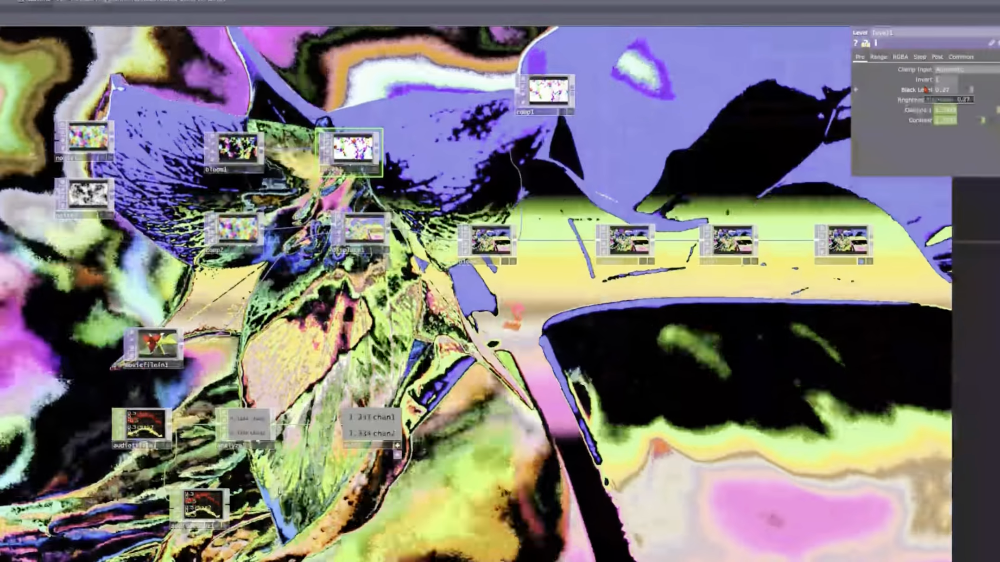
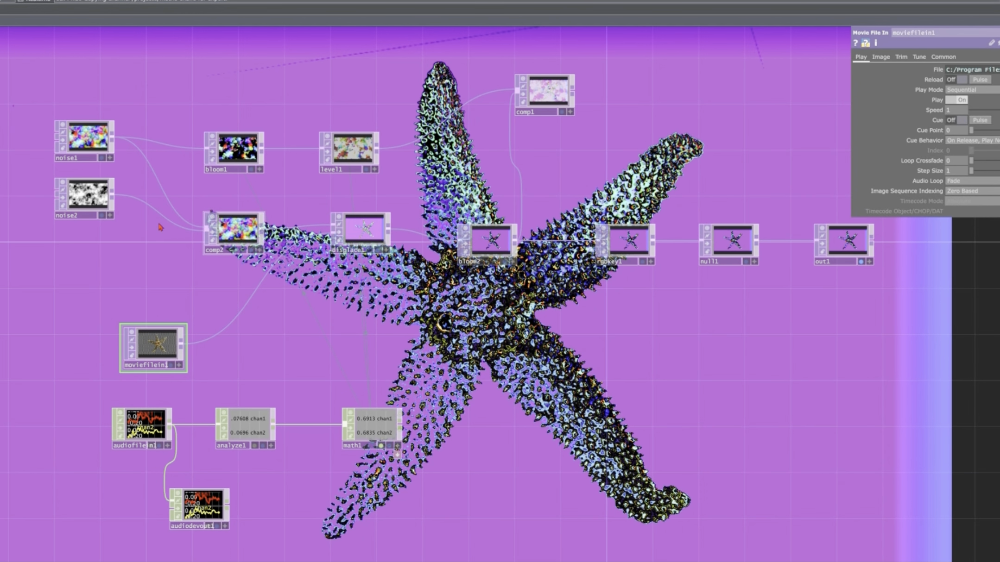
Set the Operation of comp2 to Add
left_click(249, 228)
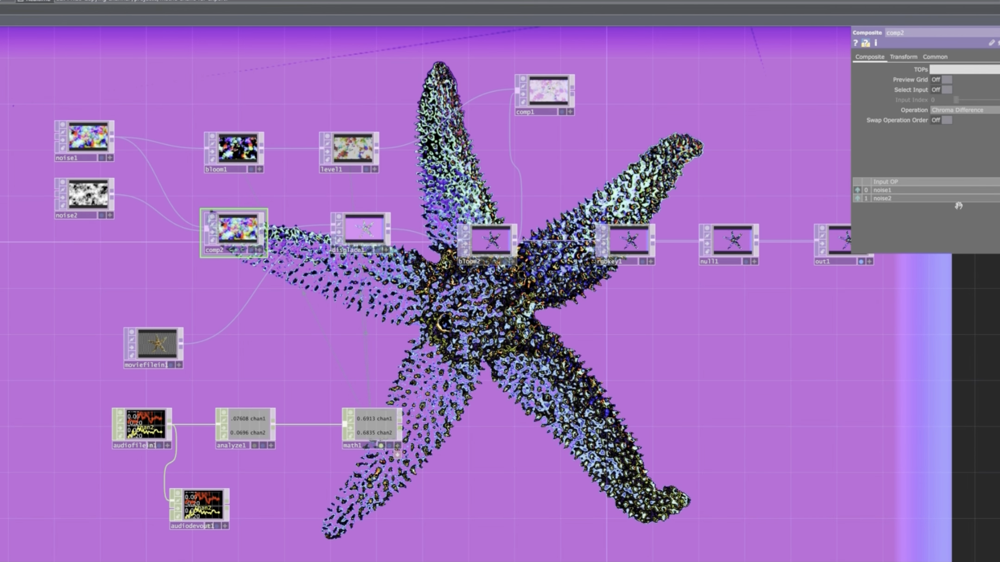
left_click(971, 110)
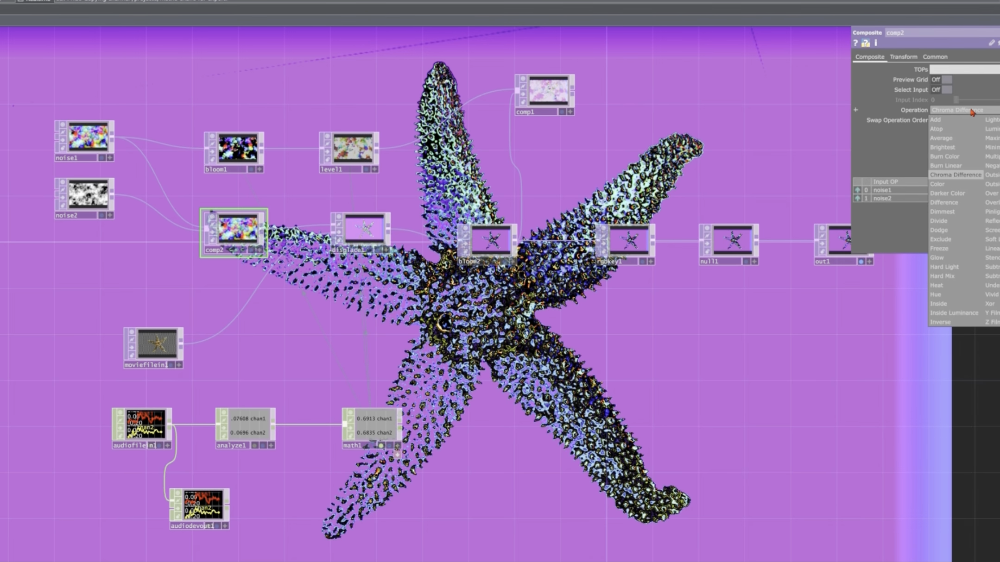
left_click(945, 122)
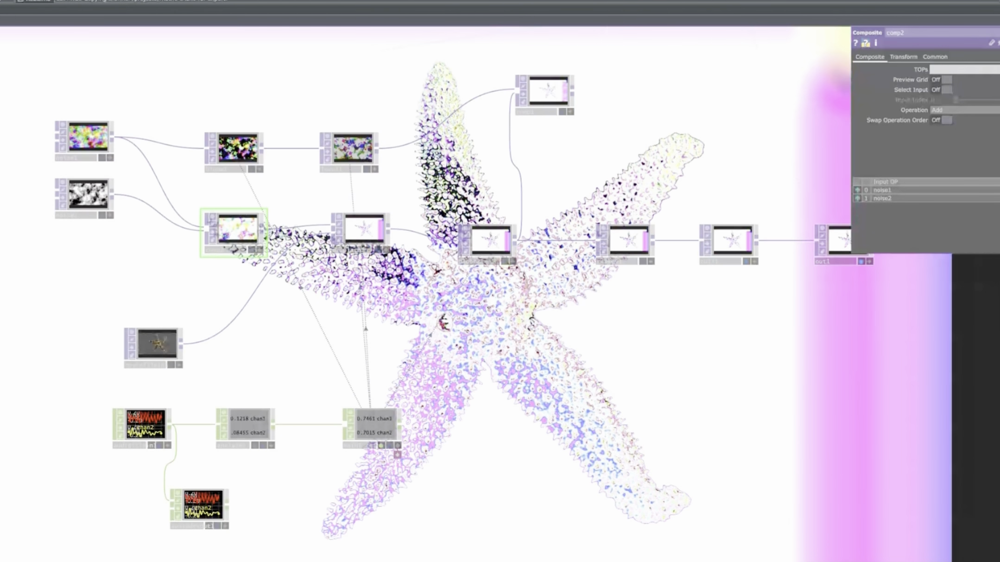
Try the Value of First Peak and Index of Highest Peak functions on analyze1, and set its Function to Average
left_click(248, 429)
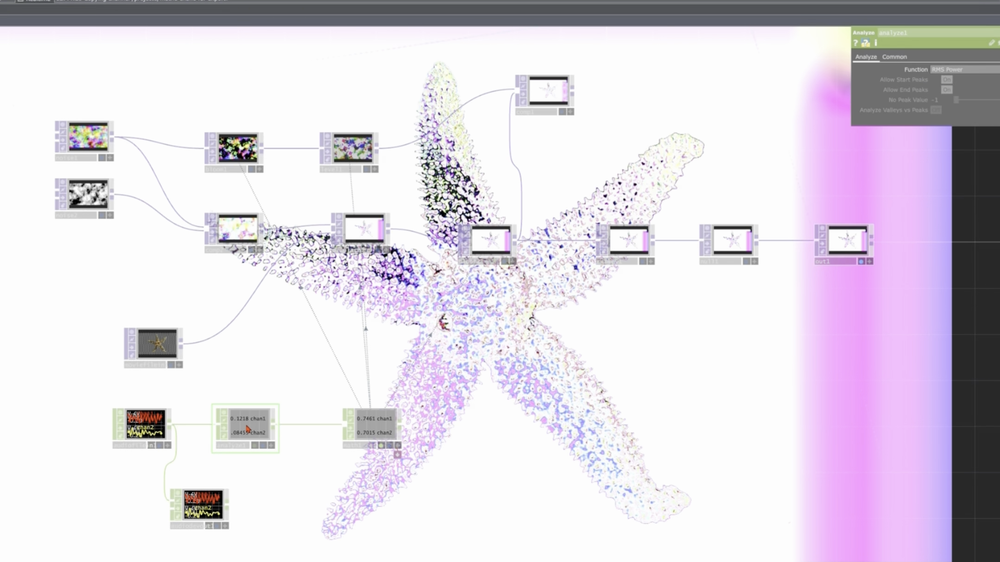
left_click(946, 70)
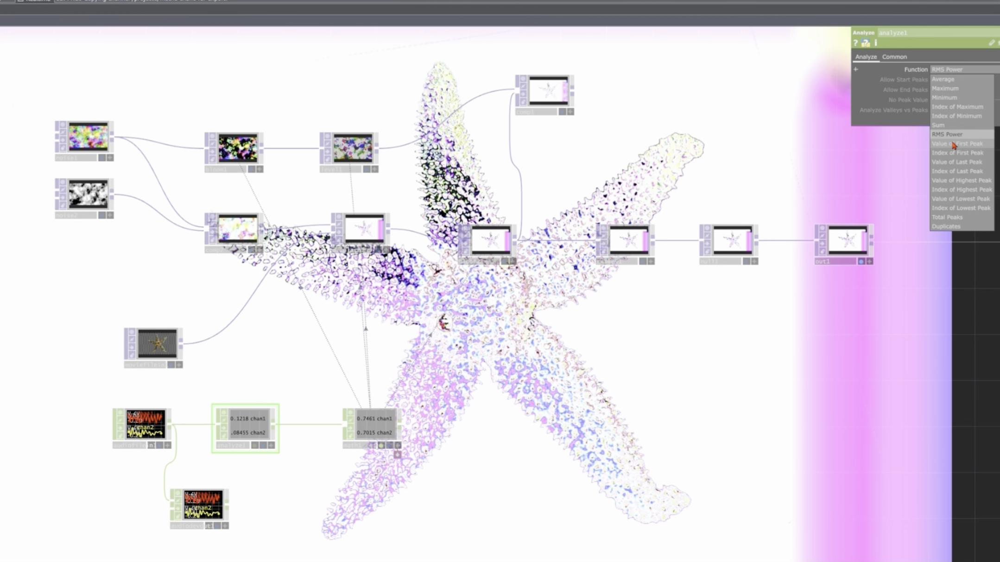
left_click(953, 144)
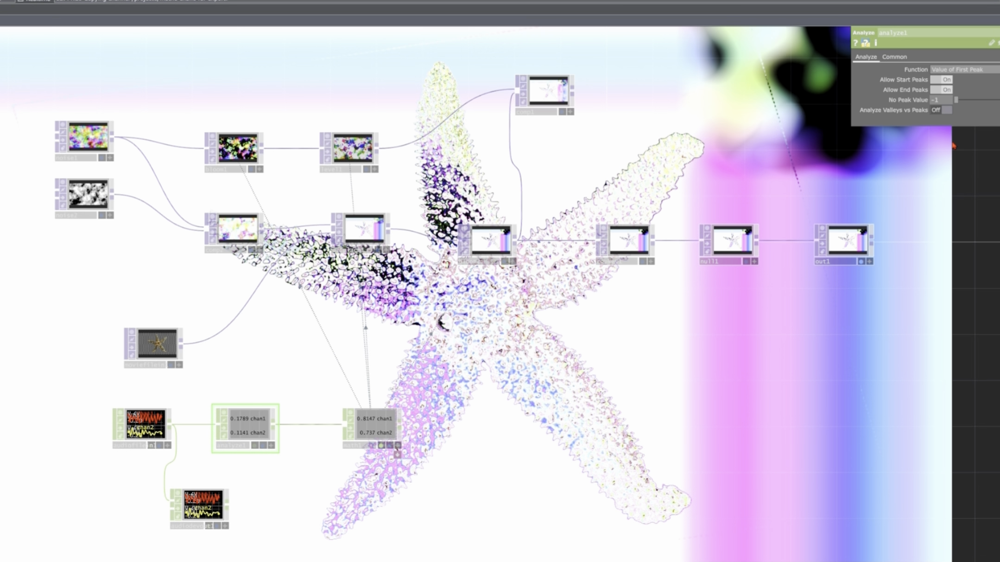
left_click(969, 71)
left_click(958, 189)
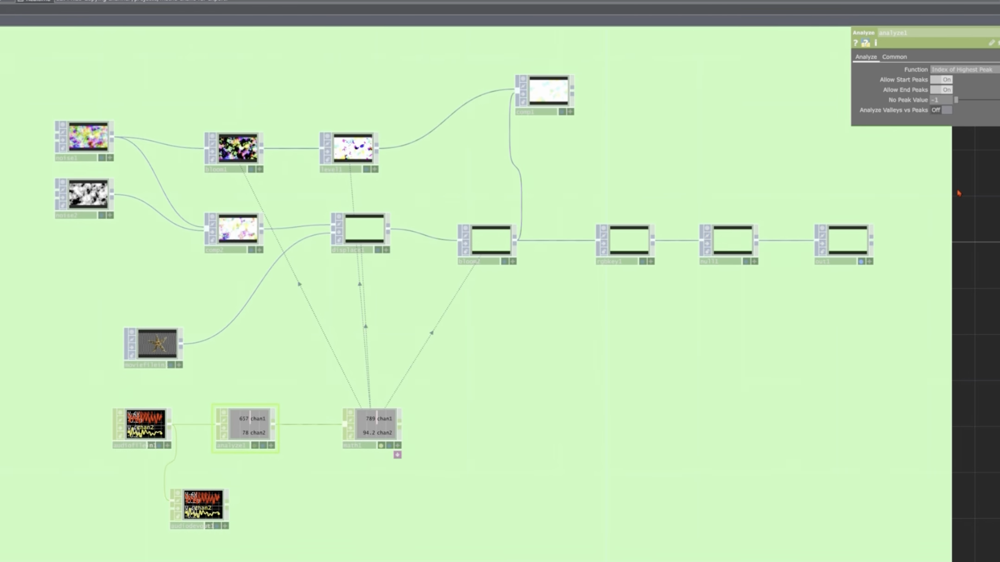
left_click(965, 70)
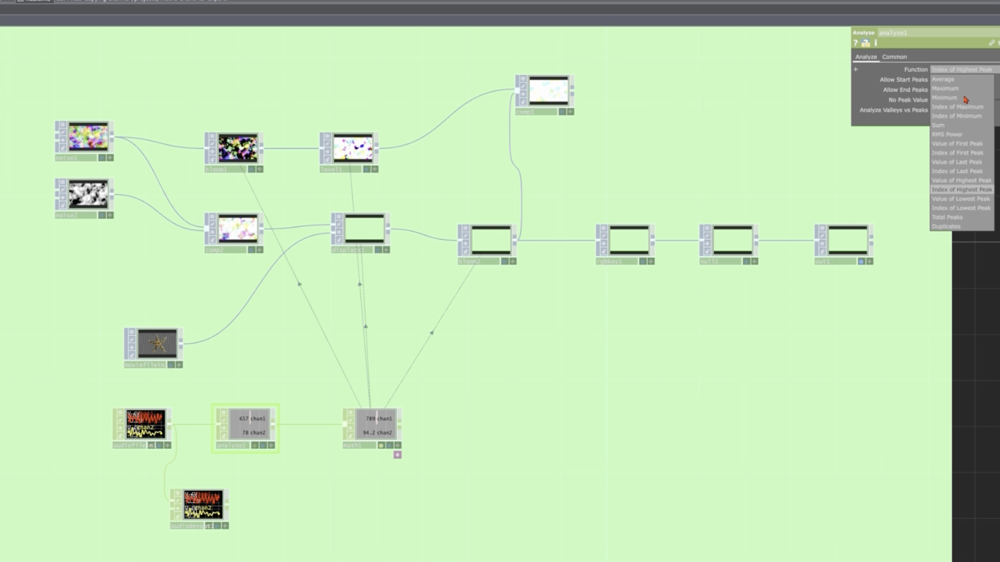
left_click(942, 80)
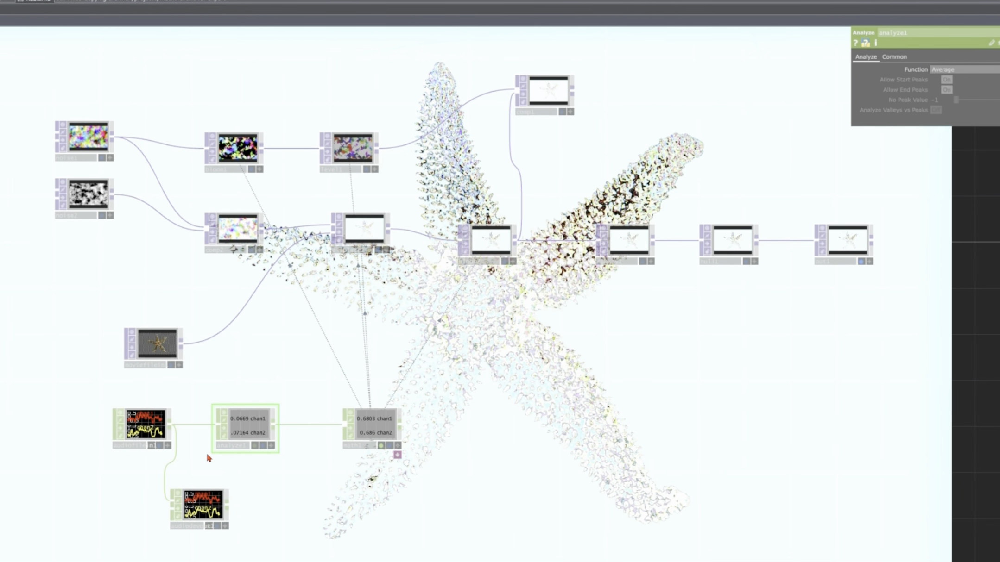
Load the black-and-white woman's portrait into moviefilein1 and set noise1's resolution to 1080 by 1920
left_click(163, 354)
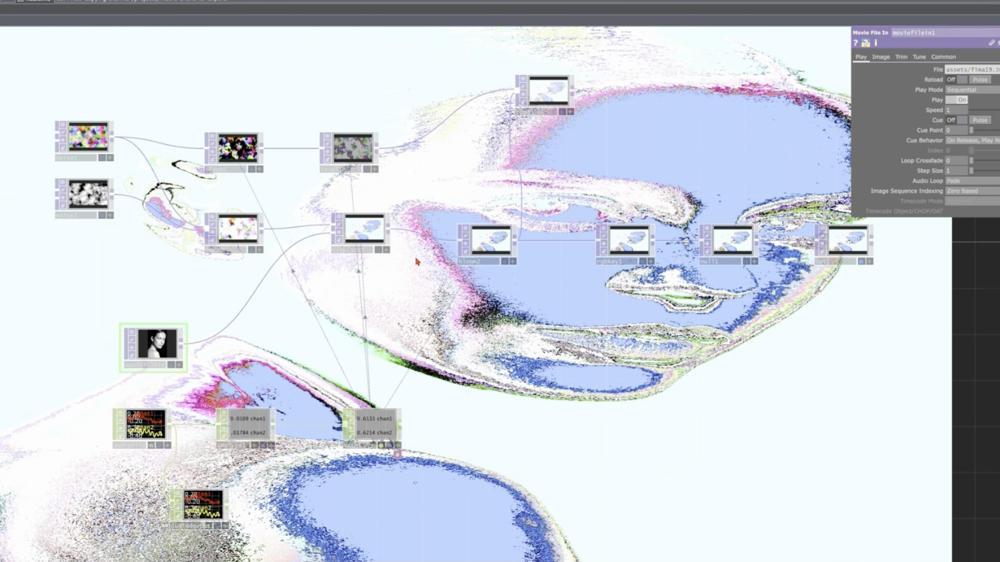
left_click(95, 149)
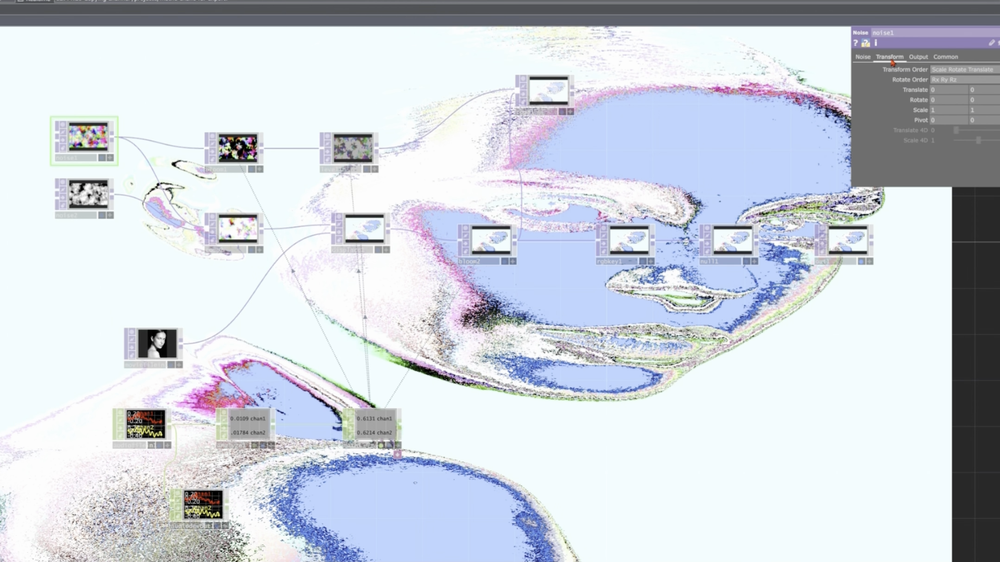
left_click(944, 57)
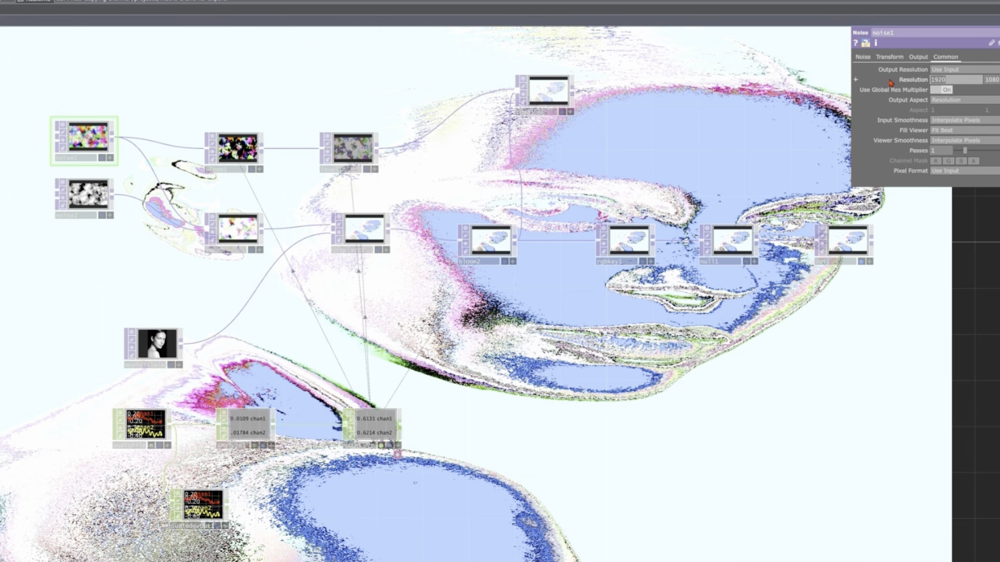
type("1")
key("Tab")
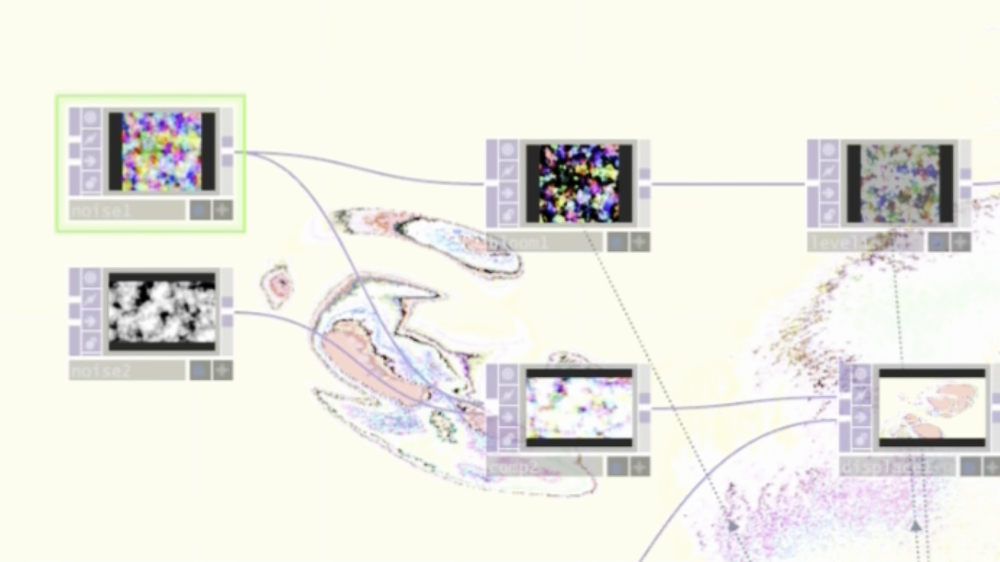
key("Return")
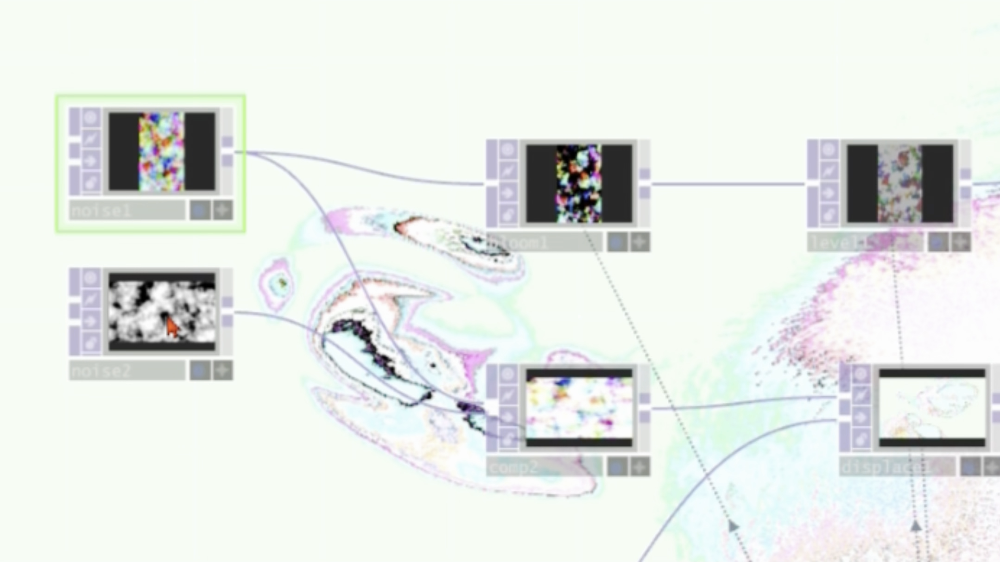
Set the resolution of noise2 to 1080 by 1920
left_click(168, 331)
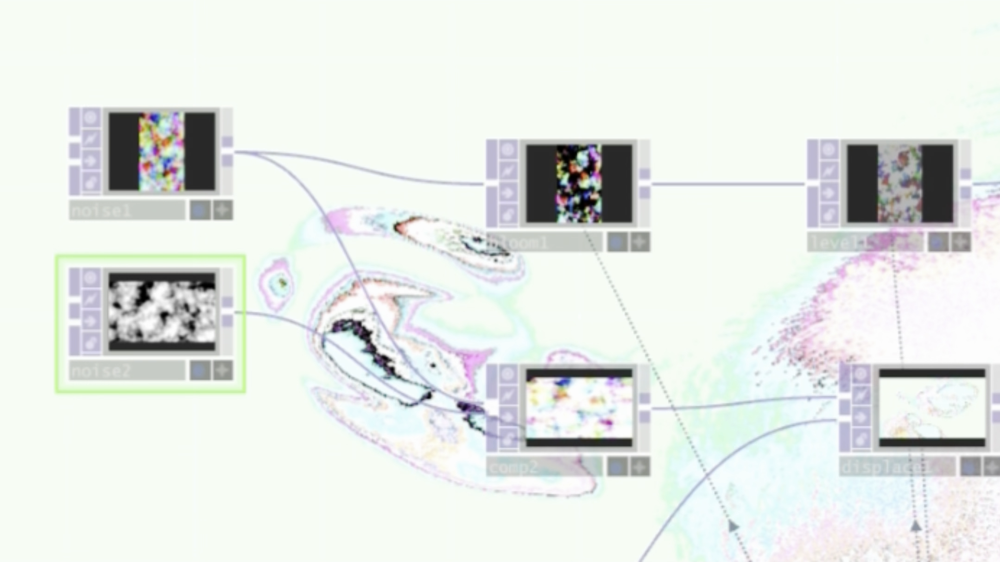
type("1080")
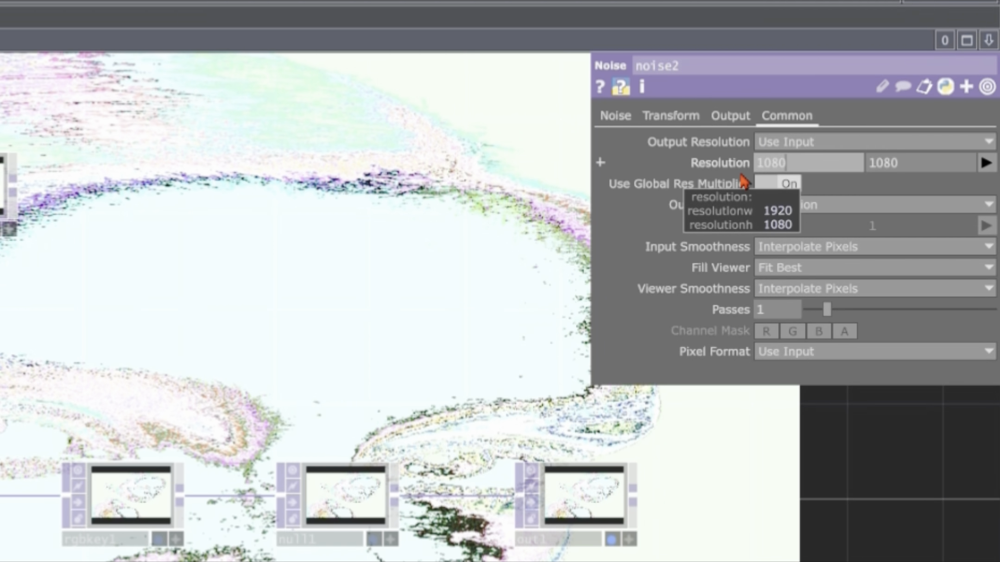
key("Tab")
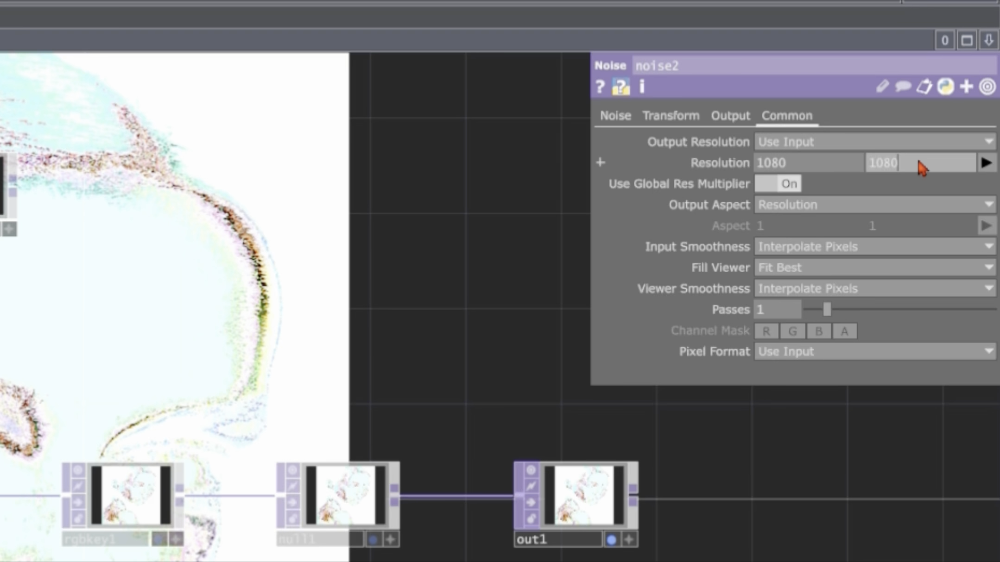
key("BackSpace")
key("BackSpace")
key("BackSpace")
type("920")
key("Return")
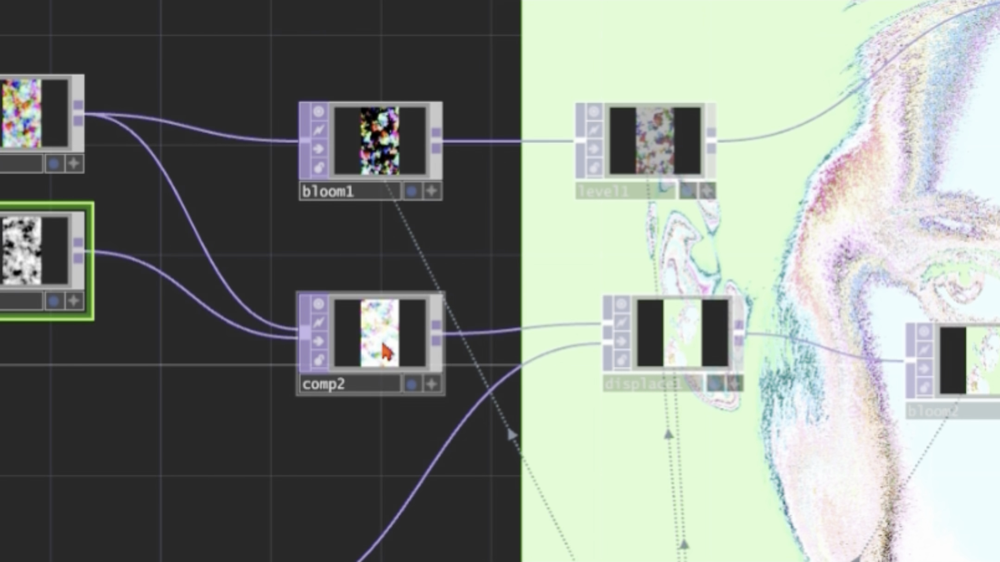
Try the Hue, Heat and Average operations on comp2
left_click(386, 353)
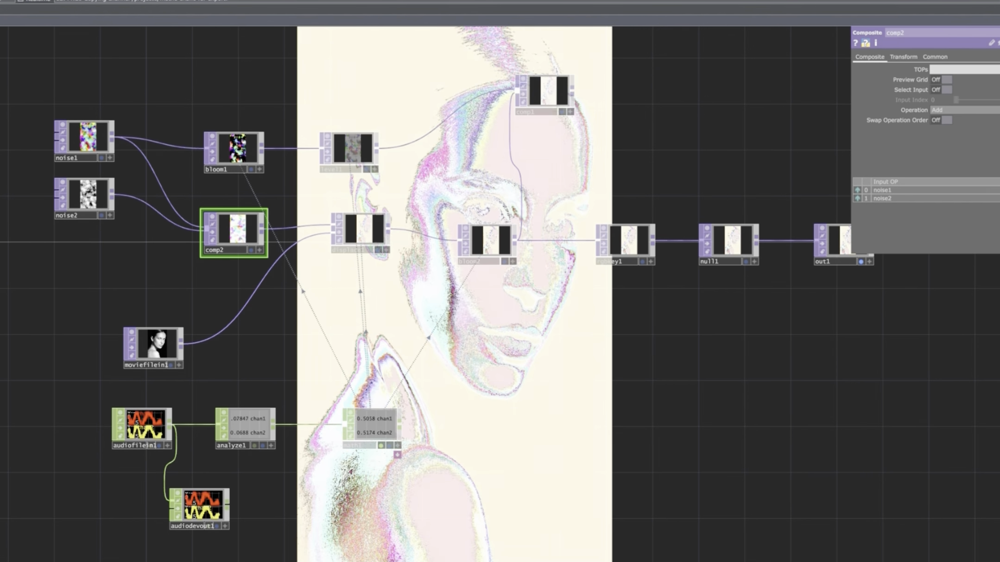
left_click(957, 111)
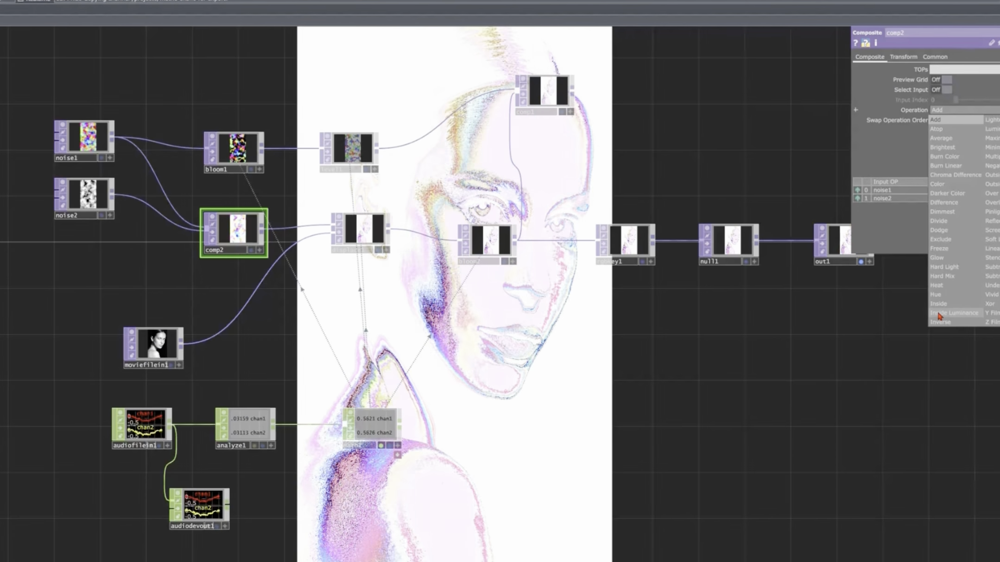
left_click(938, 295)
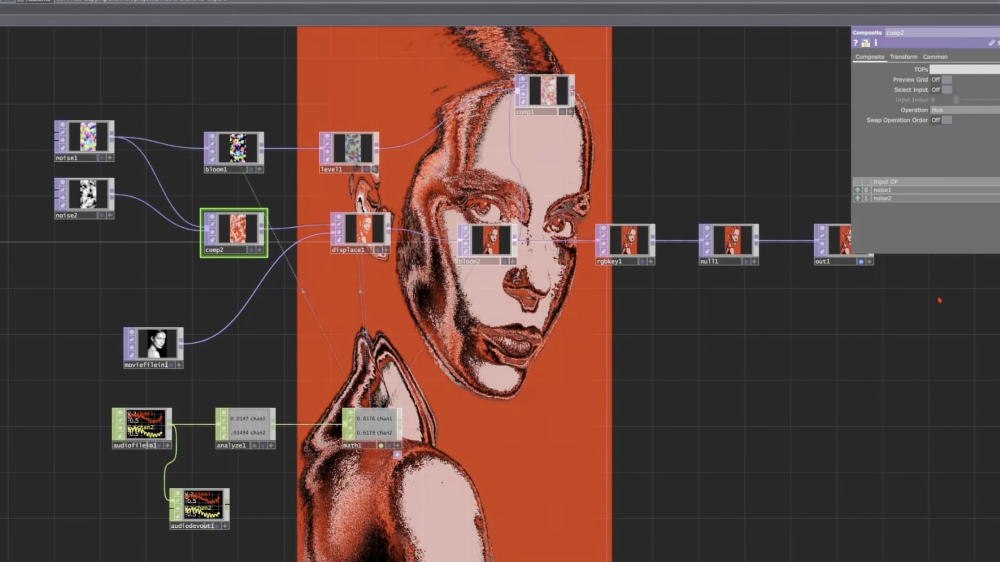
left_click(945, 111)
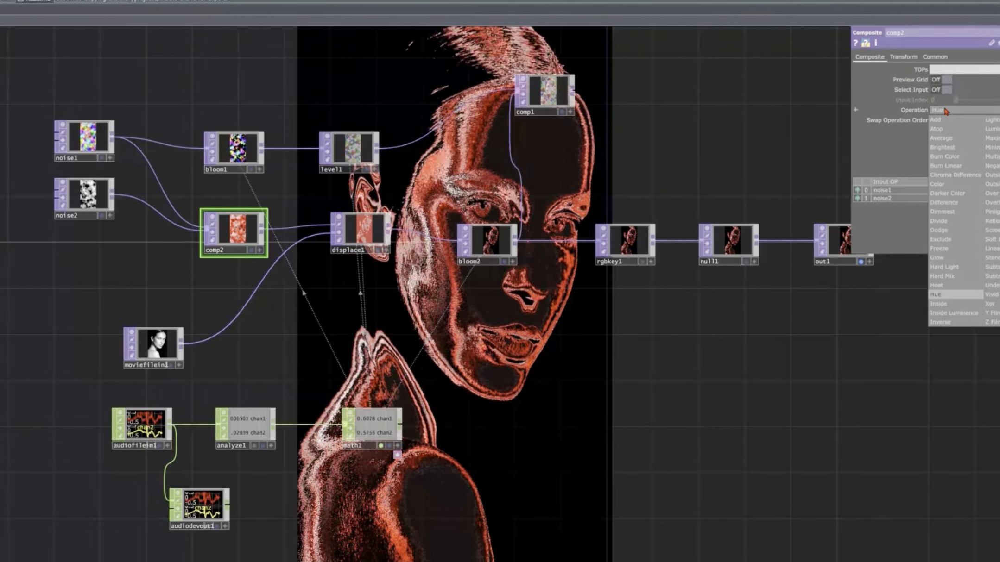
left_click(938, 285)
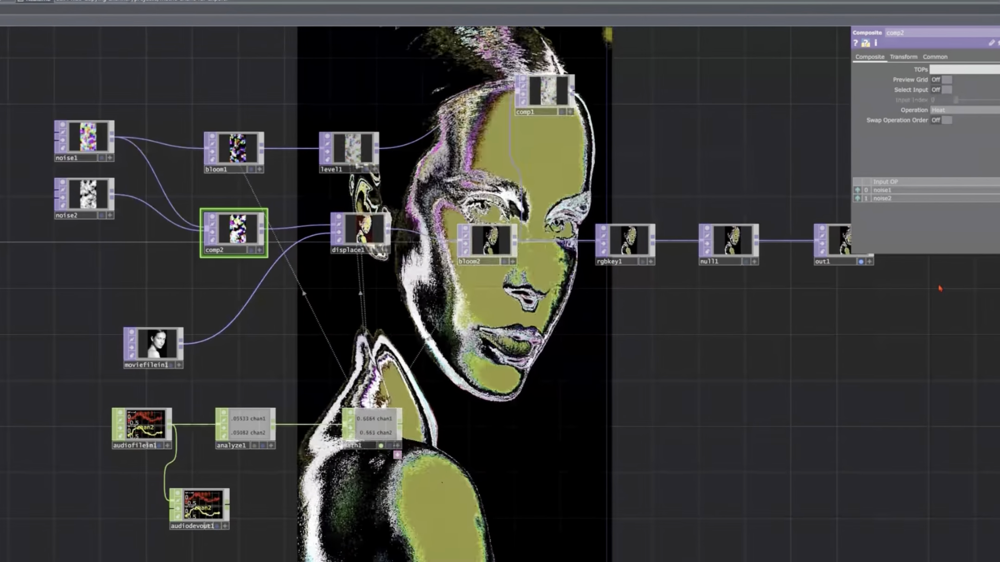
left_click(944, 111)
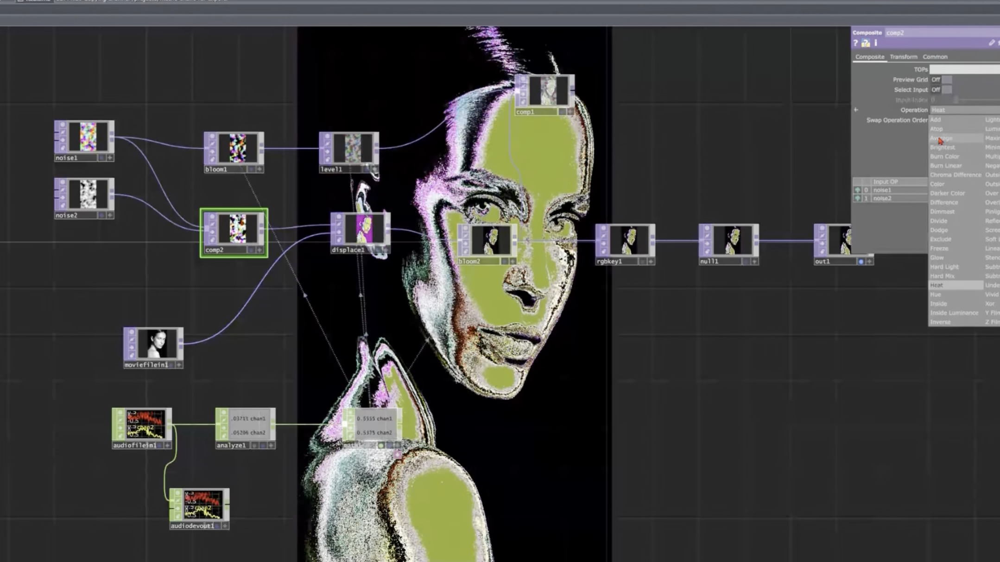
left_click(941, 138)
Try the Multiply and Z Film operations on comp2, and set its Operation to Chroma Difference
left_click(978, 112)
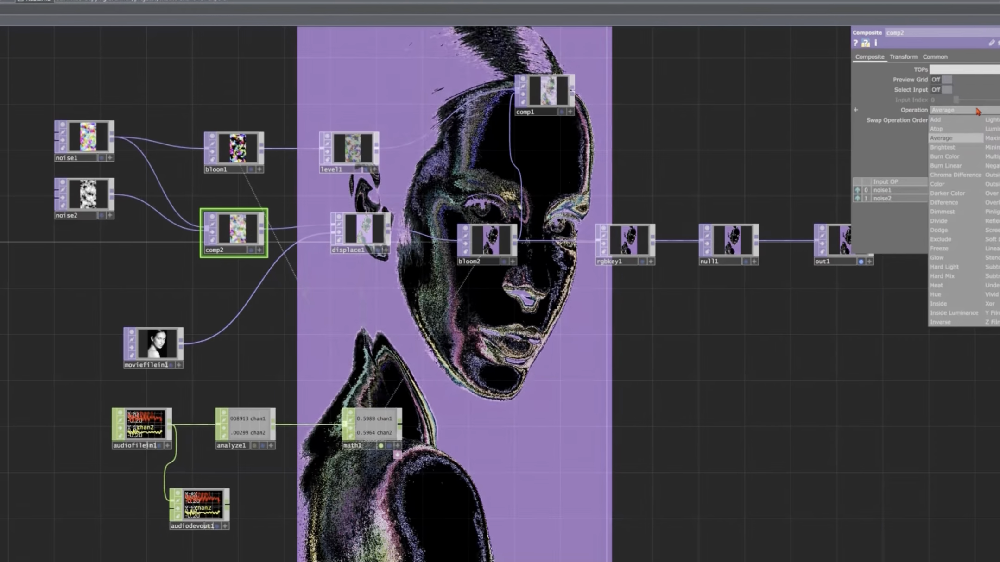
left_click(996, 160)
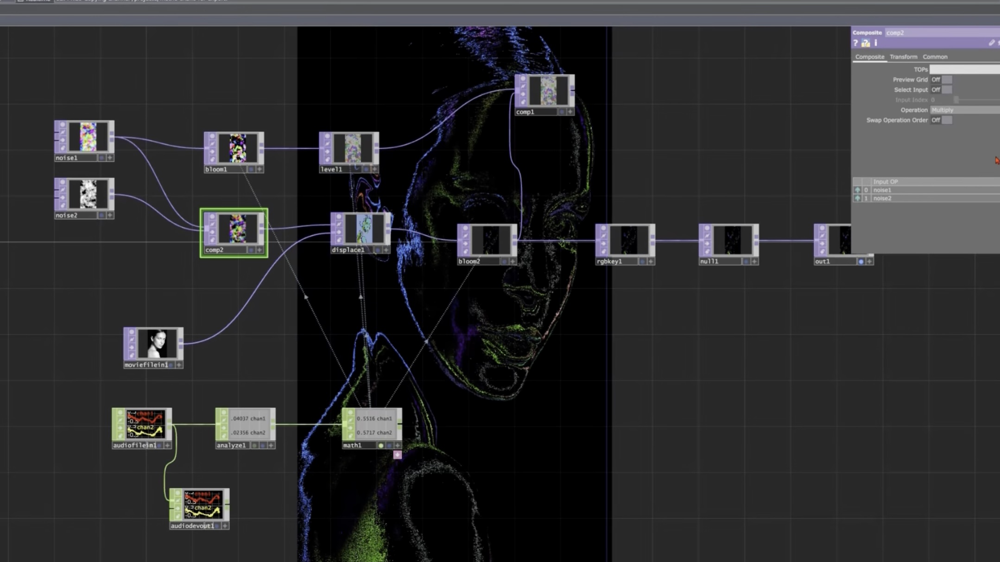
left_click(954, 112)
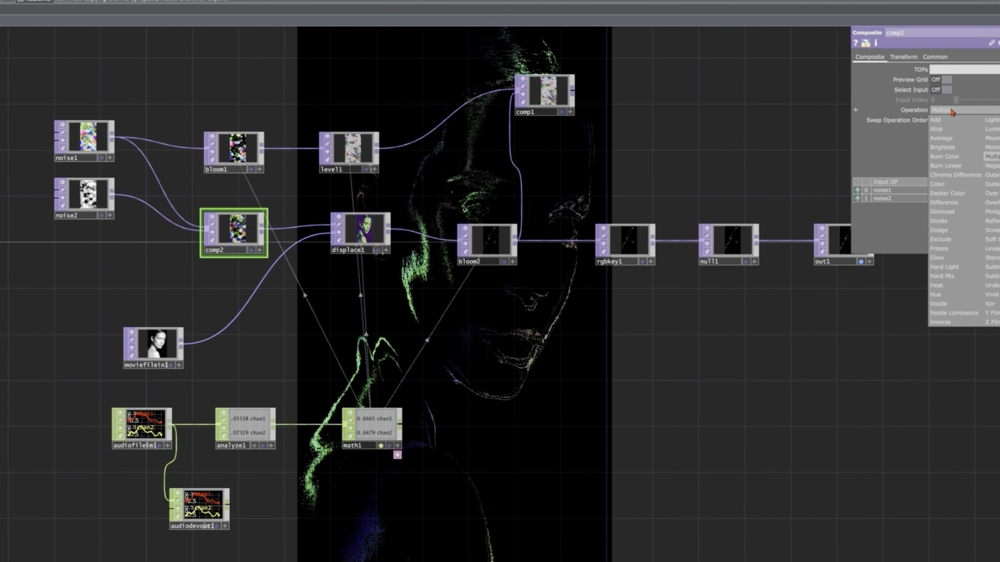
left_click(996, 324)
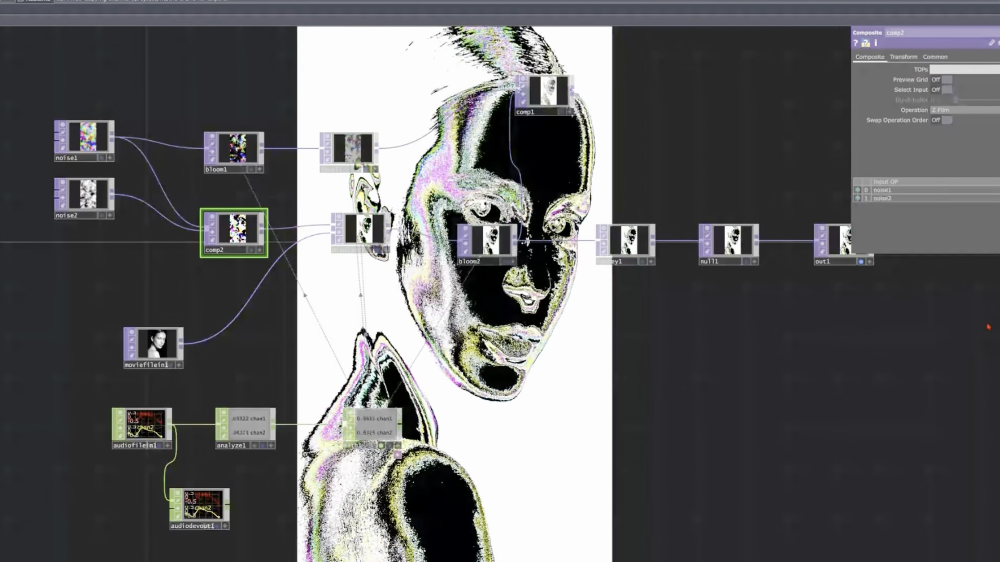
left_click(948, 110)
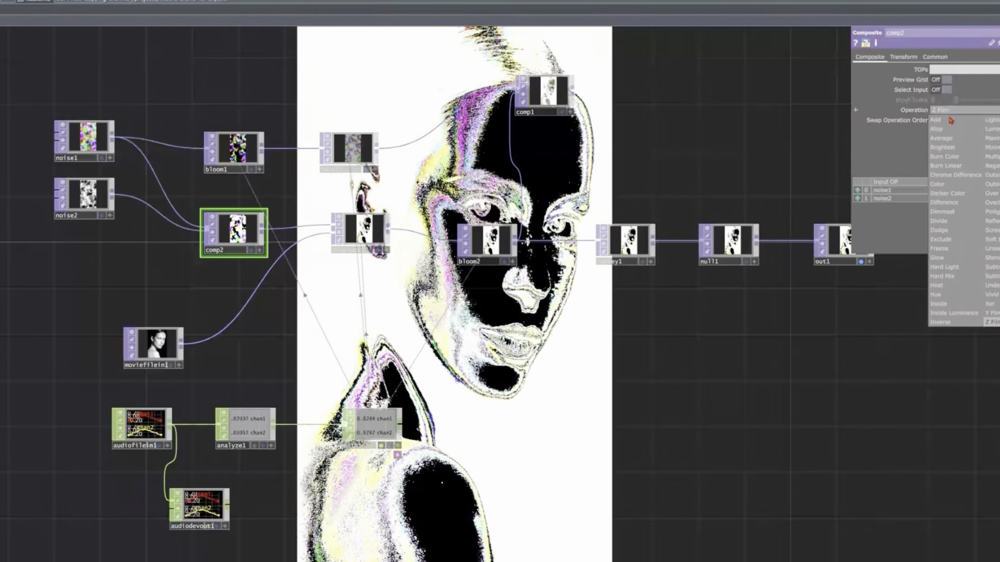
left_click(949, 175)
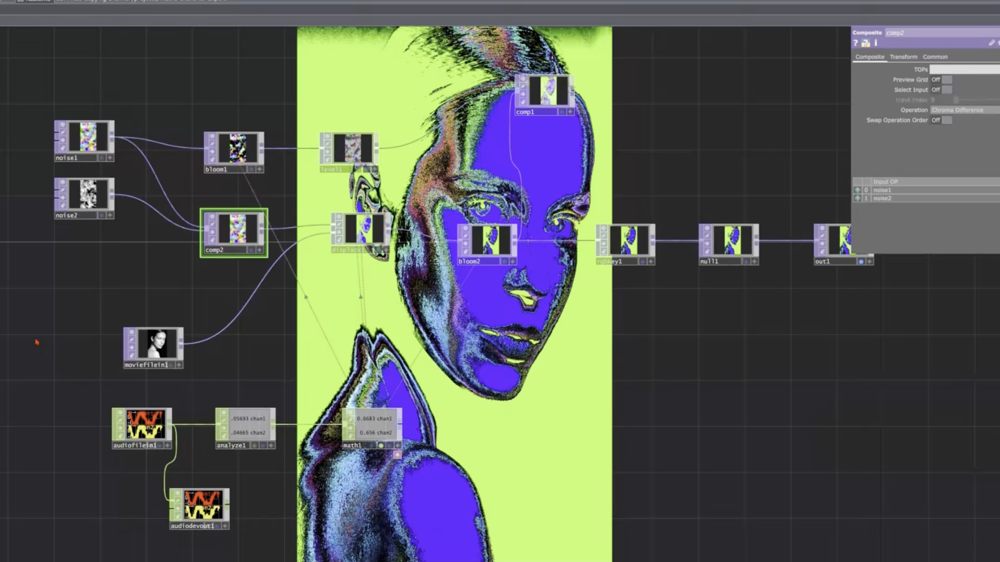
Load the pale, light-toned portrait into moviefilein1 and try the Brightest and Atop operations on comp2
left_click(157, 354)
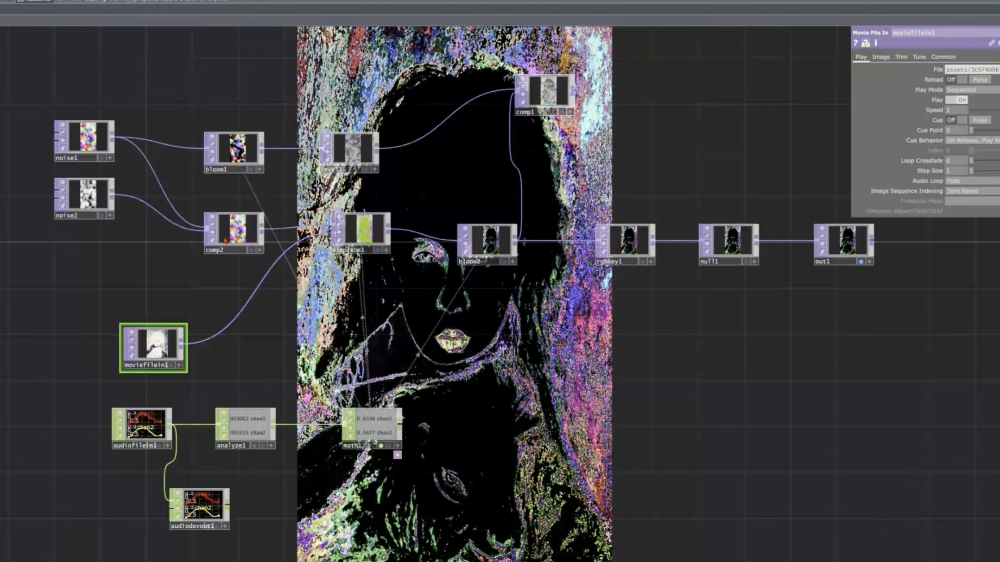
left_click(225, 240)
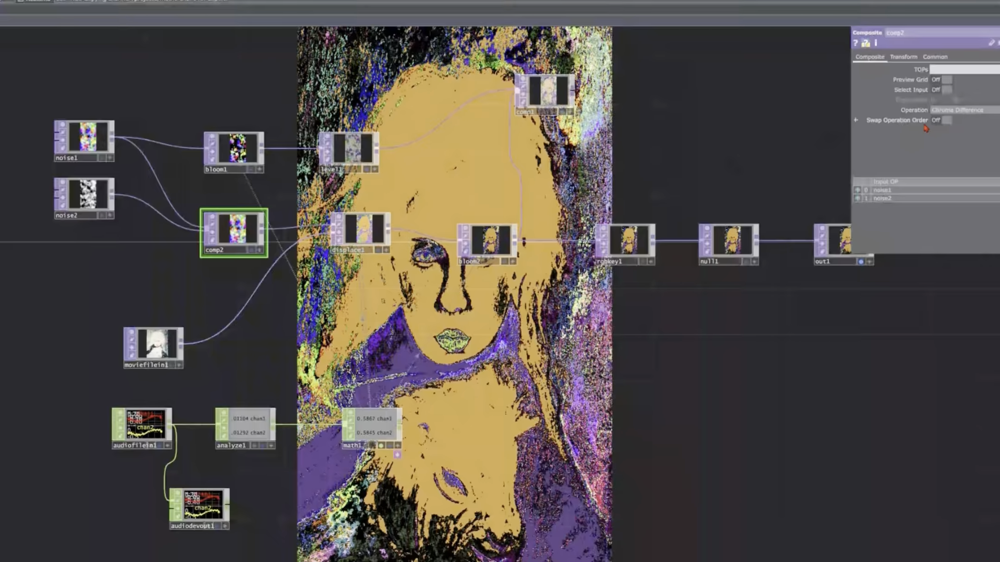
left_click(953, 111)
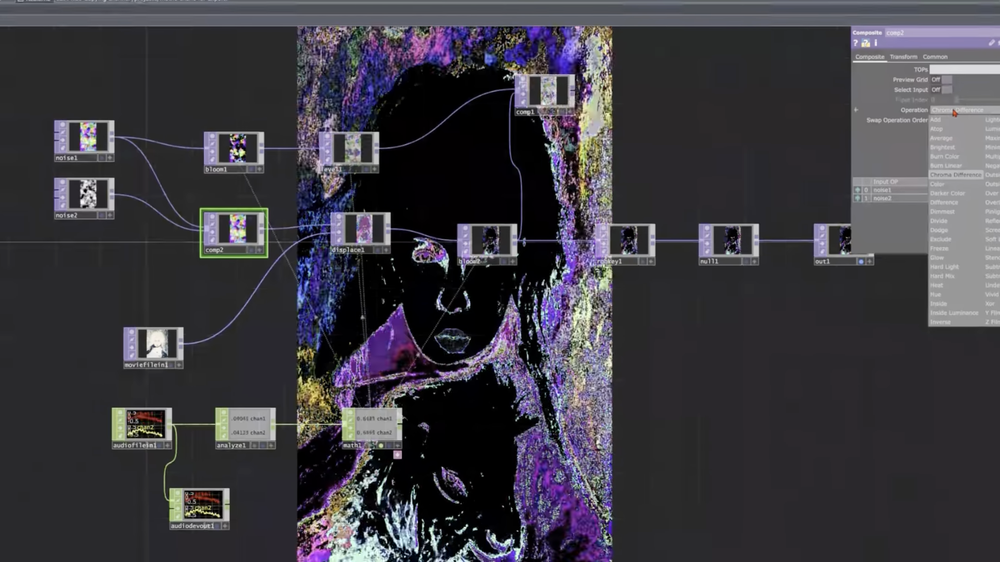
left_click(951, 147)
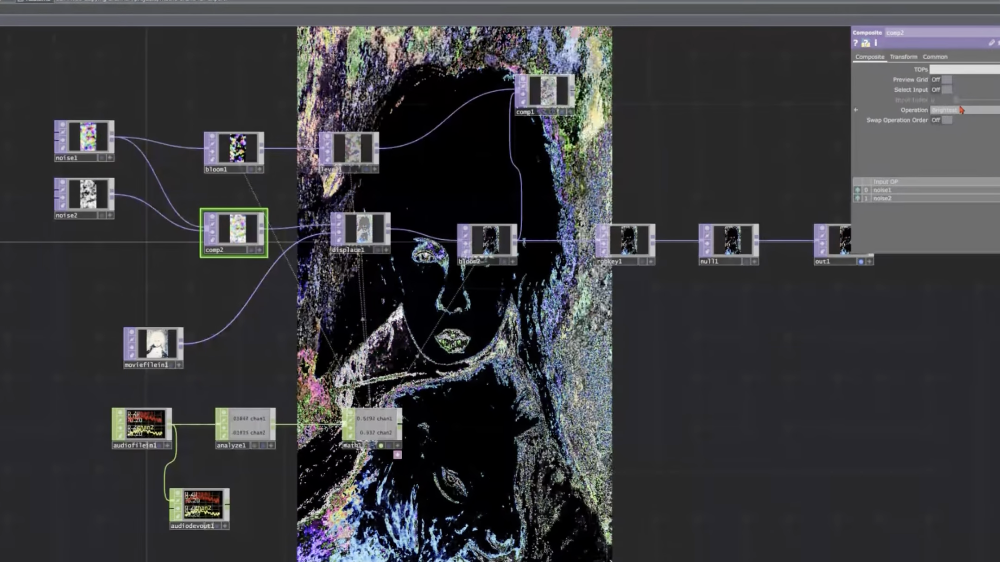
left_click(961, 111)
left_click(943, 133)
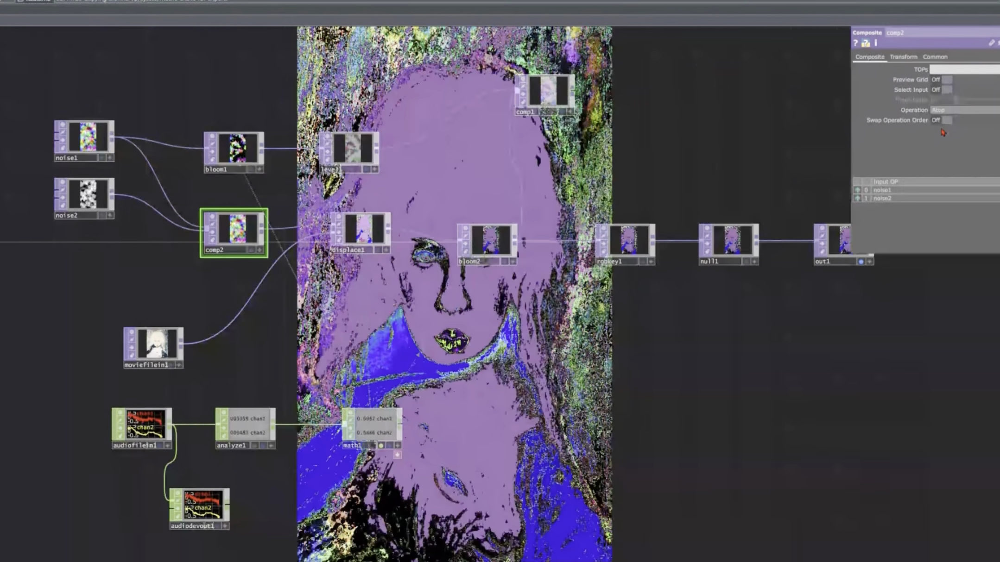
Try the Over, Negate and Multiply operations on comp2 with the pale portrait
left_click(948, 112)
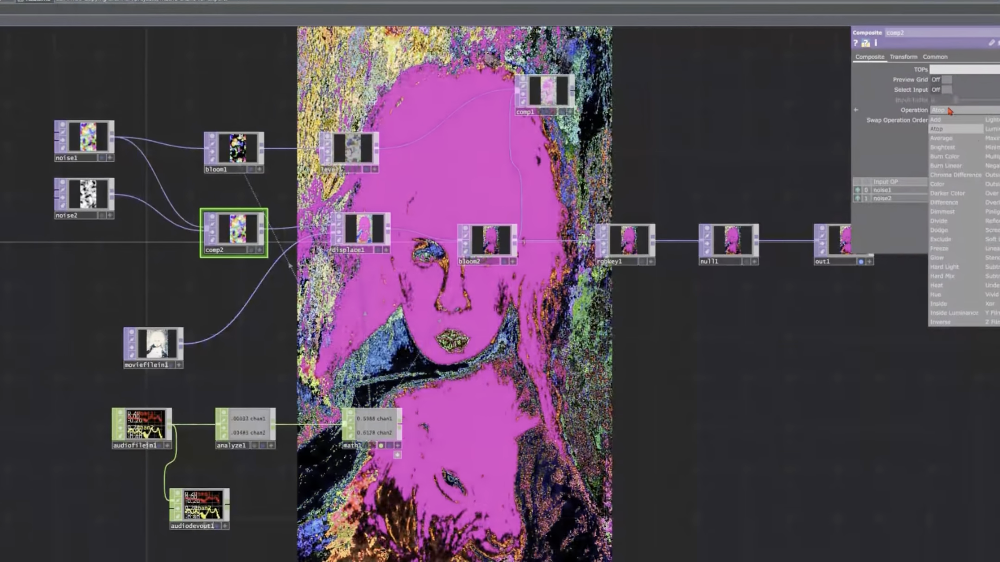
left_click(991, 193)
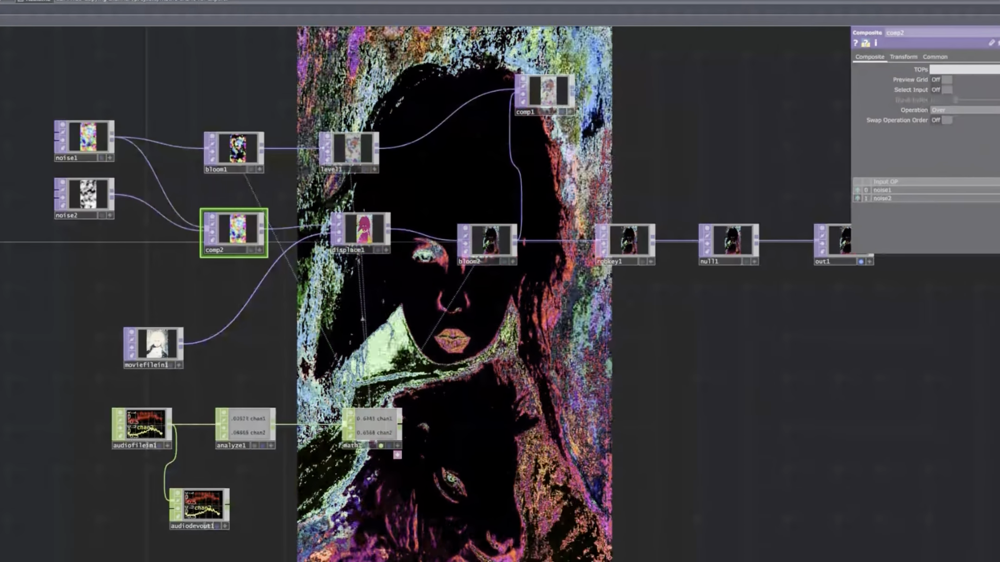
left_click(942, 110)
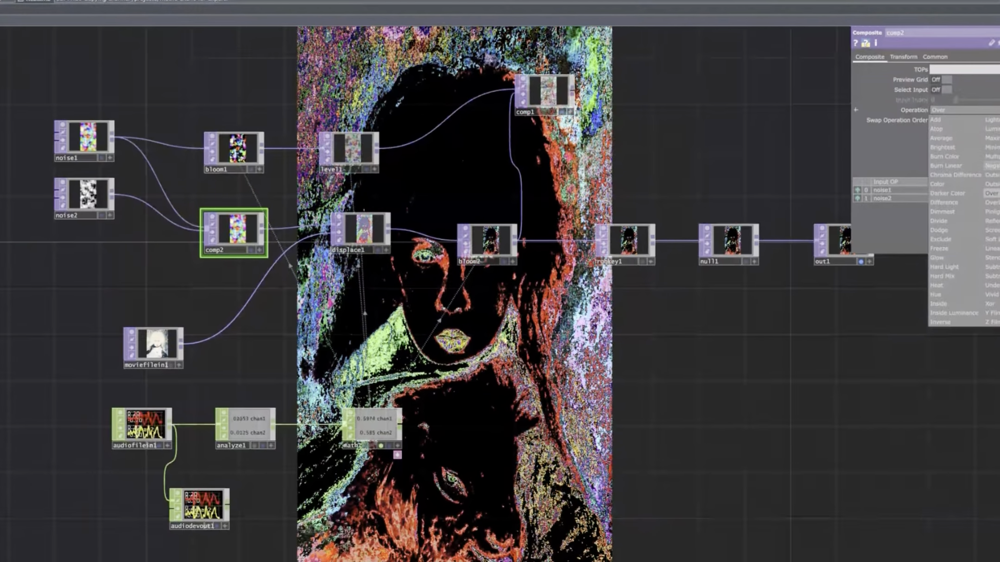
left_click(991, 186)
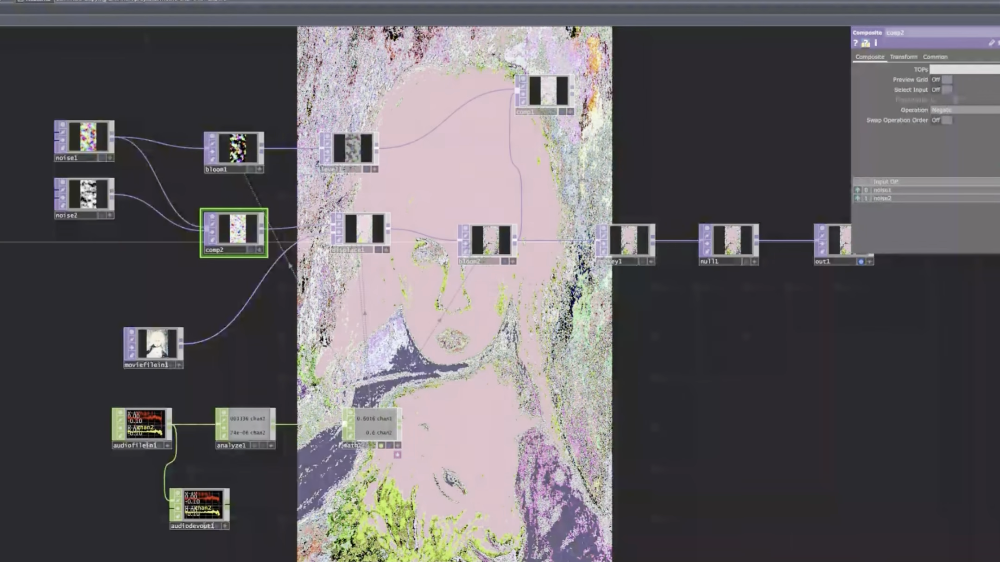
left_click(972, 112)
left_click(993, 157)
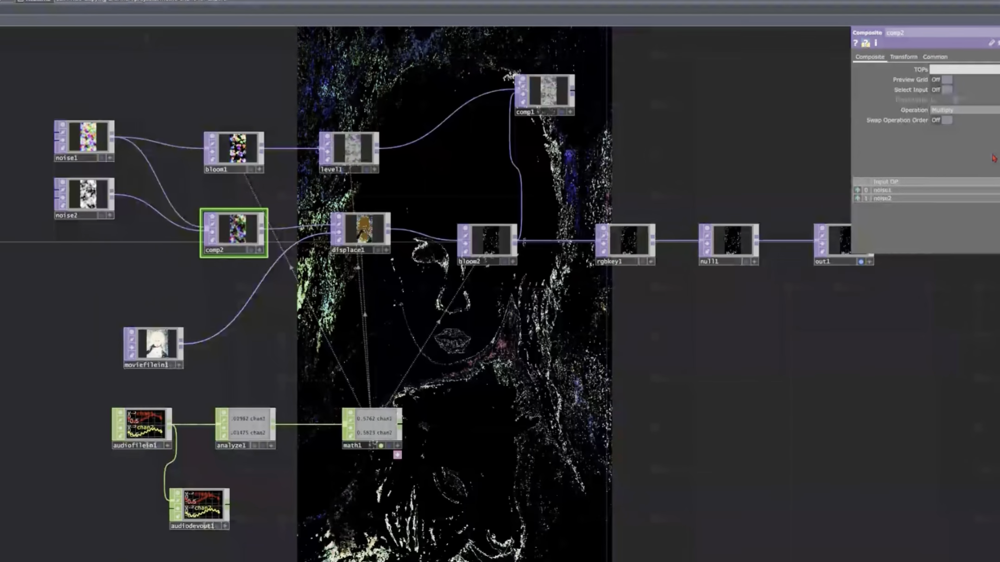
Try the Minimum operation on comp2, and set its Operation to Z Film
left_click(960, 111)
left_click(993, 147)
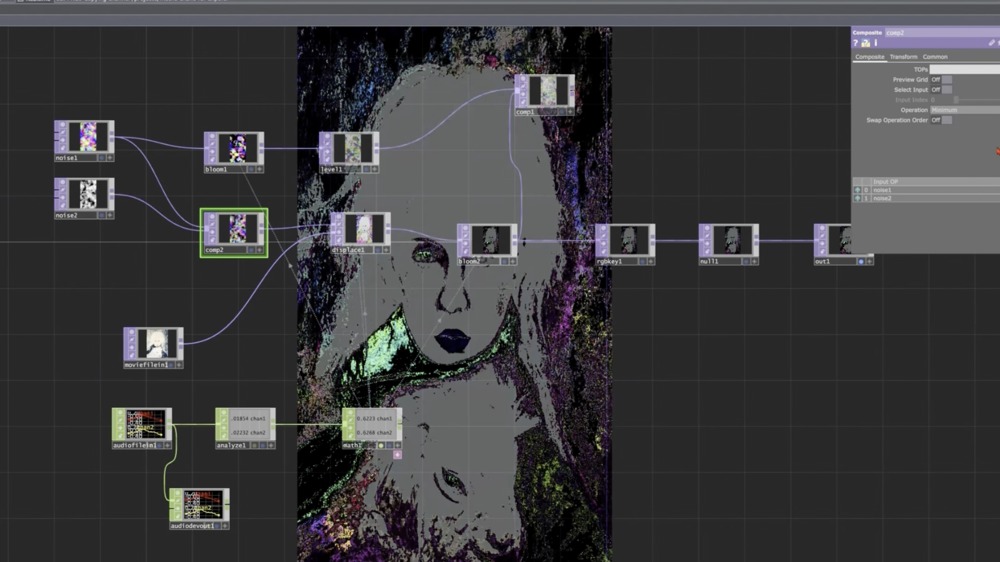
left_click(962, 112)
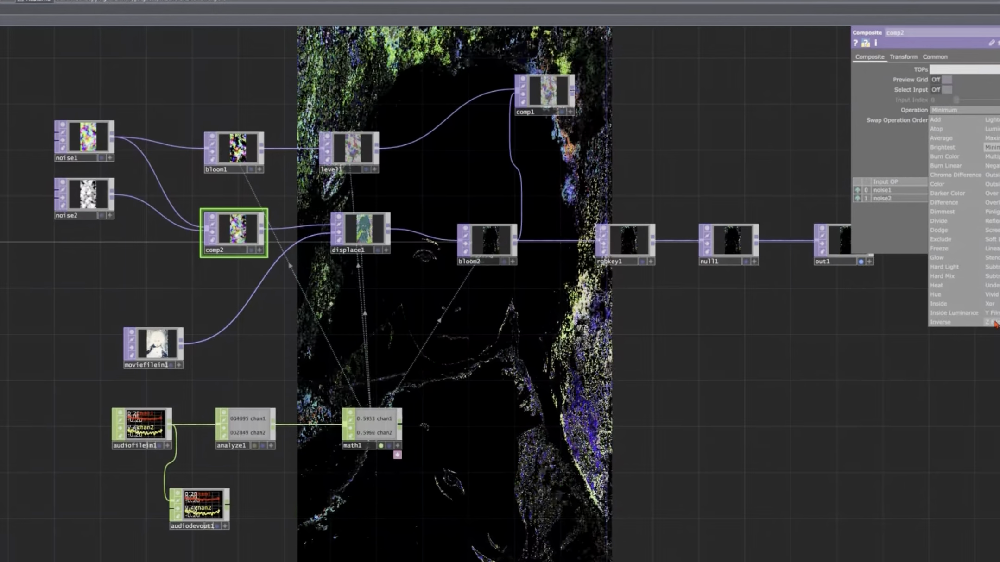
left_click(993, 322)
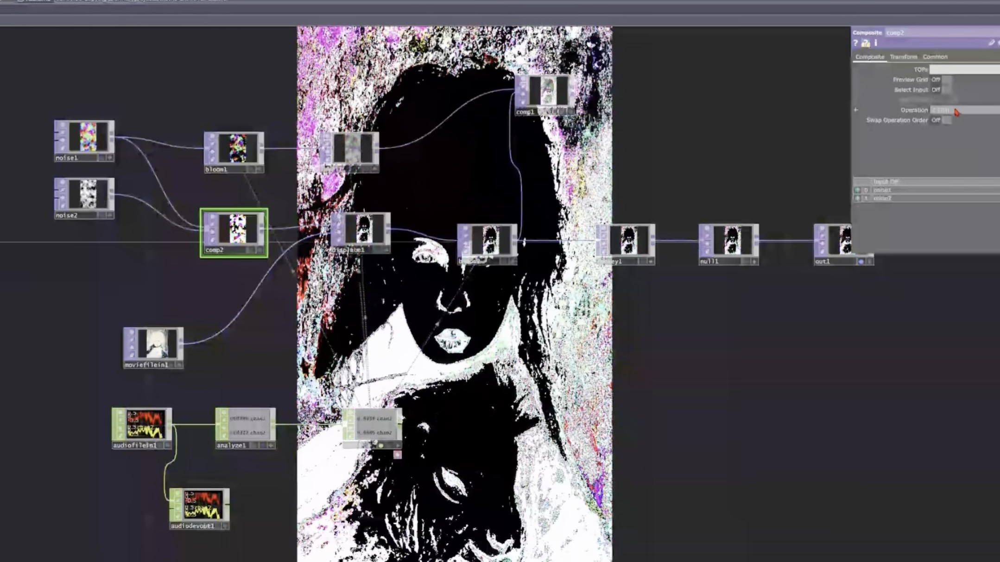
Load the gorilla picture into moviefilein1 and set the Operation of comp2 to Negate
left_click(169, 351)
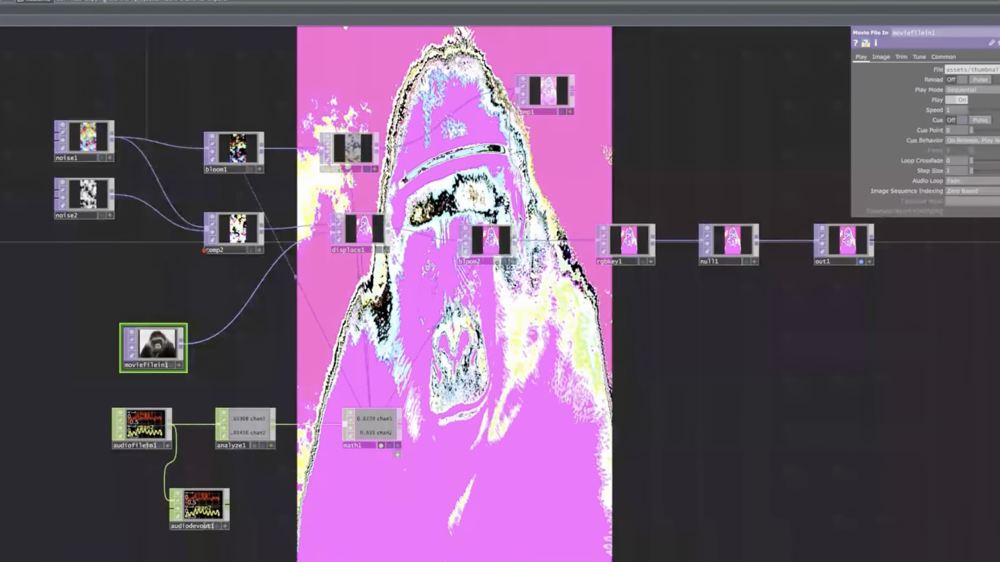
left_click(234, 229)
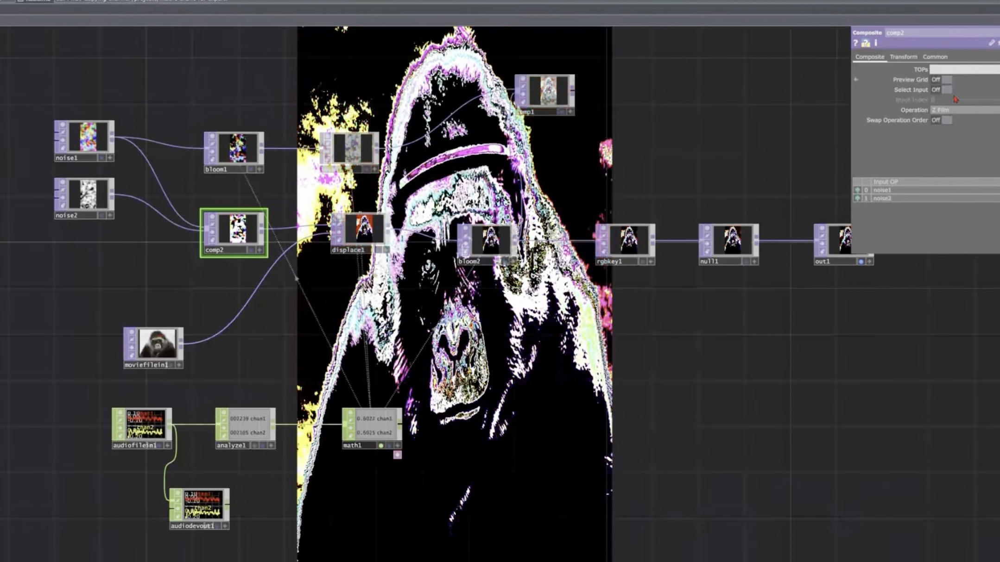
left_click(945, 109)
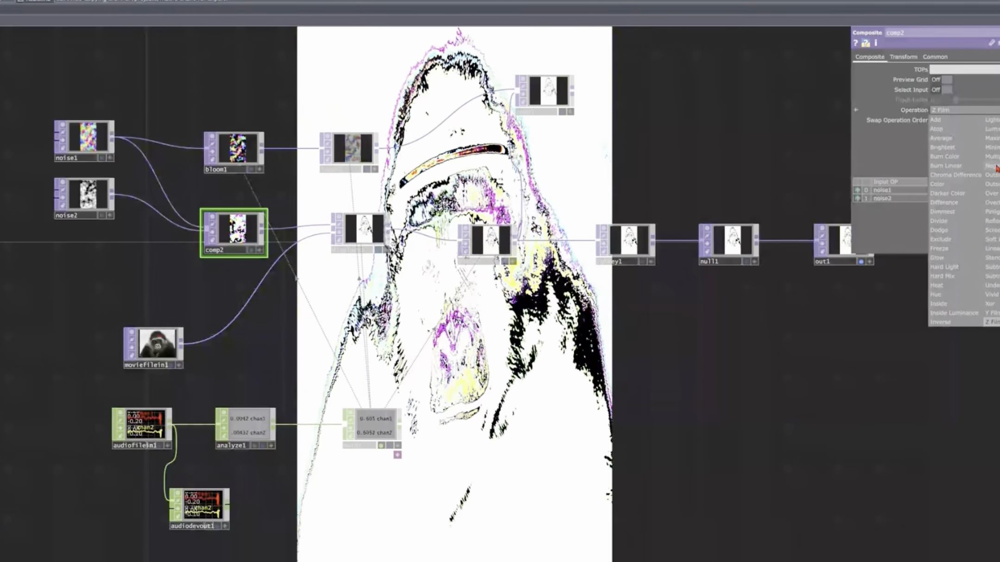
left_click(994, 165)
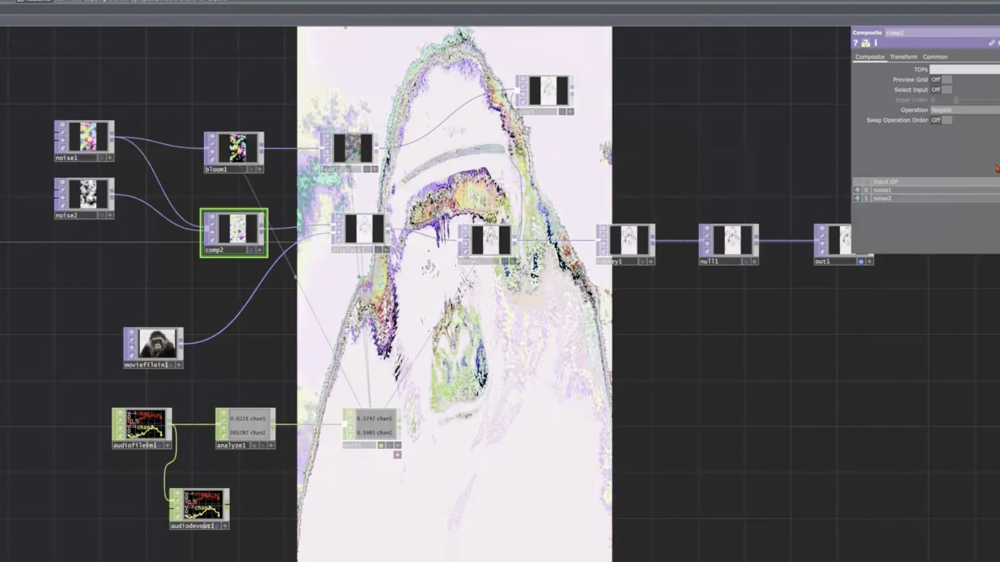